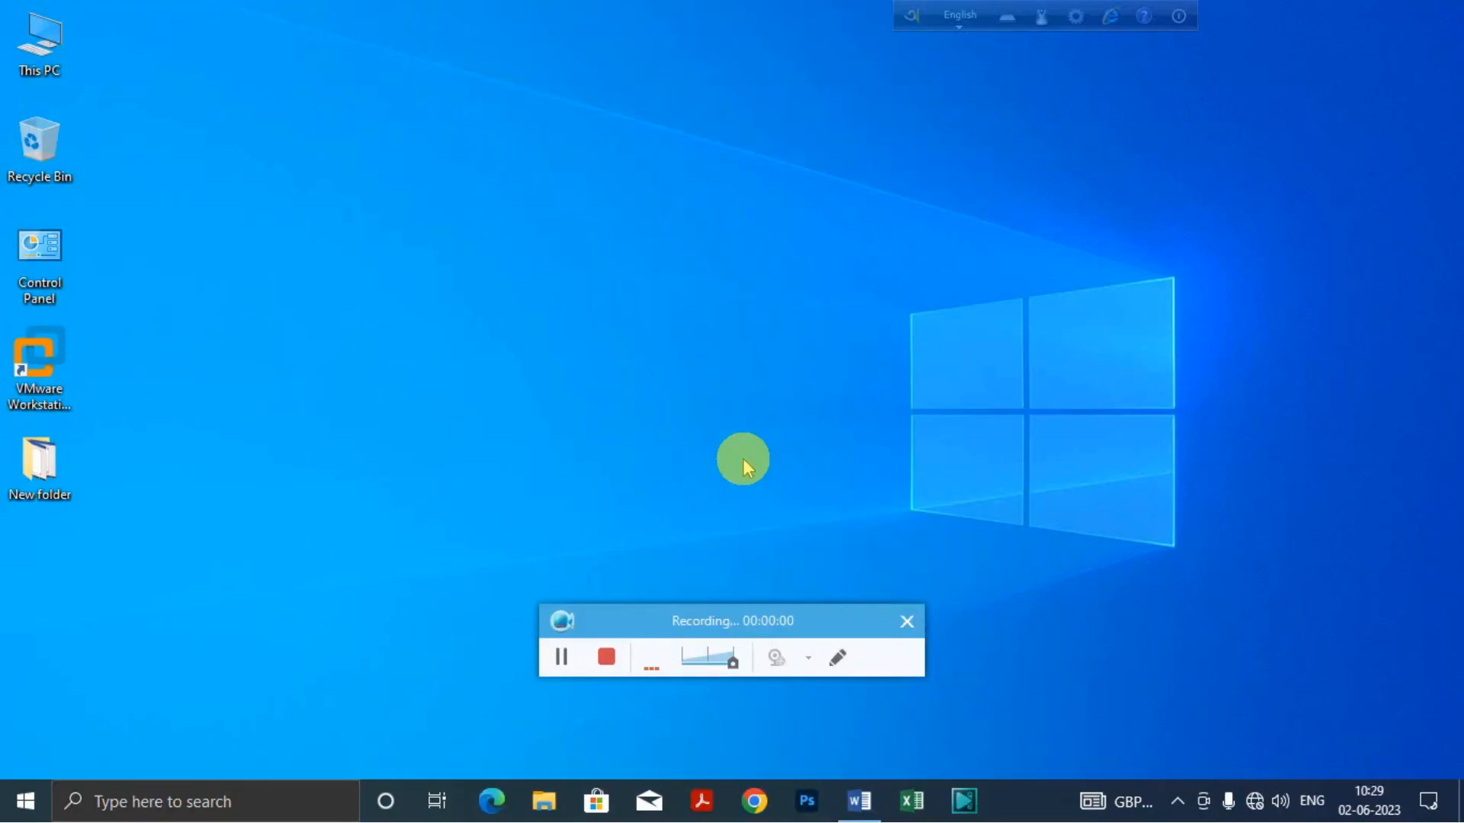
Step: Switch to the blank Word document and choose the Box setting for its page border
click(907, 622)
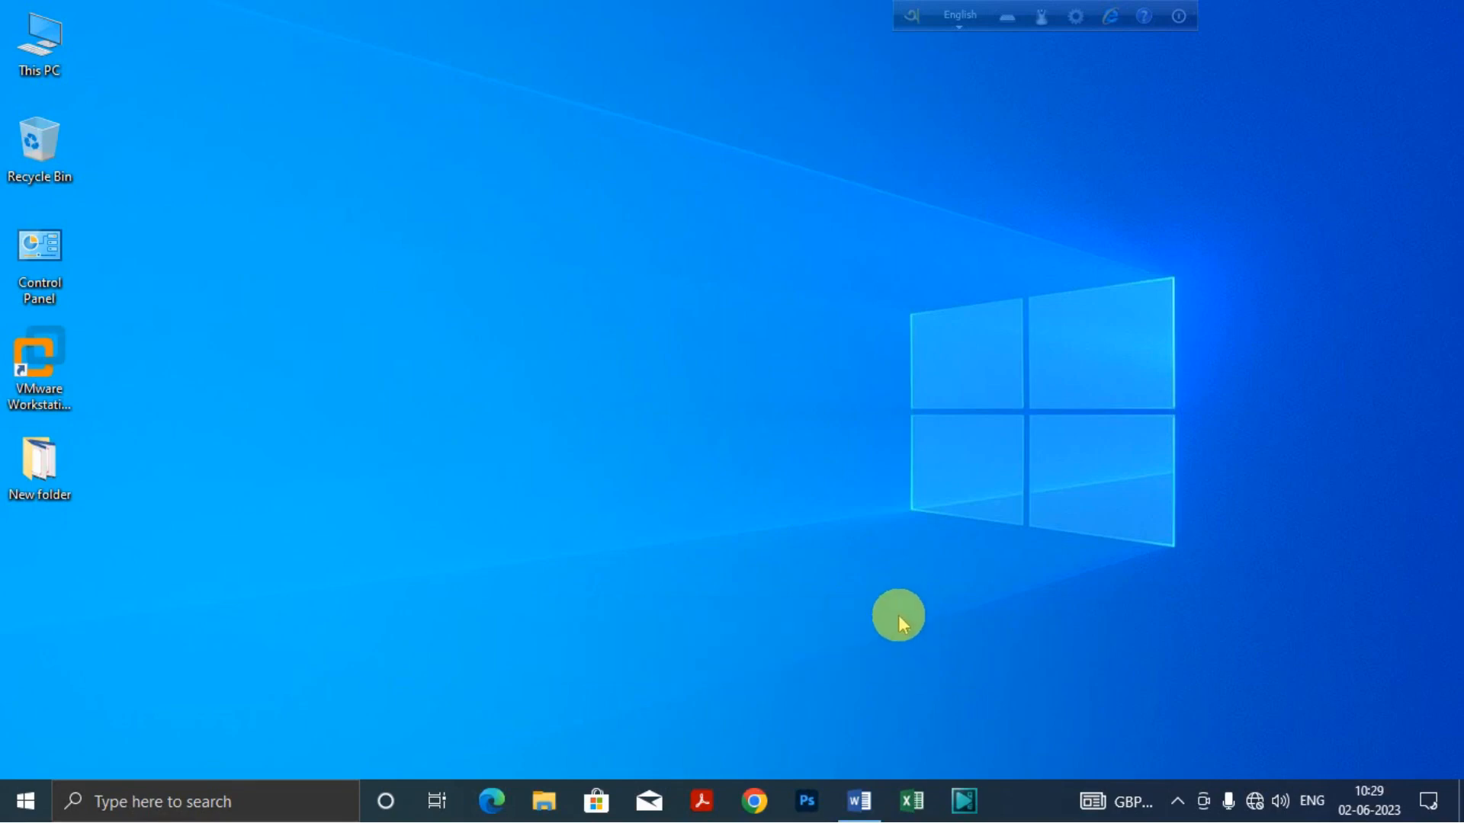
click(859, 801)
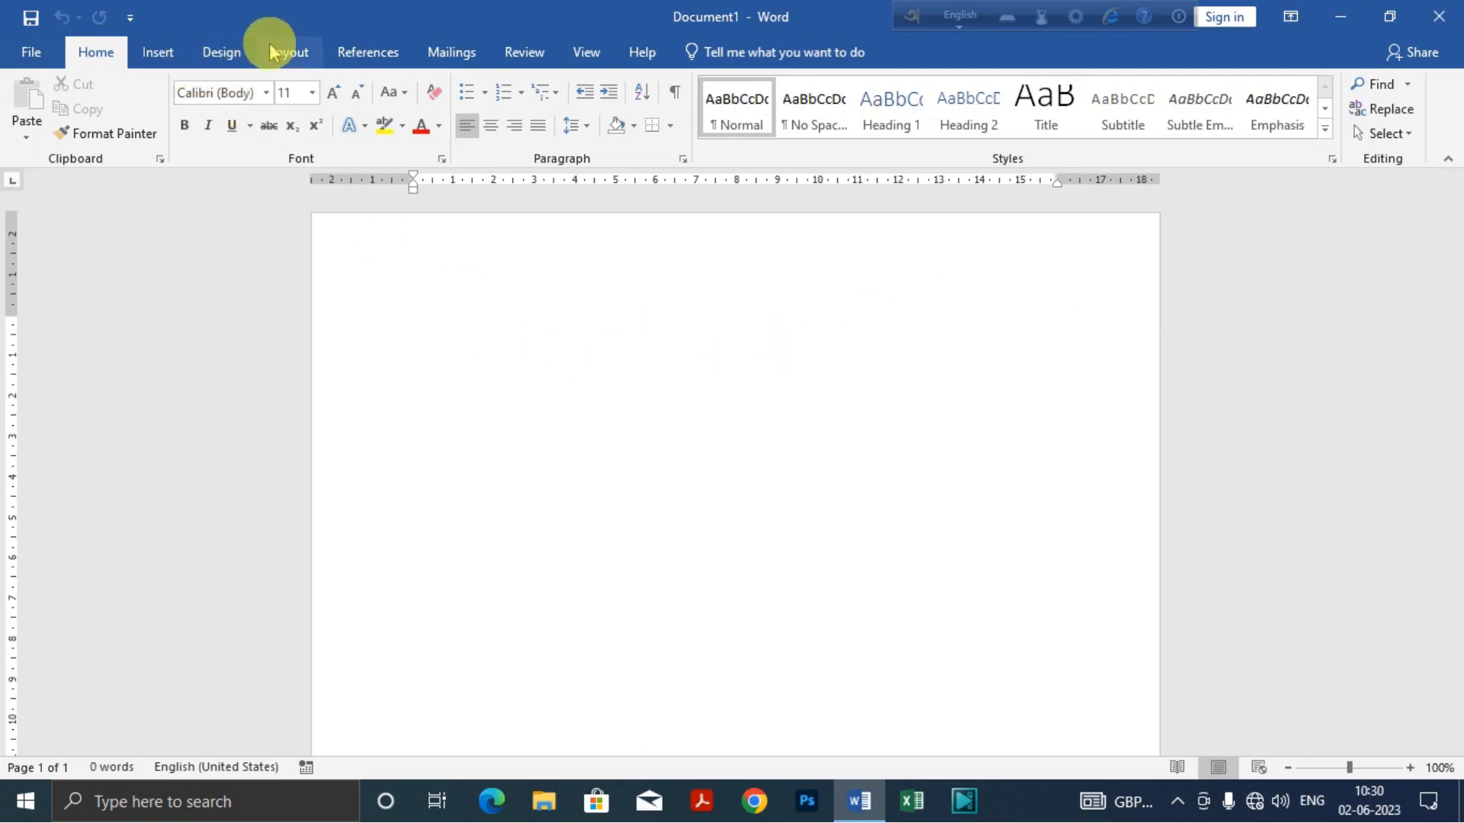
click(220, 58)
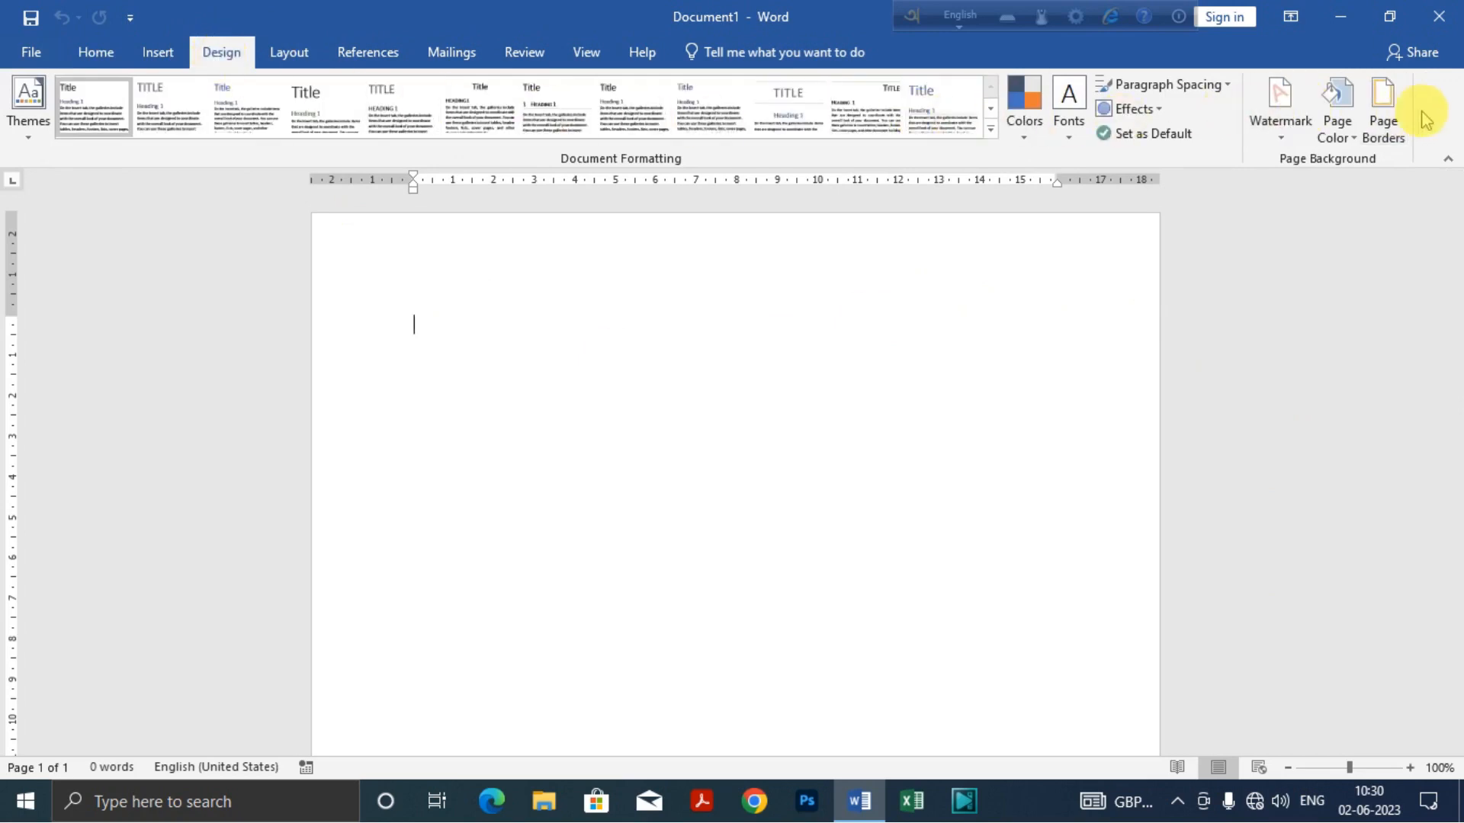
click(1384, 126)
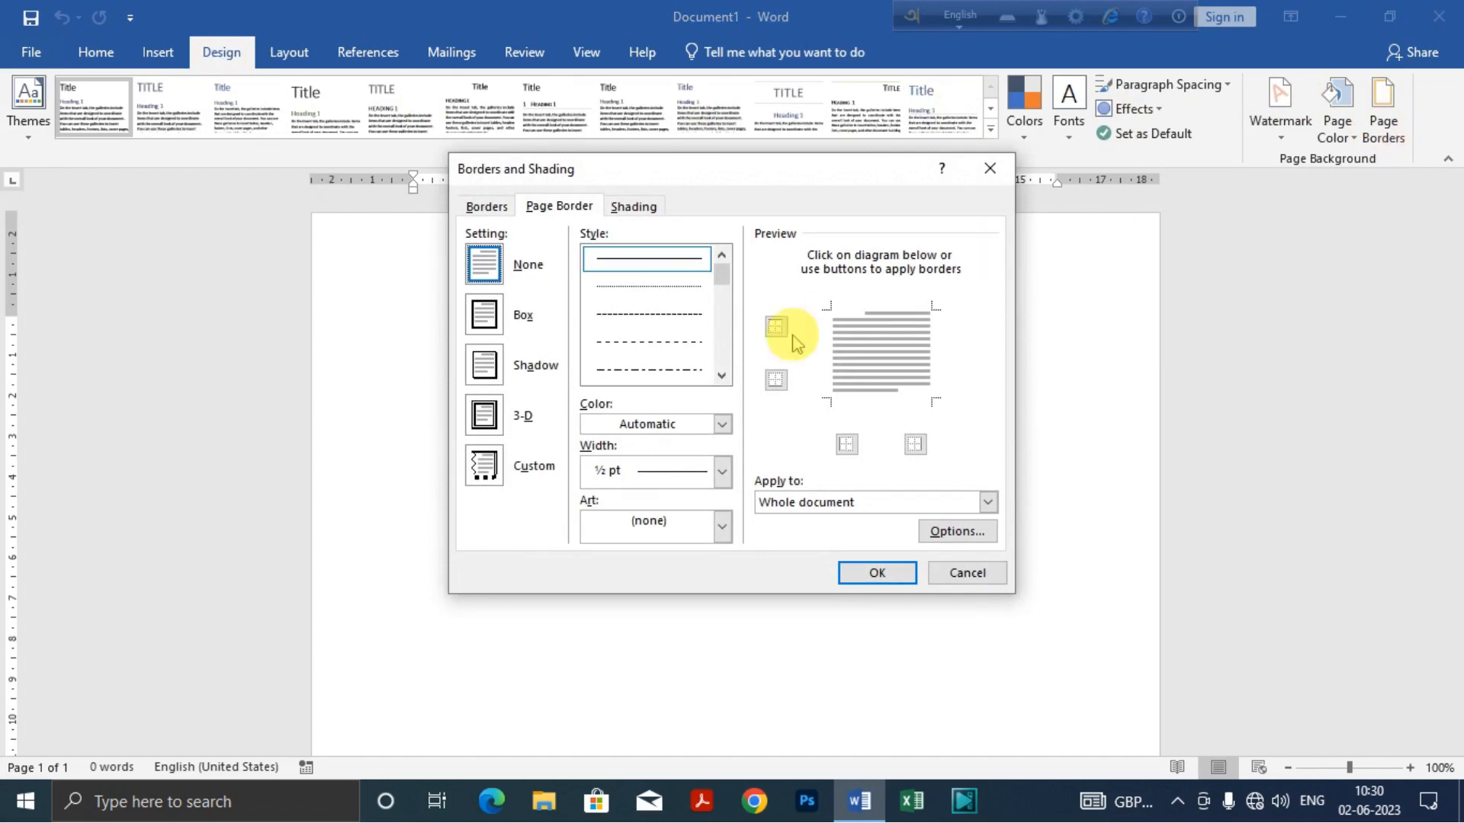
click(485, 317)
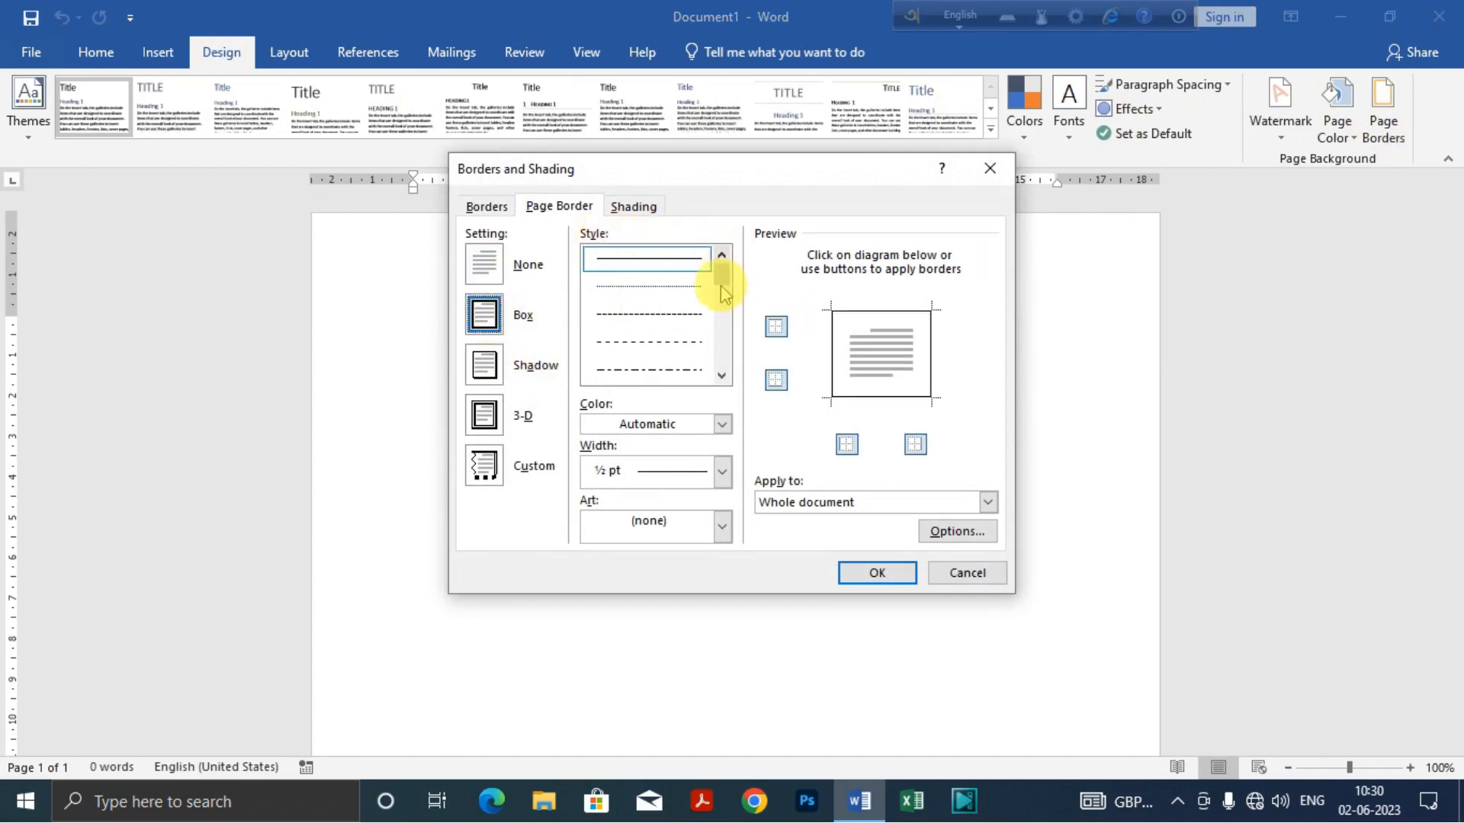
Step: Select the double-line border style with one thick and one thin line for the page border
click(721, 375)
click(721, 375)
click(721, 375)
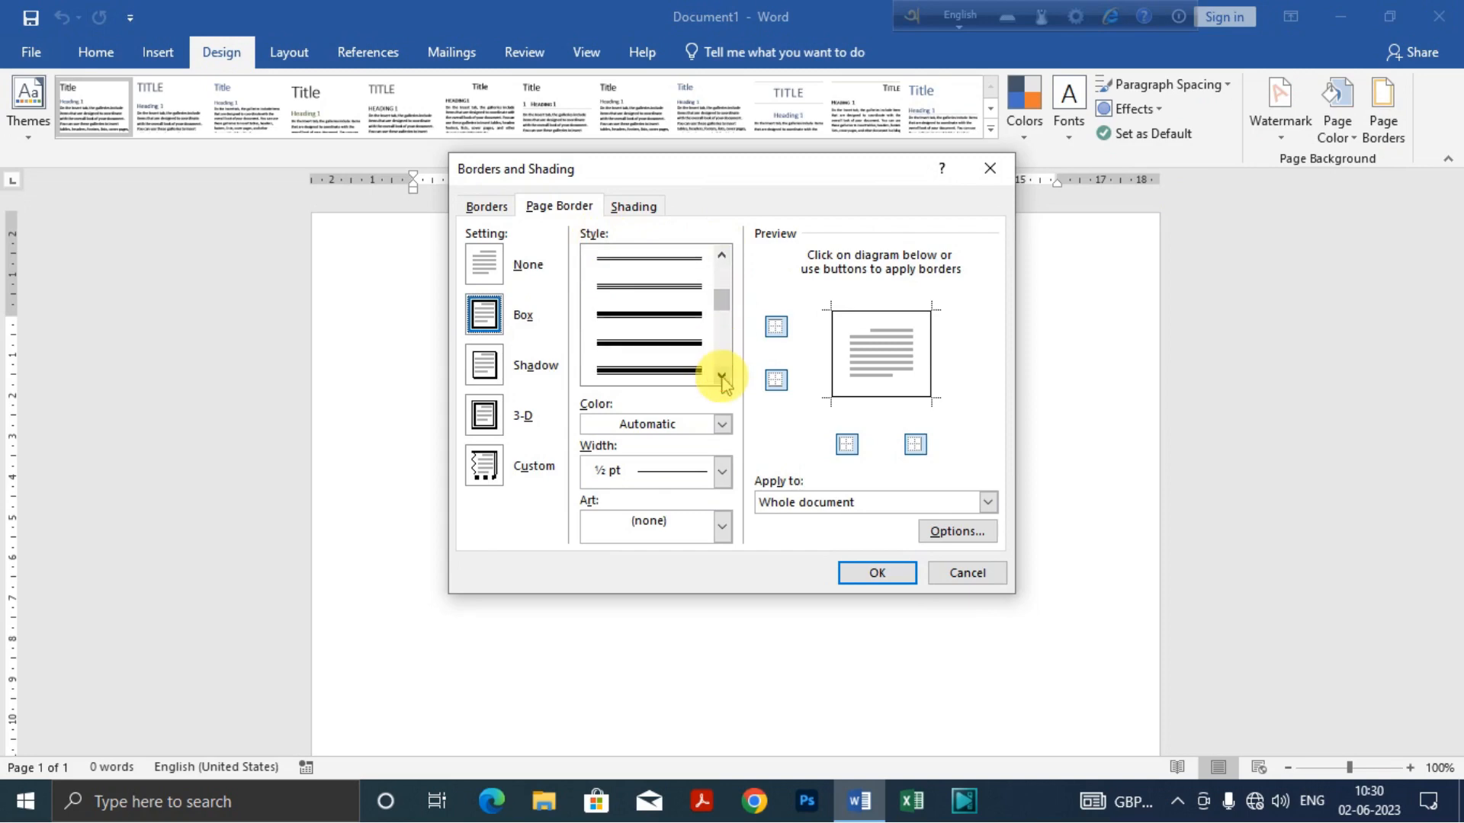
click(723, 376)
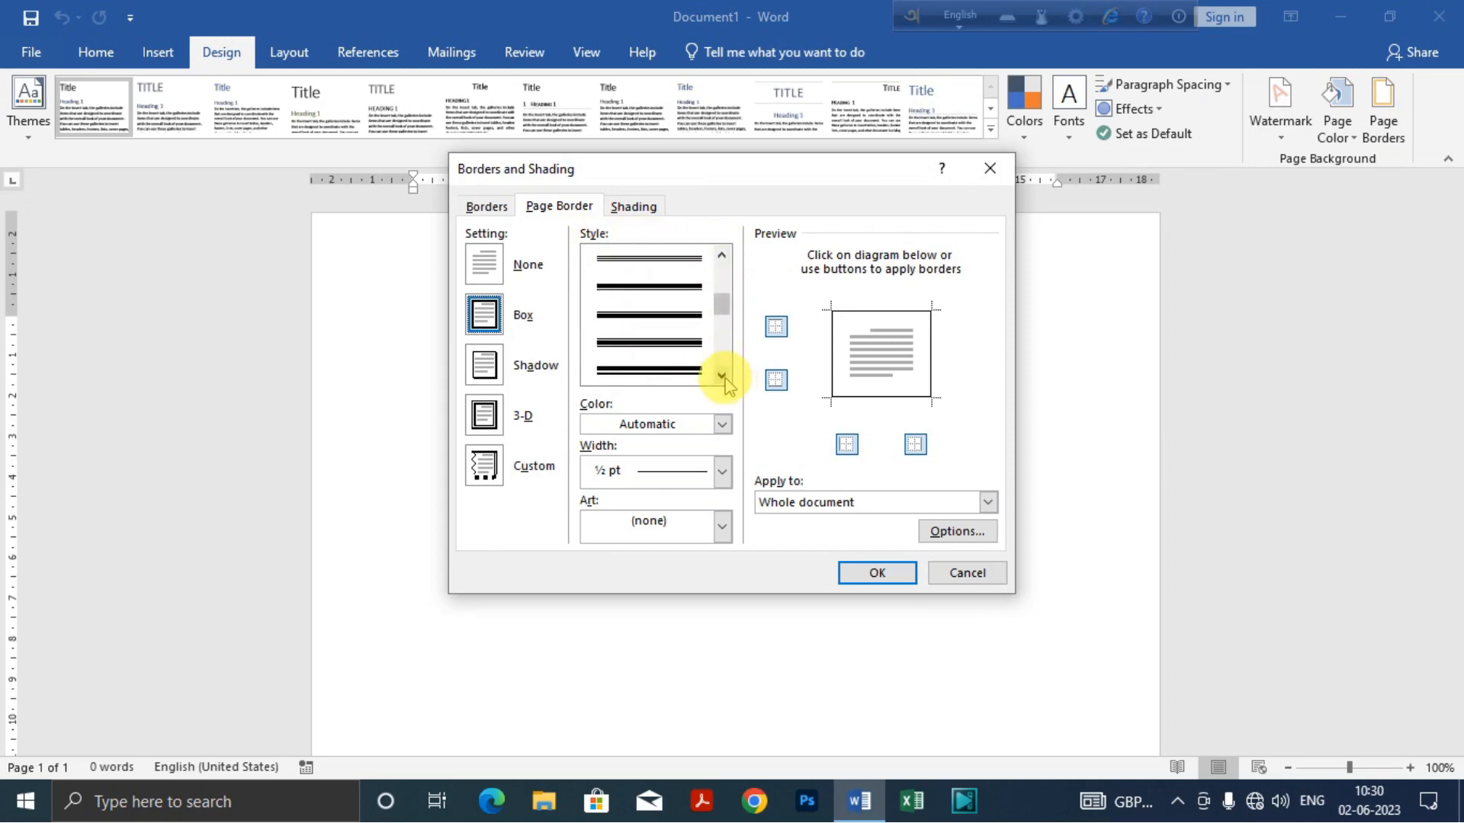
click(721, 375)
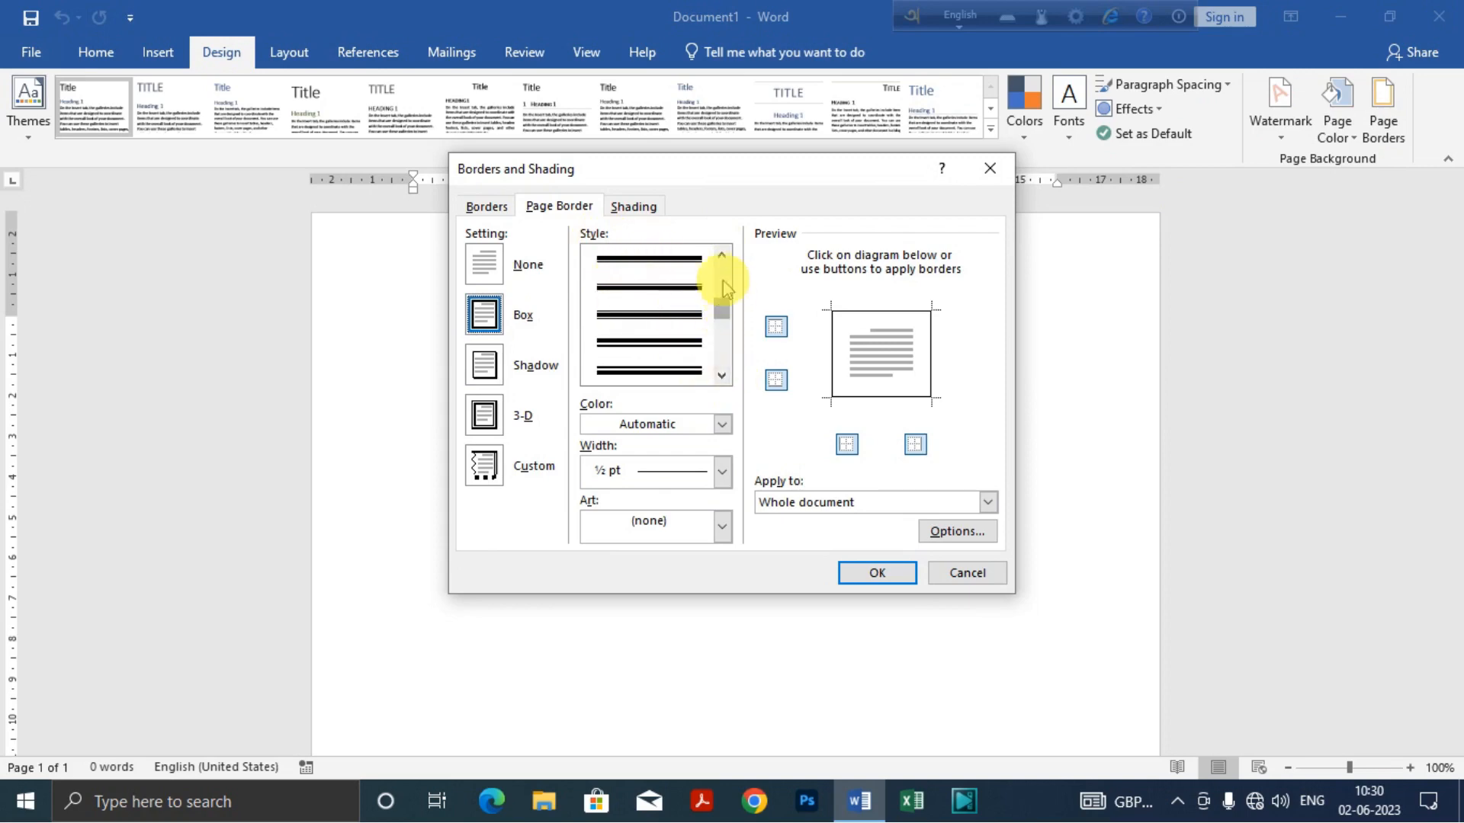
click(631, 284)
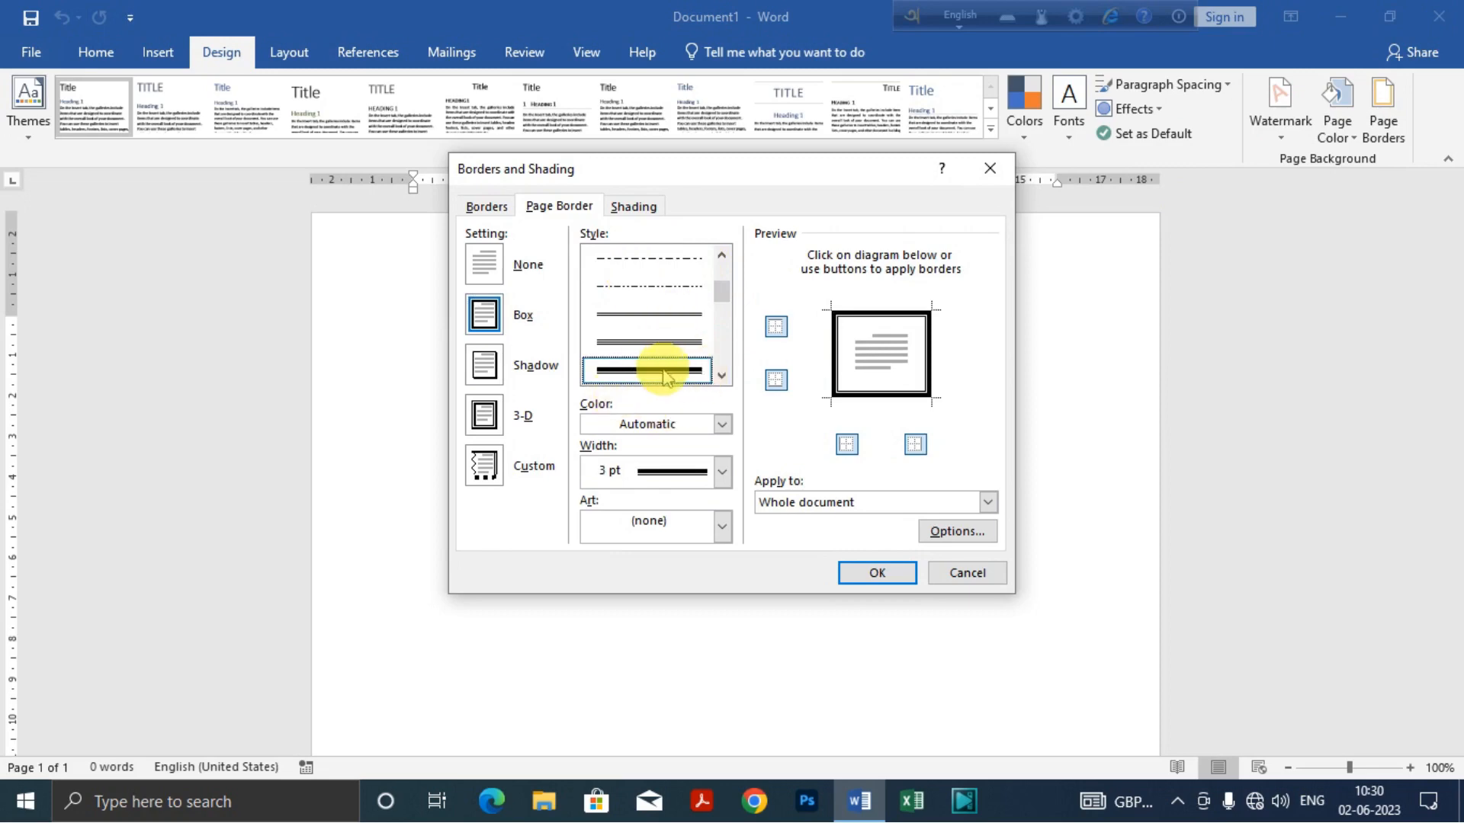
Step: Apply the page border to the whole document with automatic color and a 3 pt width
click(722, 423)
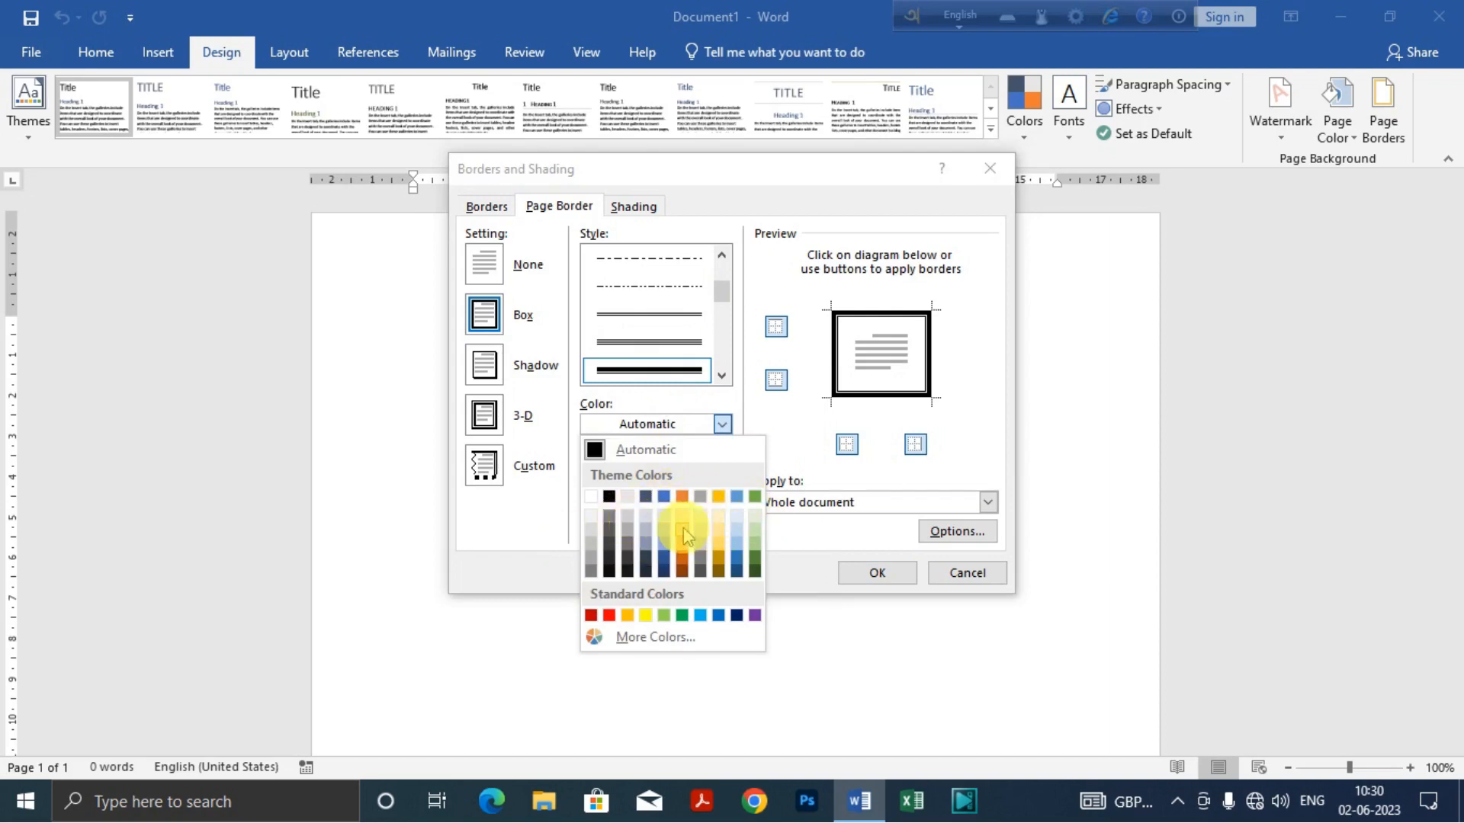
click(763, 431)
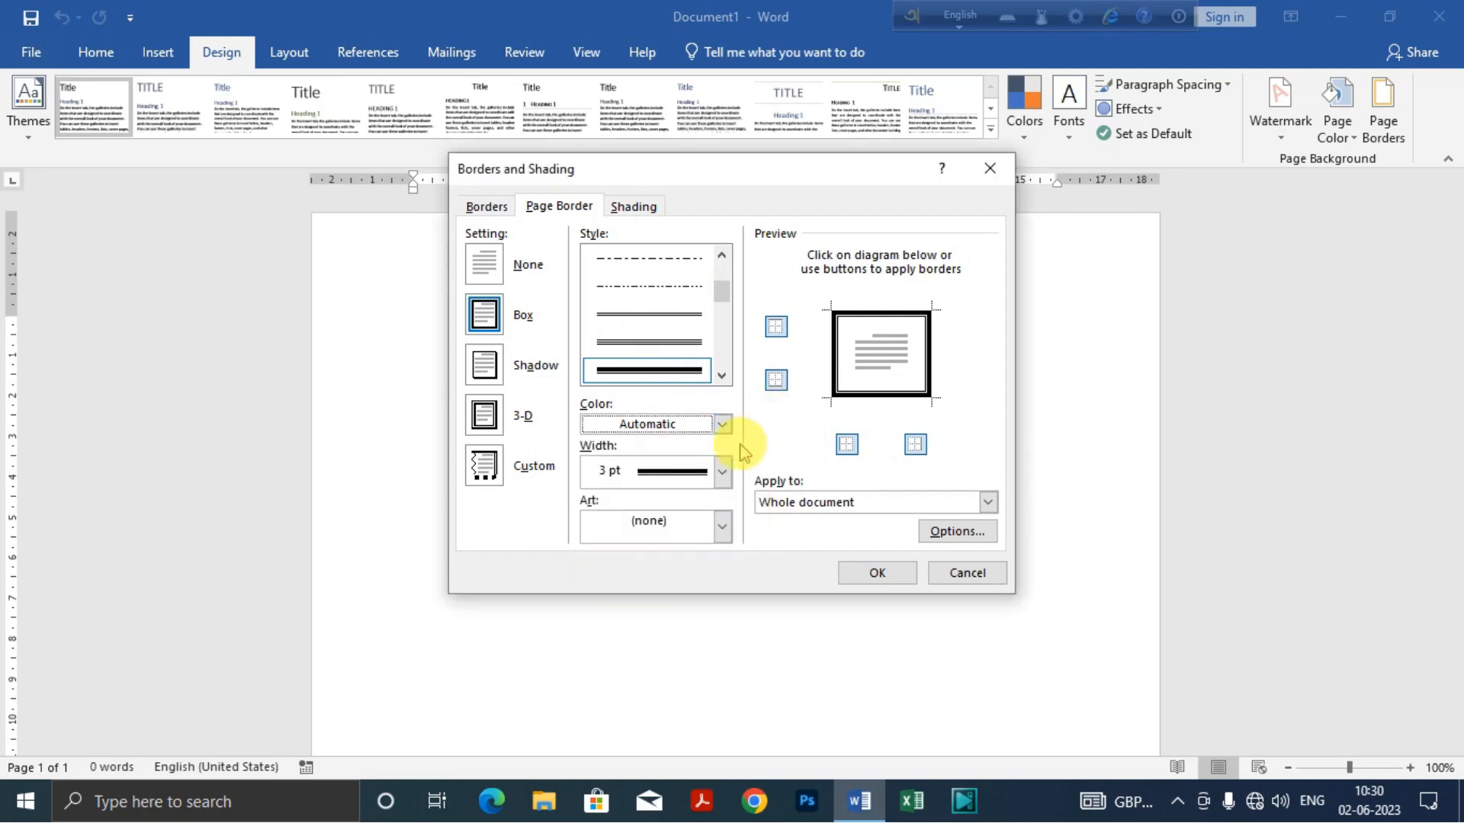
click(721, 472)
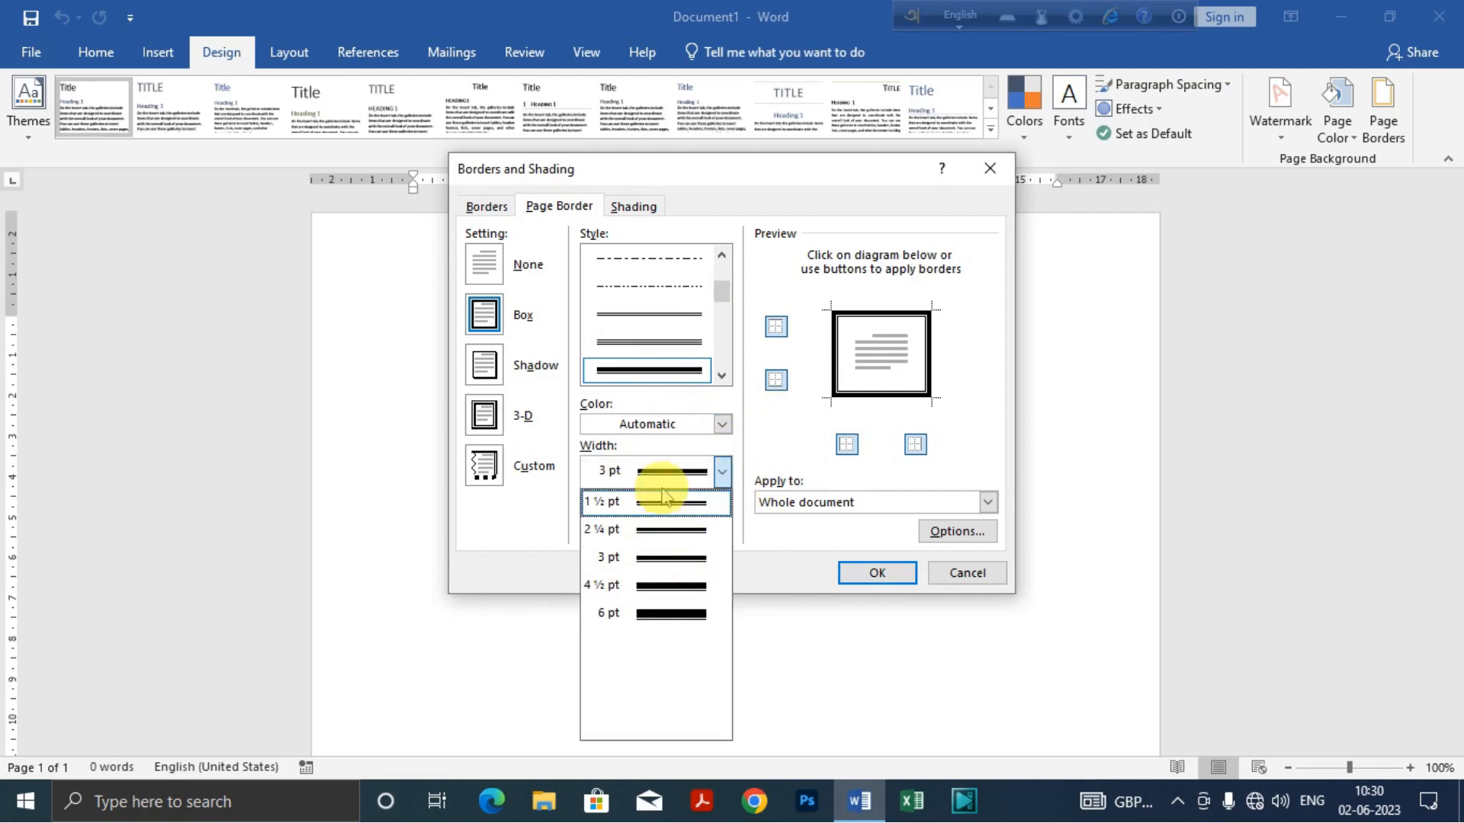
click(721, 473)
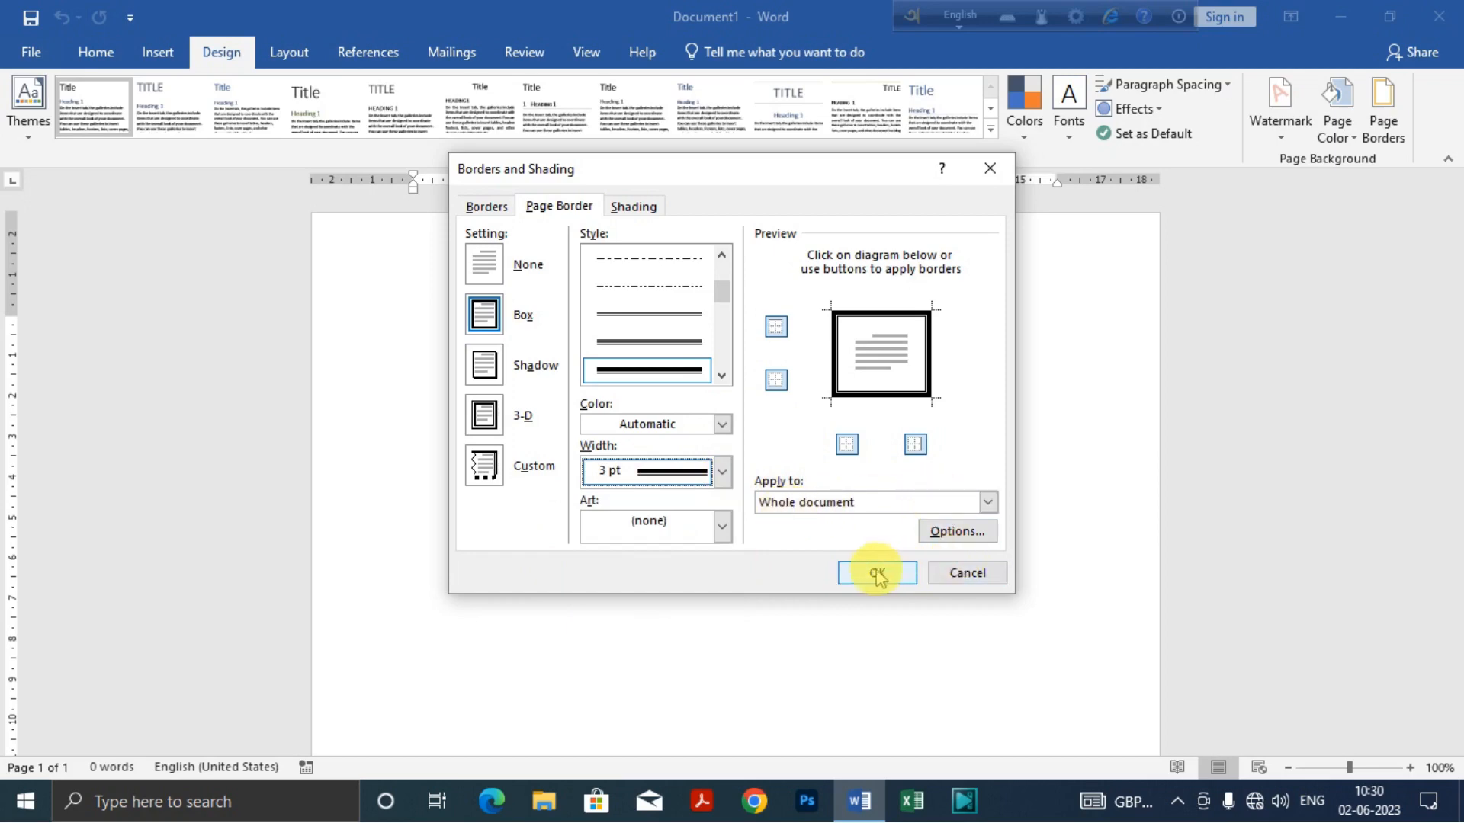
click(857, 584)
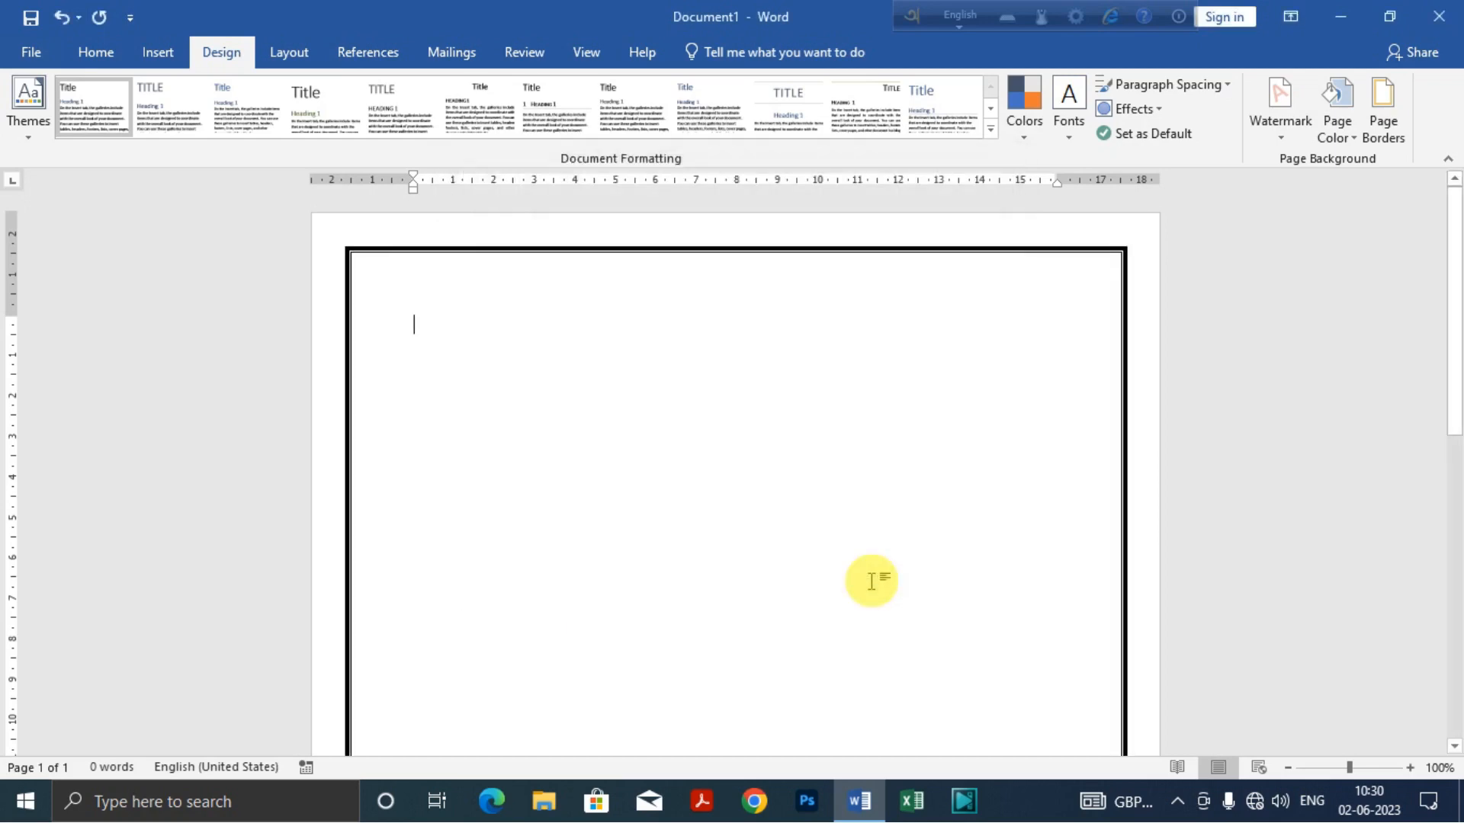
scroll(950, 445, down, 5)
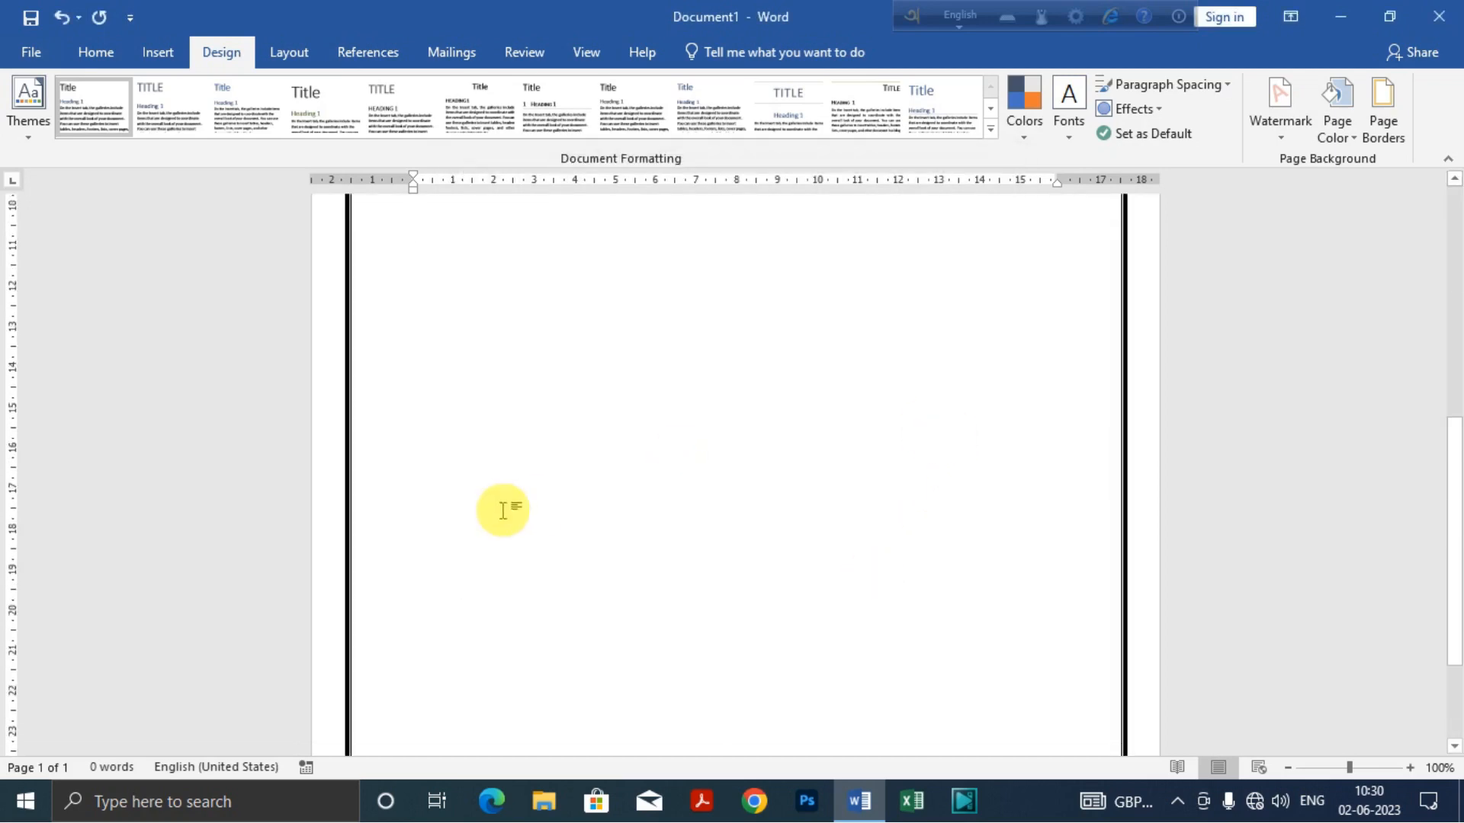
scroll(500, 506, down, 5)
scroll(1004, 610, up, 10)
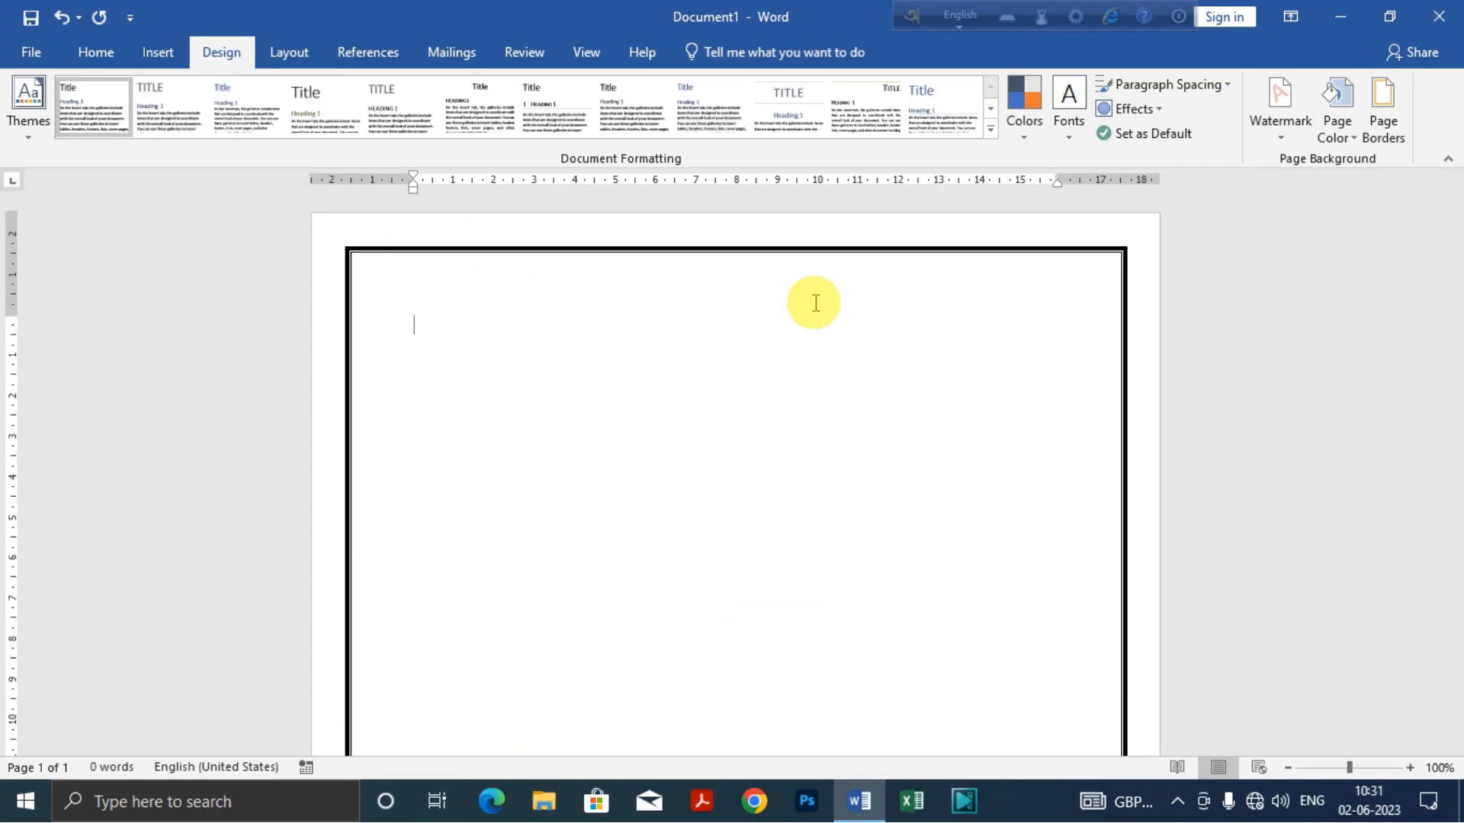
Step: Insert the ornamental corner symbol with character code 0041 from the AkrutiImage7 font at the start of the page
click(171, 58)
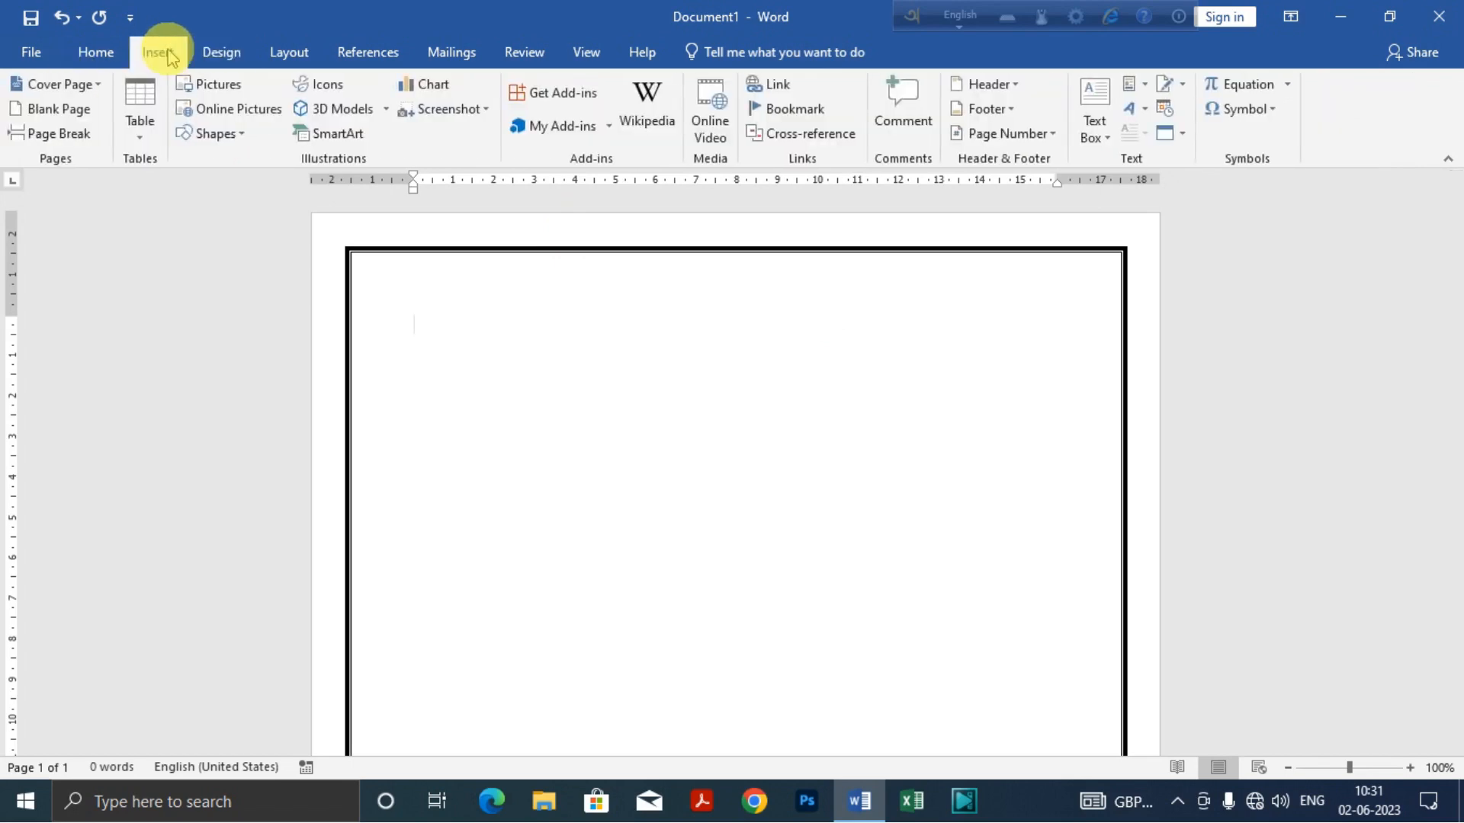
click(1267, 113)
click(1267, 113)
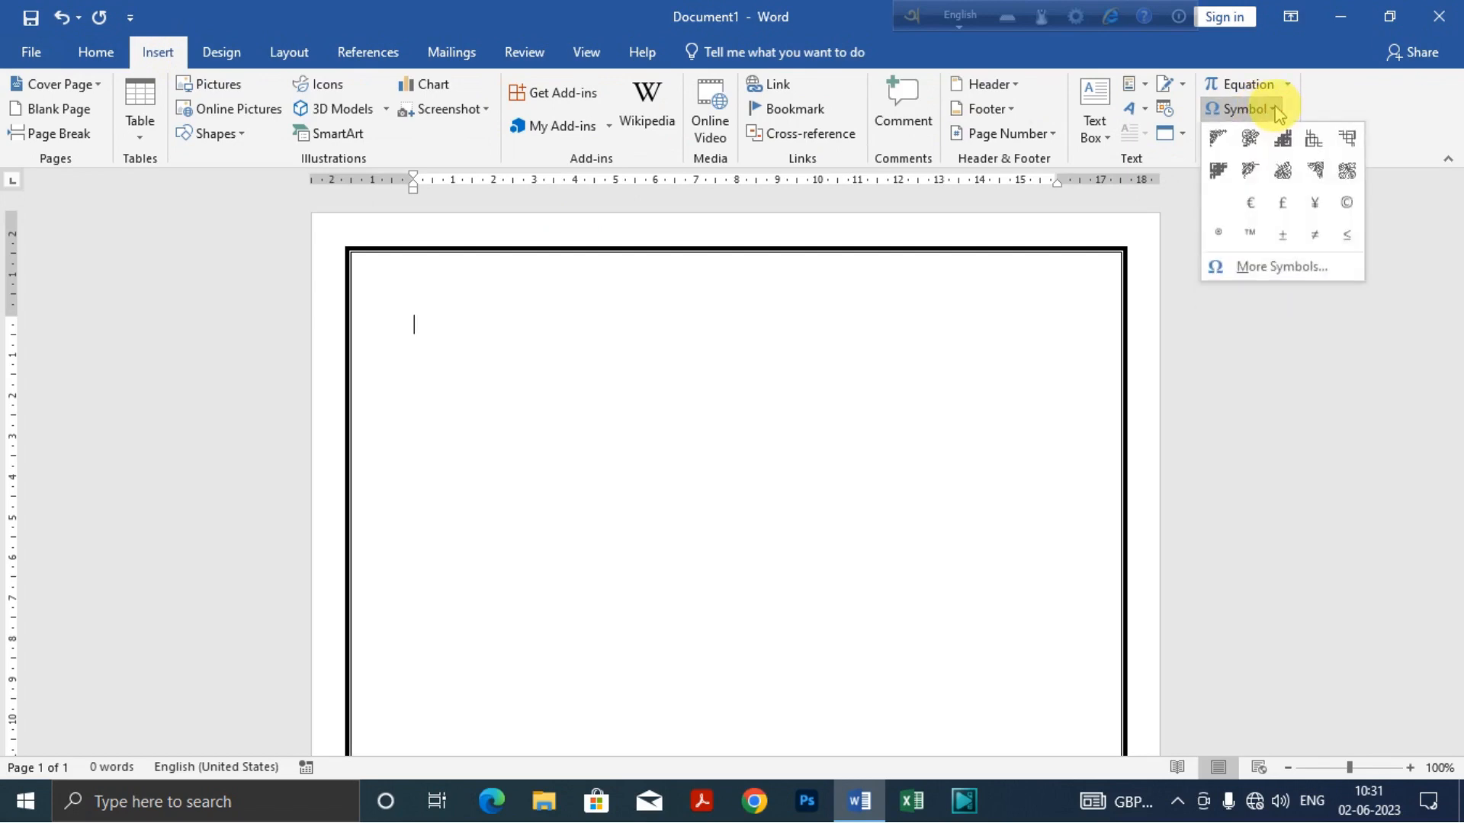
click(1275, 266)
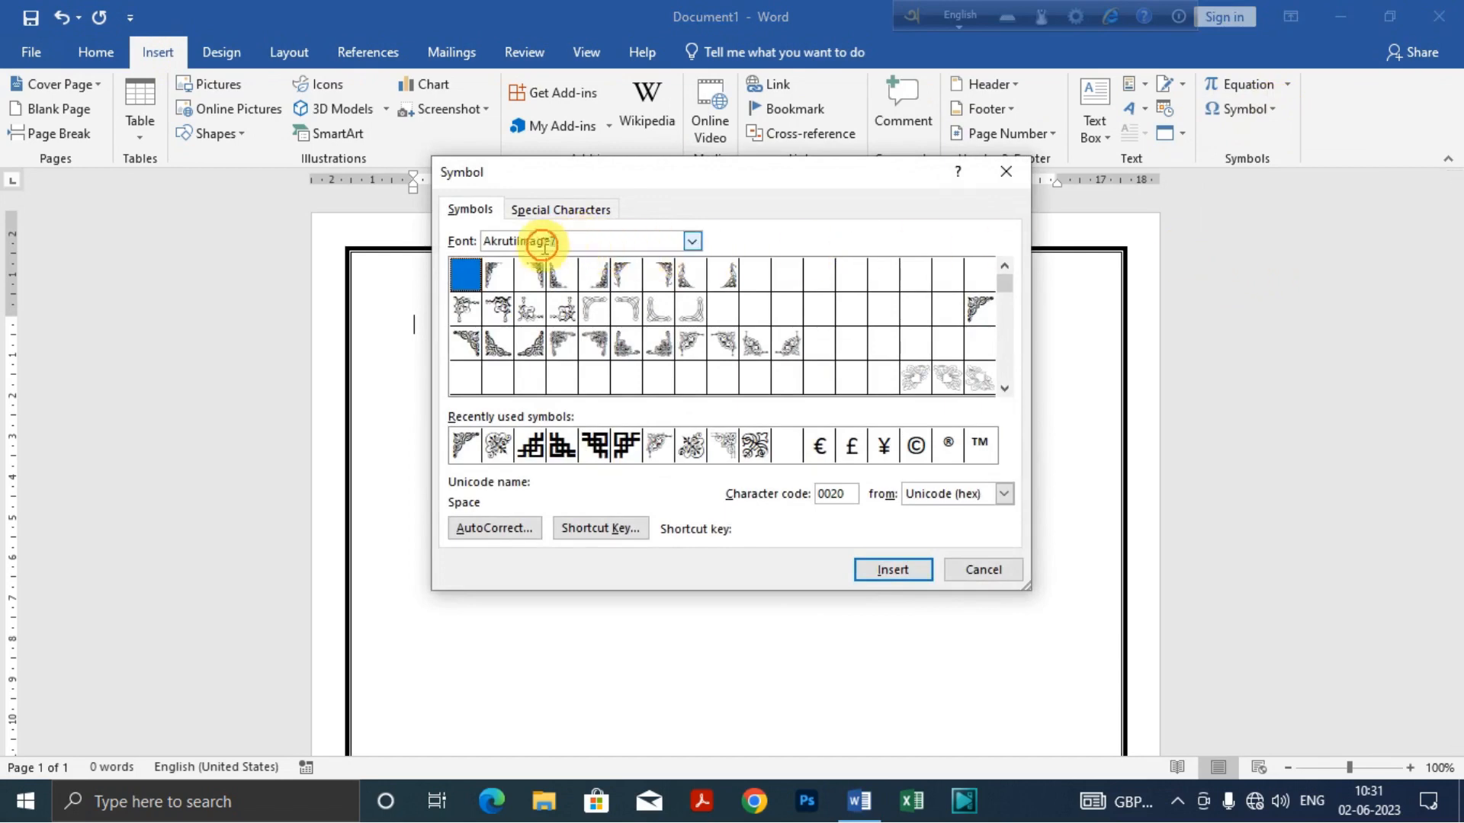
click(504, 244)
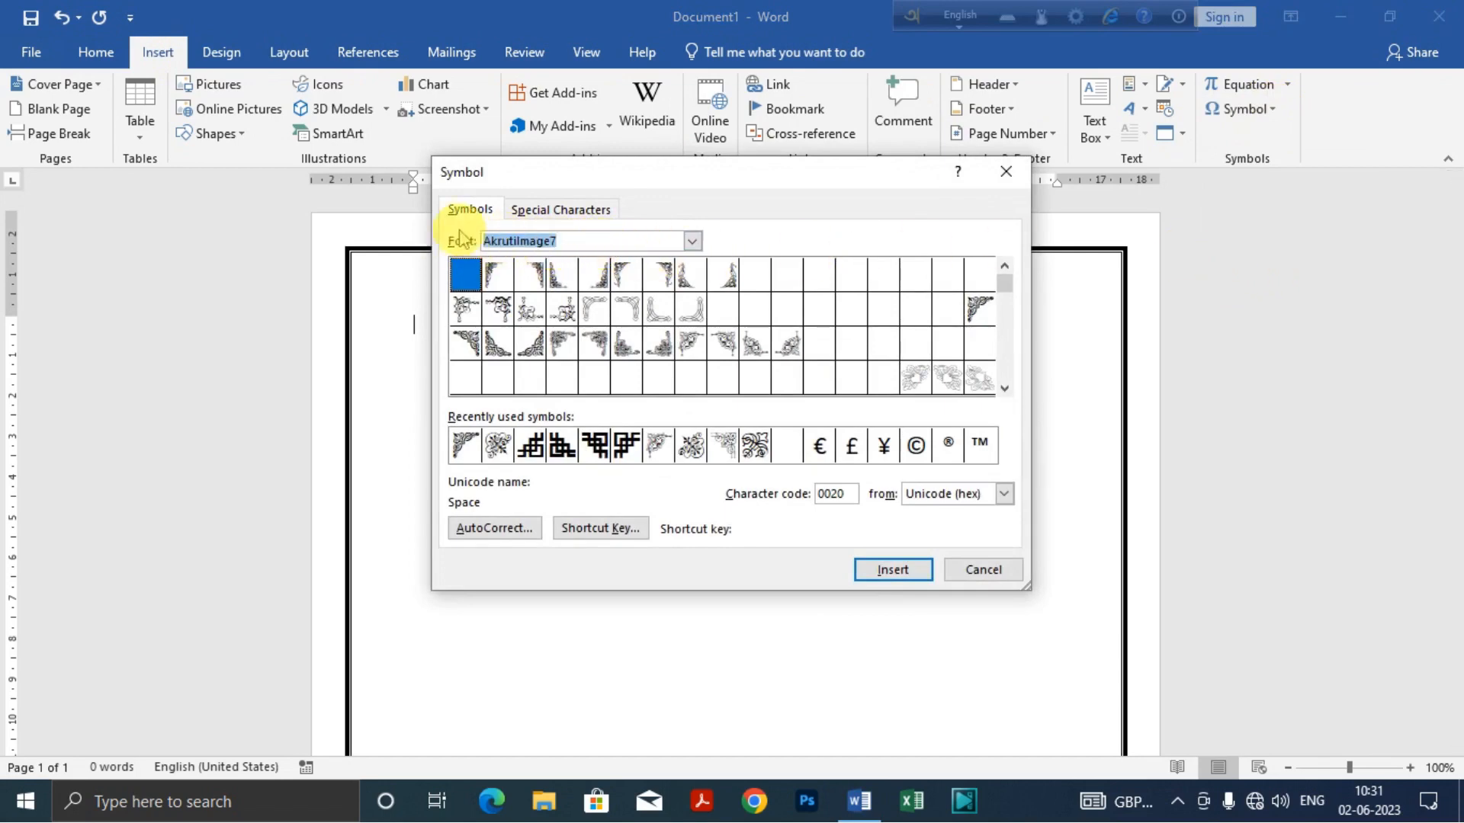
click(600, 246)
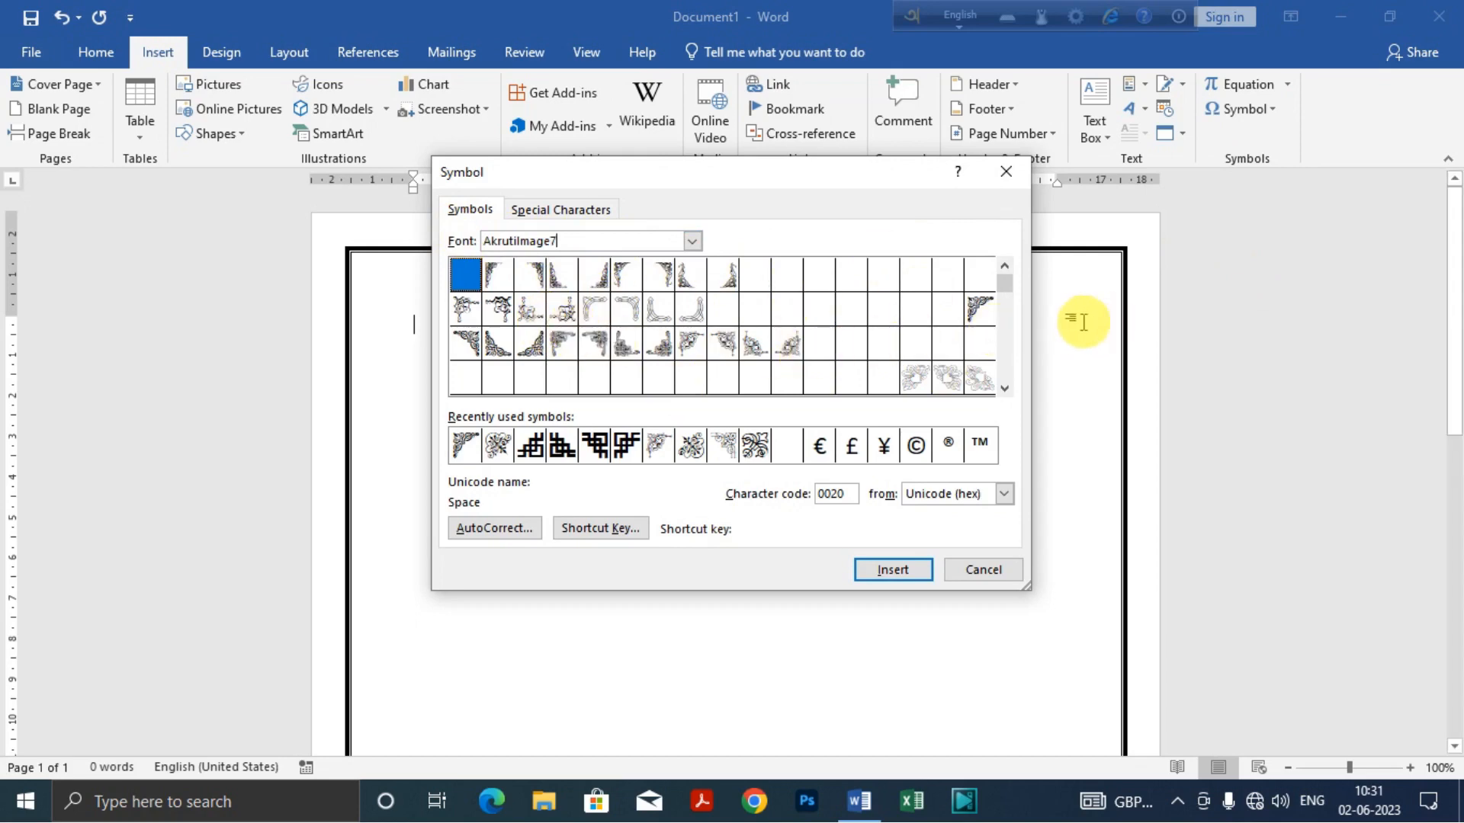
click(978, 309)
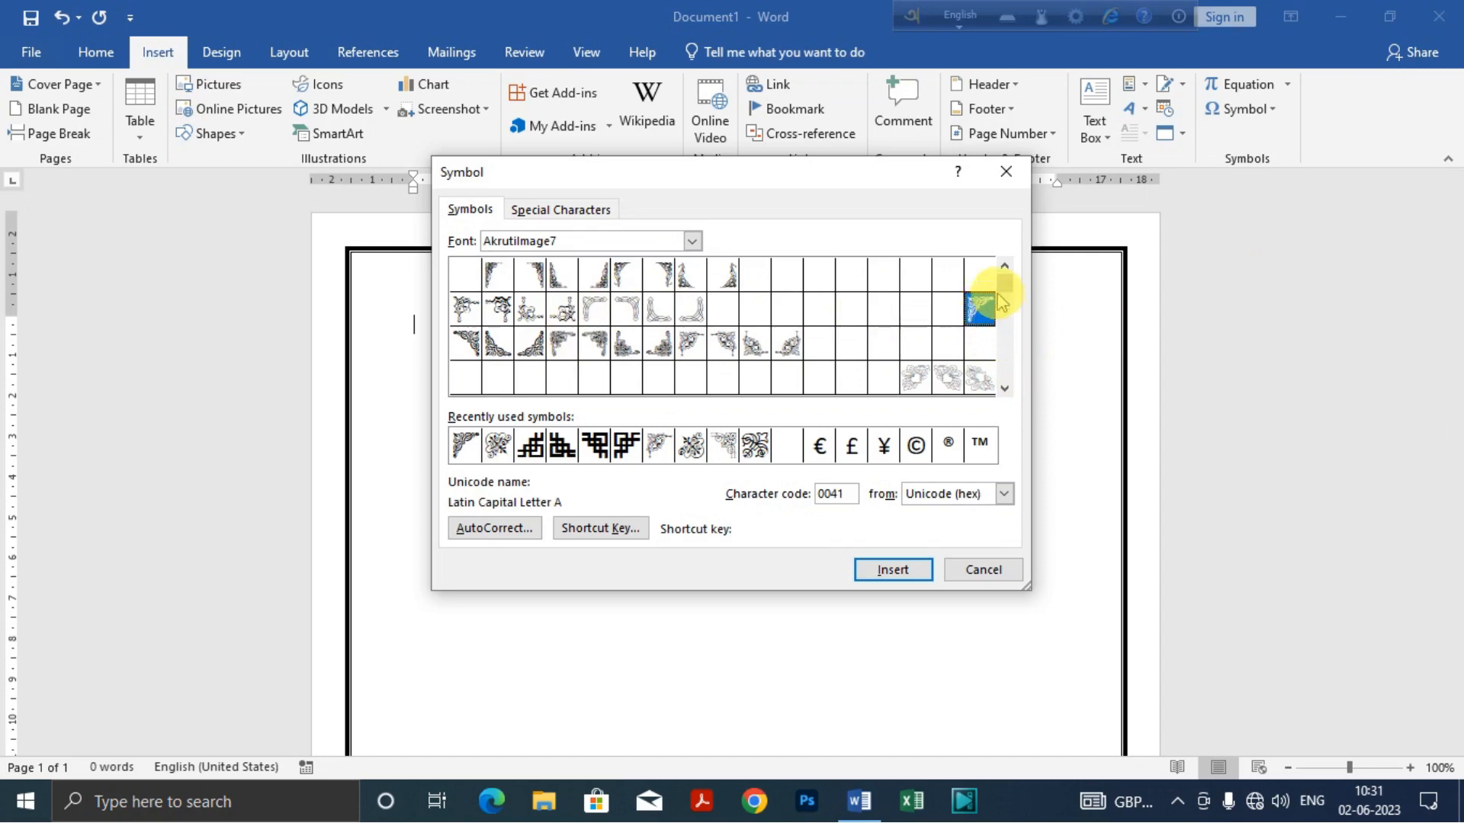
click(893, 571)
click(983, 570)
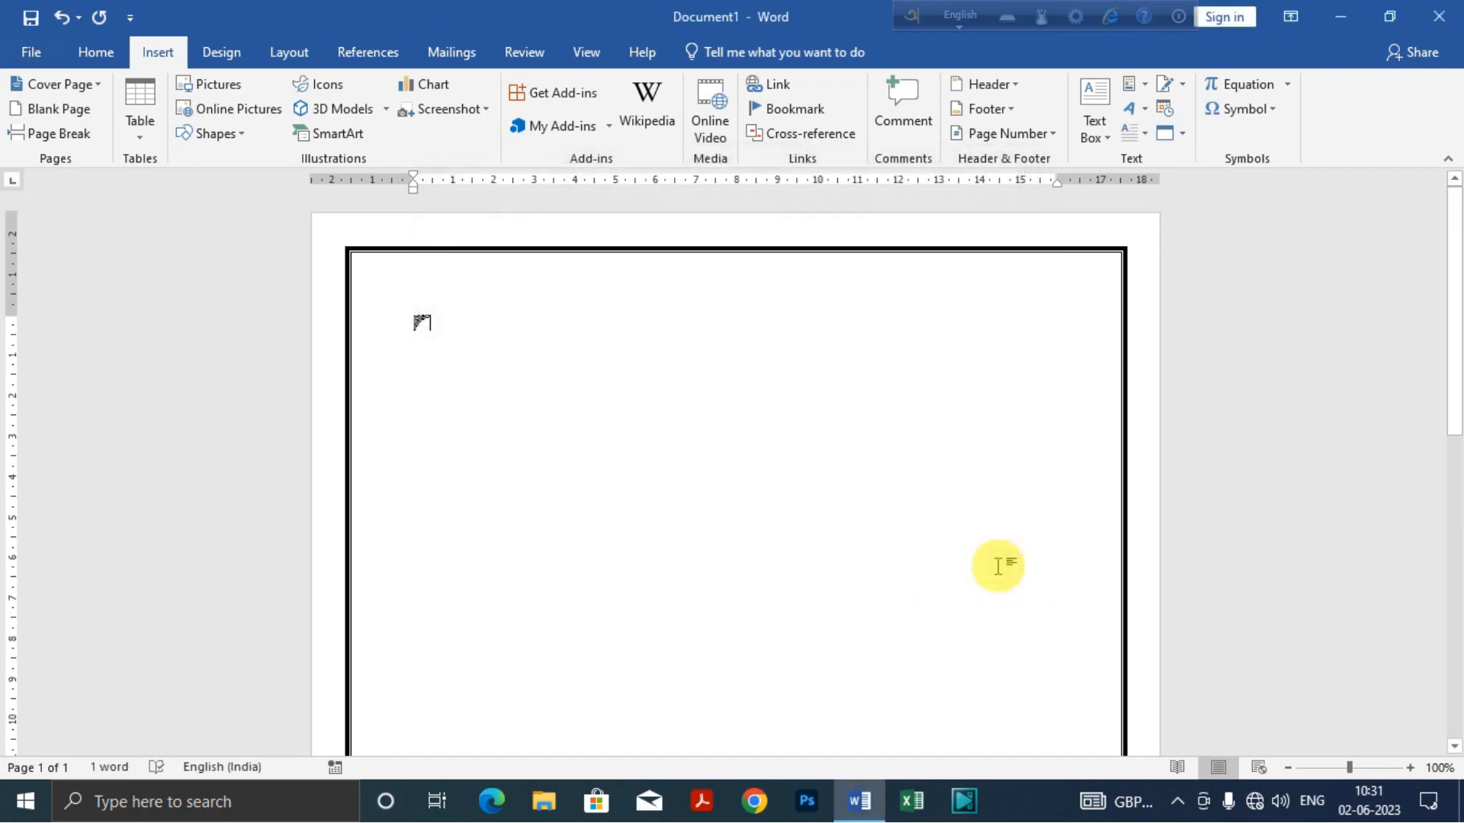
Step: Turn the corner symbol into WordArt with black fill and shadow, and set its wrapping to In Front of Text
click(416, 321)
drag(416, 321, 394, 329)
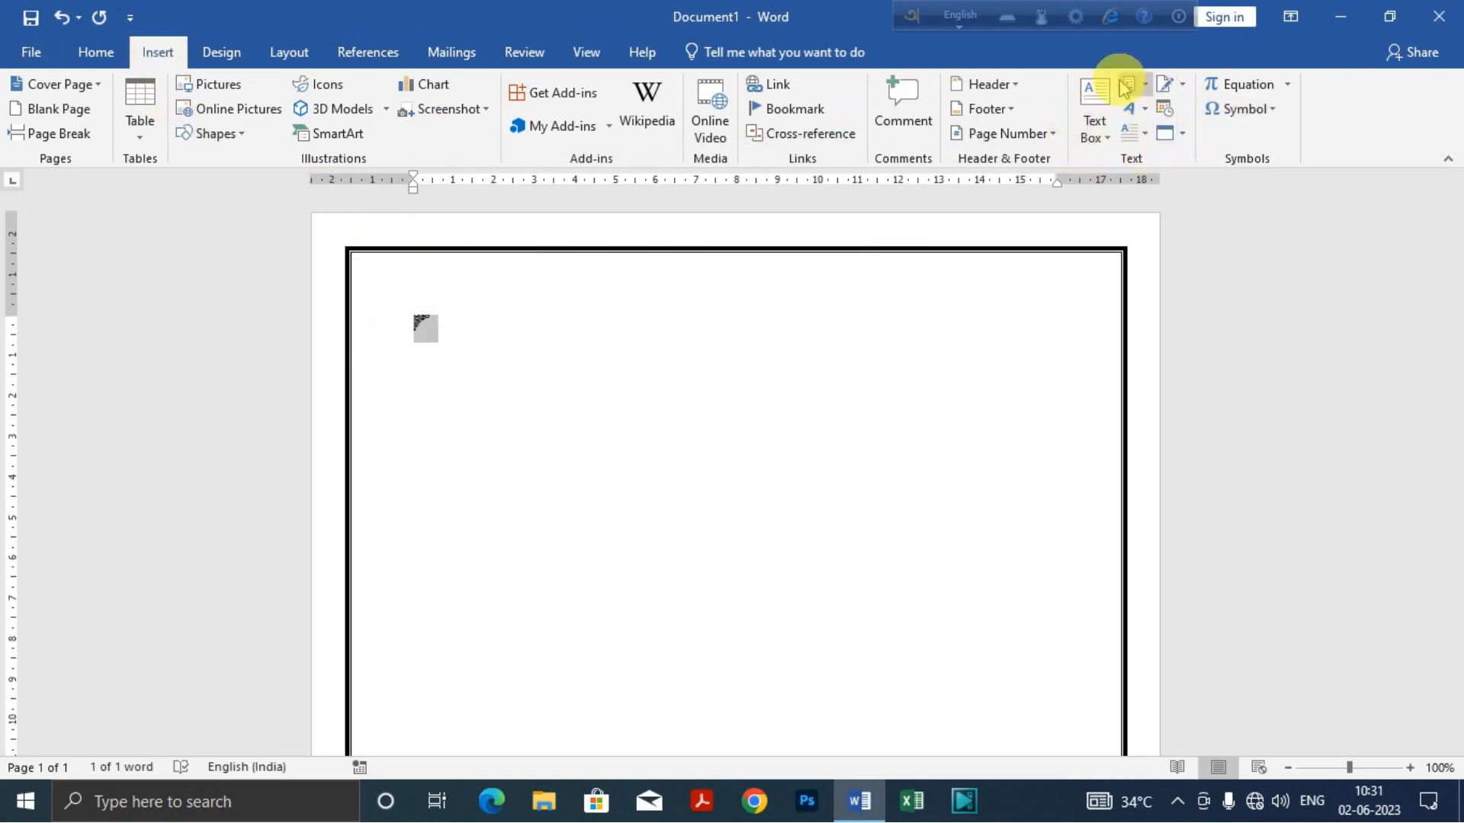
click(1147, 114)
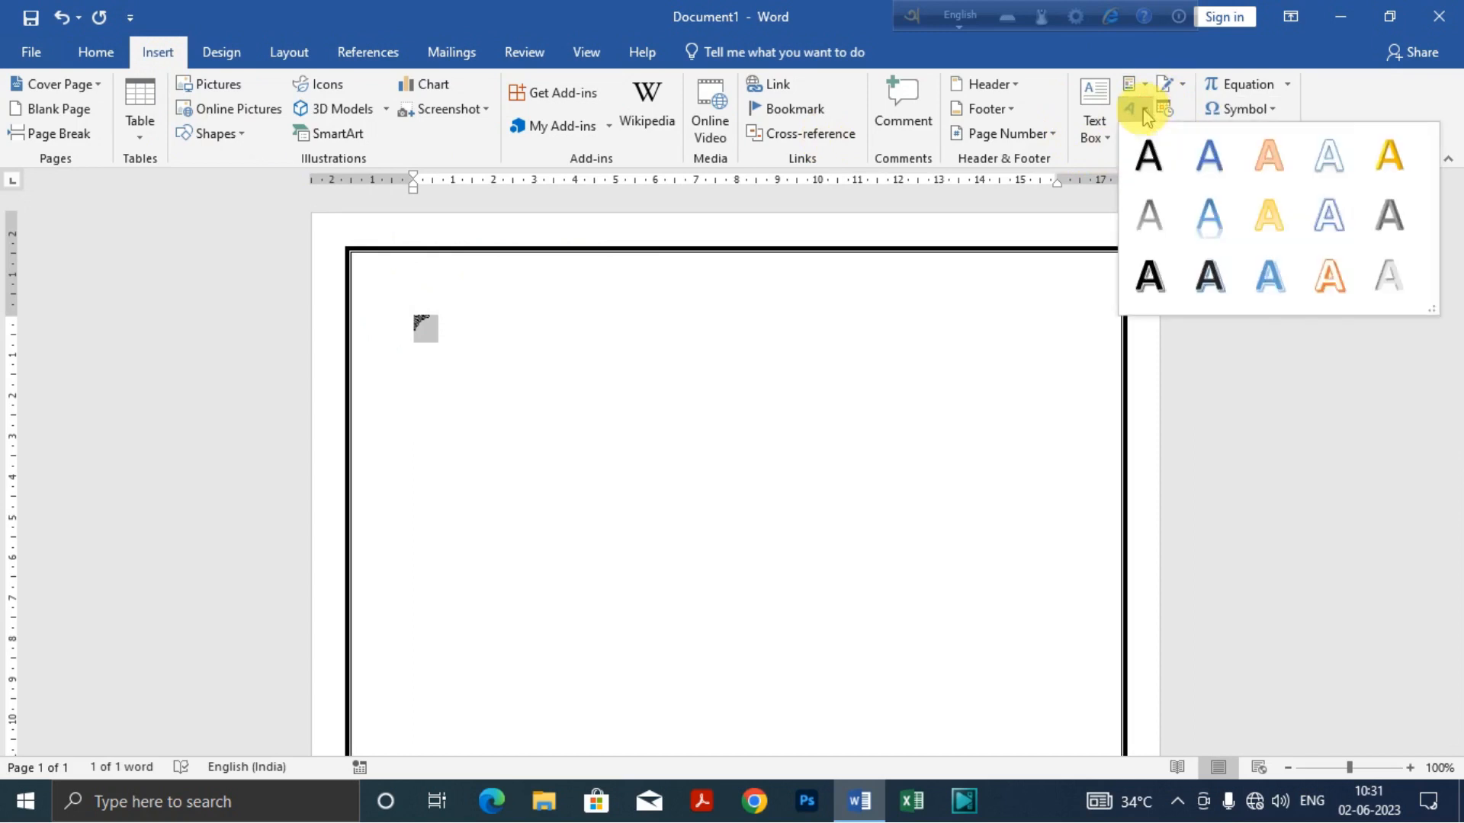
click(1149, 157)
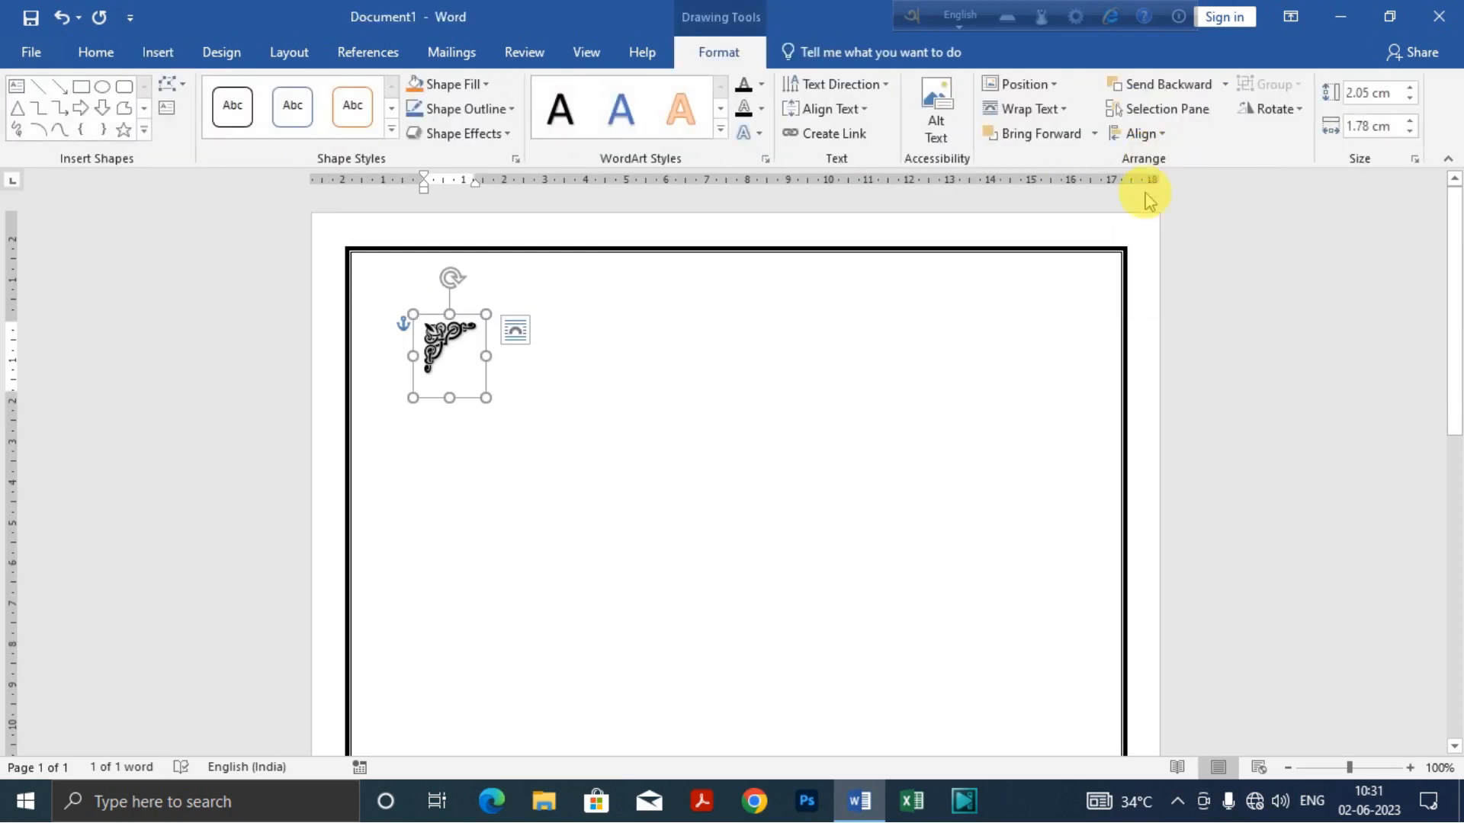
click(517, 336)
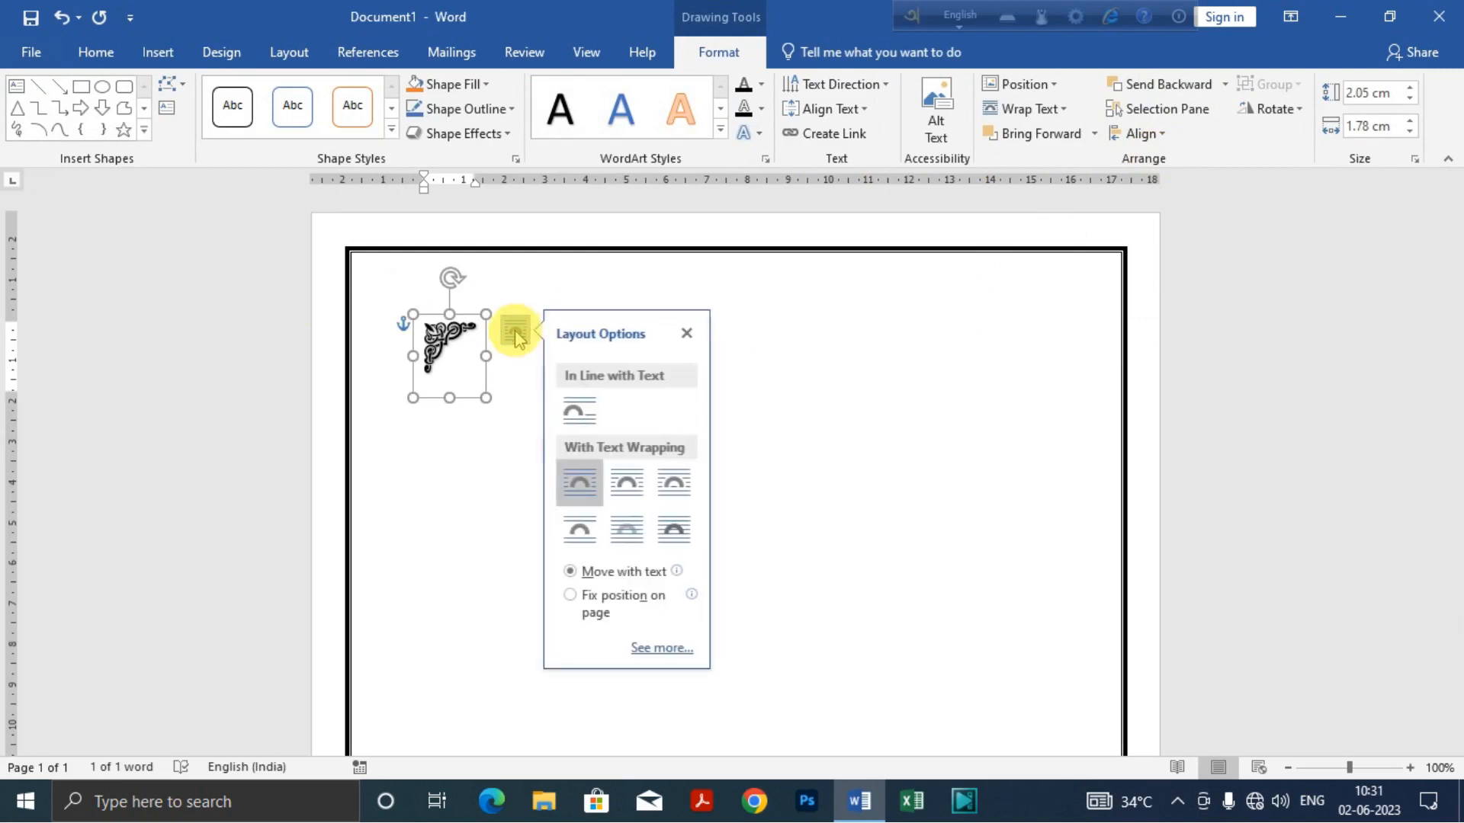
click(681, 536)
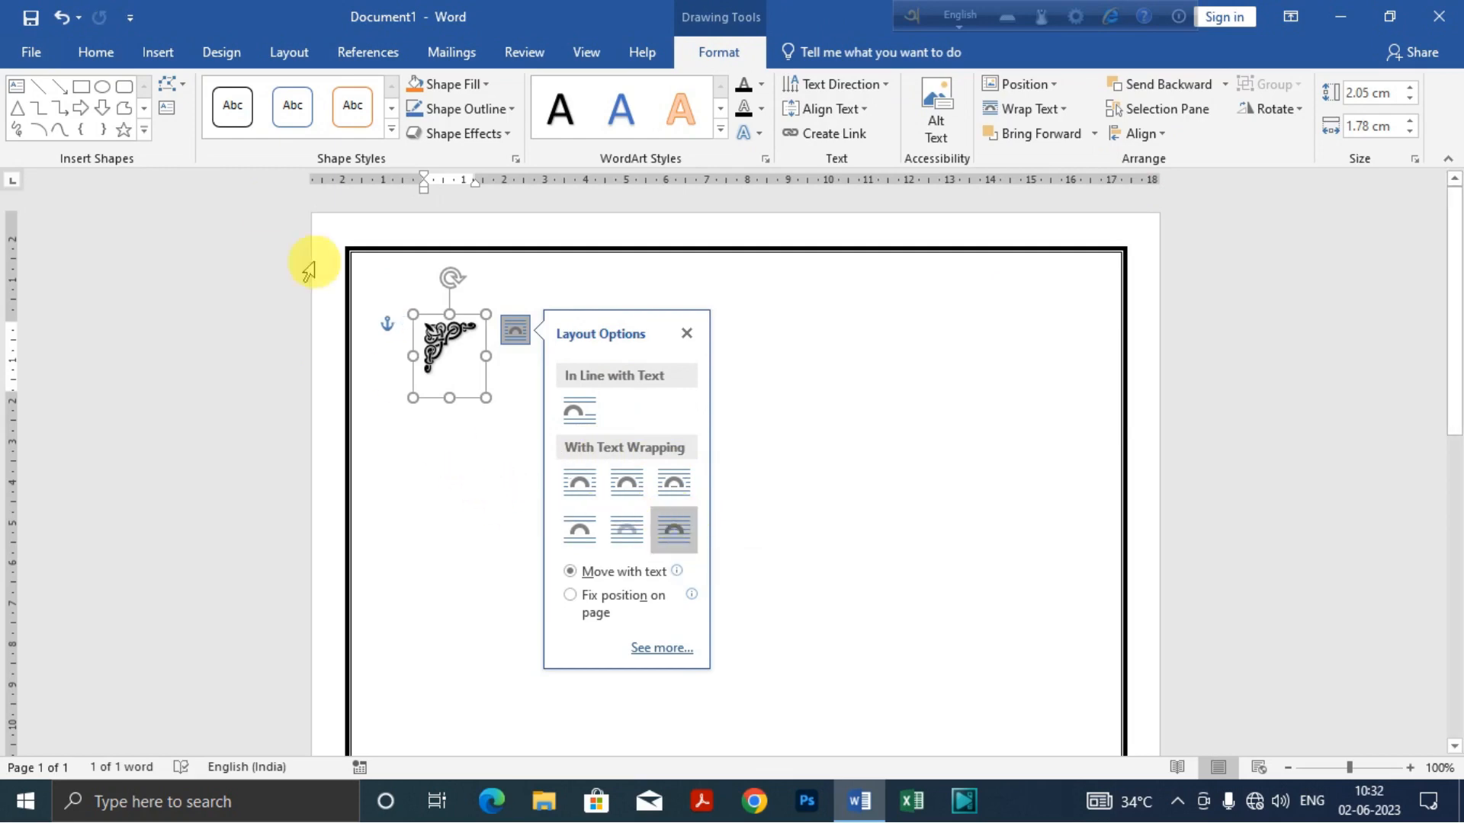
Step: Enlarge the corner ornament WordArt to font size 72 and close its layout options
click(94, 53)
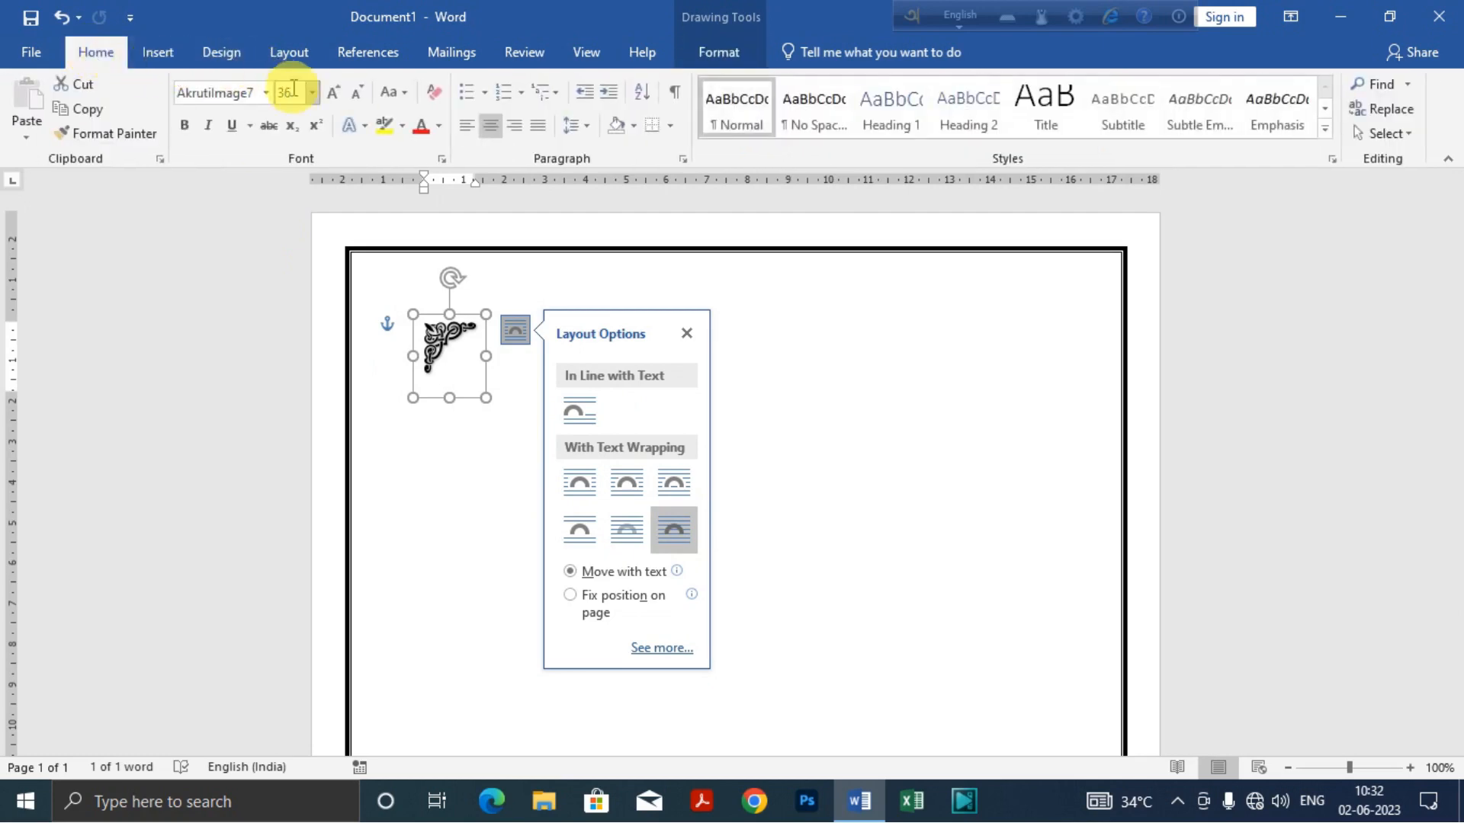
click(313, 93)
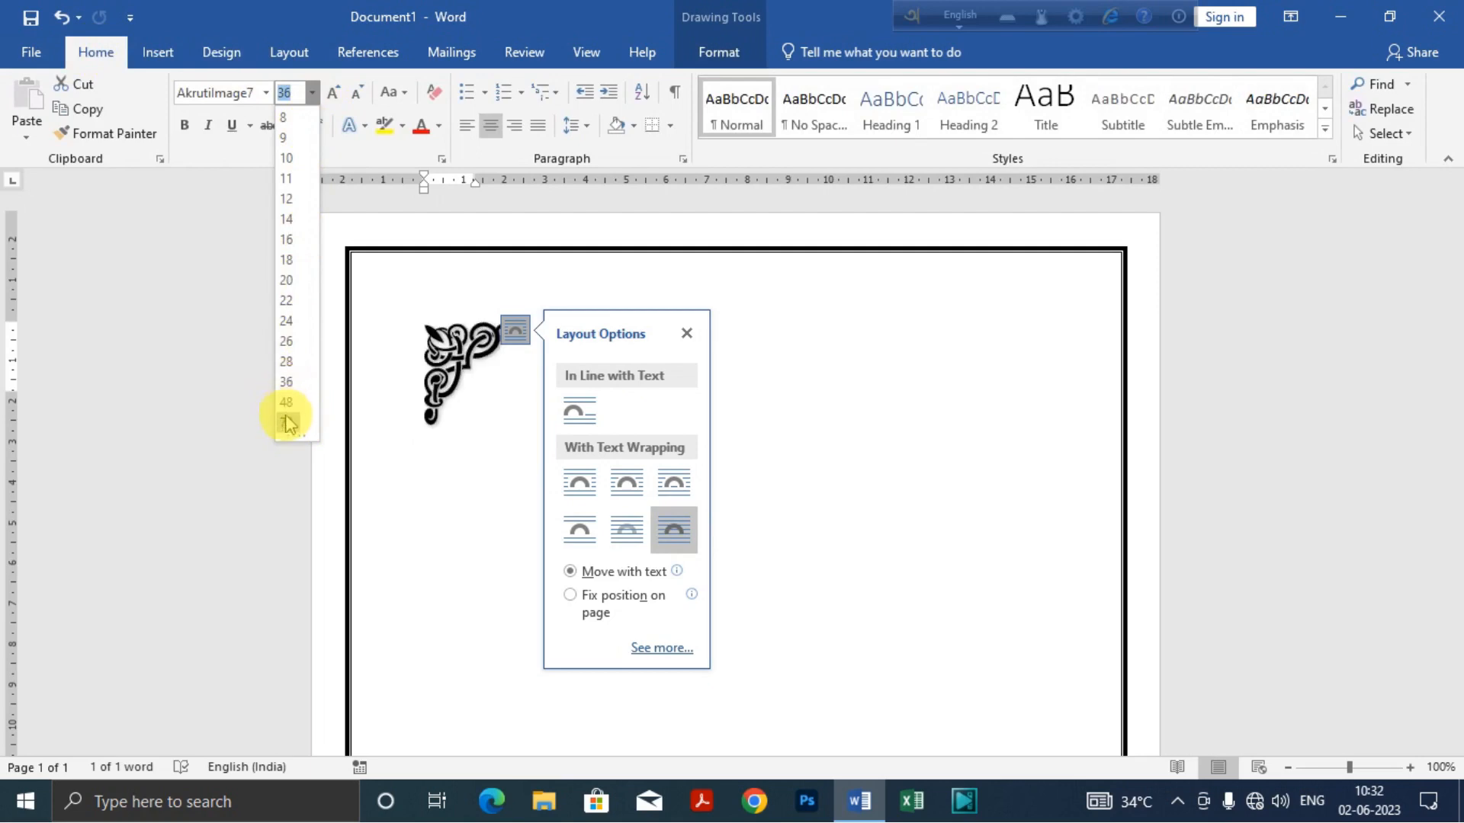
click(288, 423)
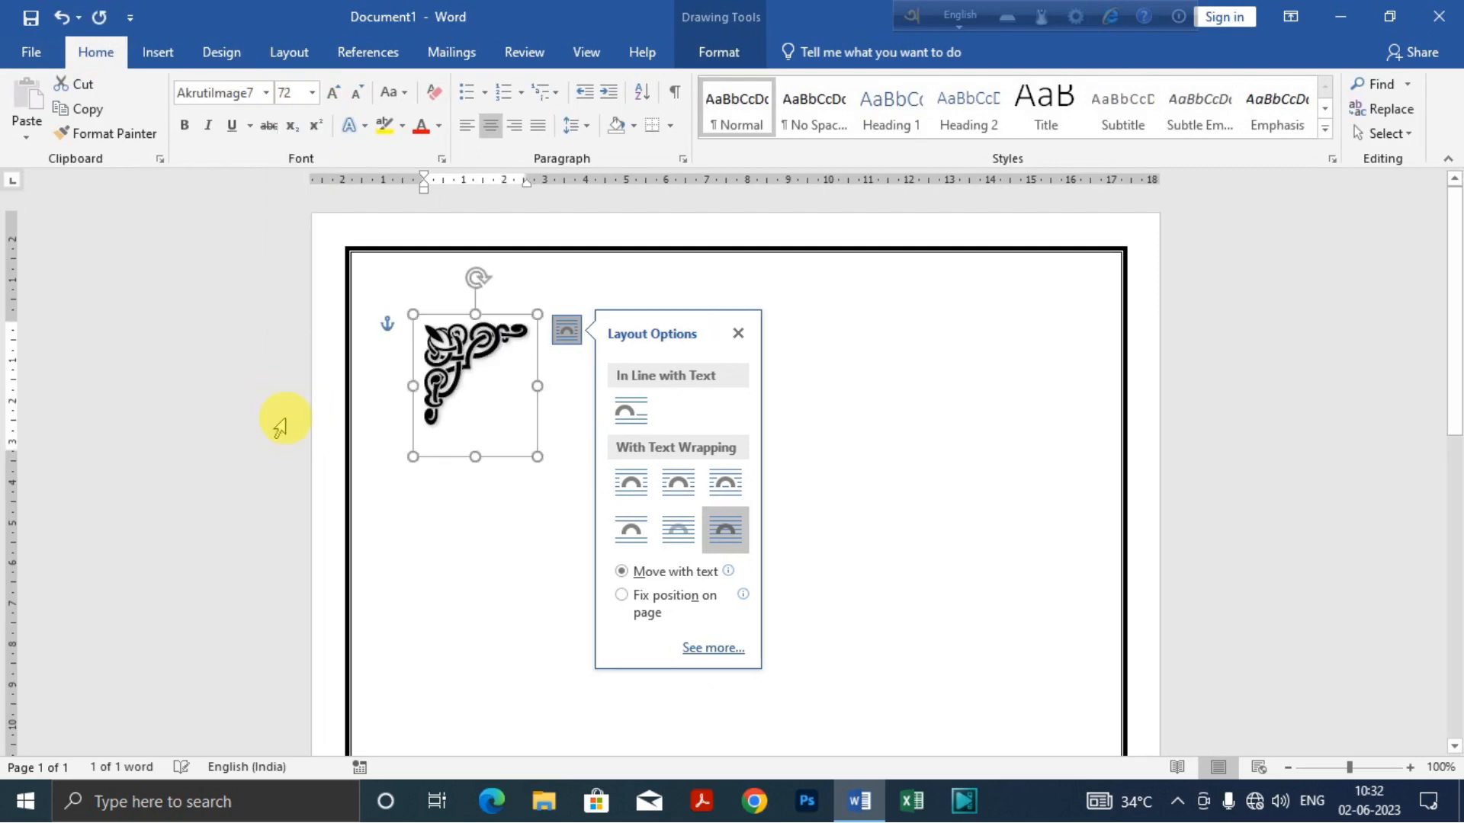
click(739, 332)
click(754, 376)
Step: Move the corner ornament into the page border's upper-left corner and nudge it horizontally to fit against the border lines
click(475, 336)
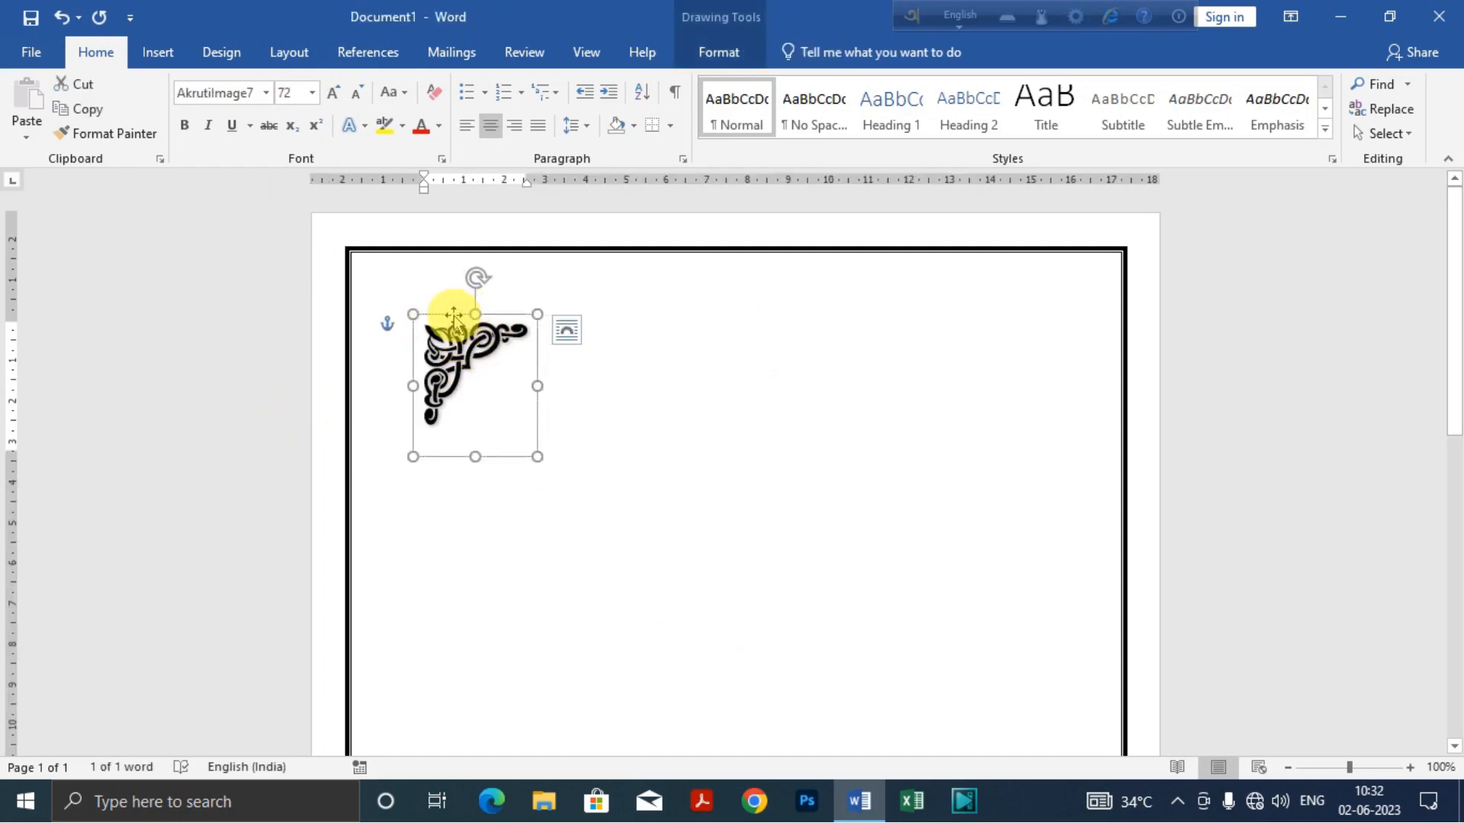
drag(448, 310, 395, 254)
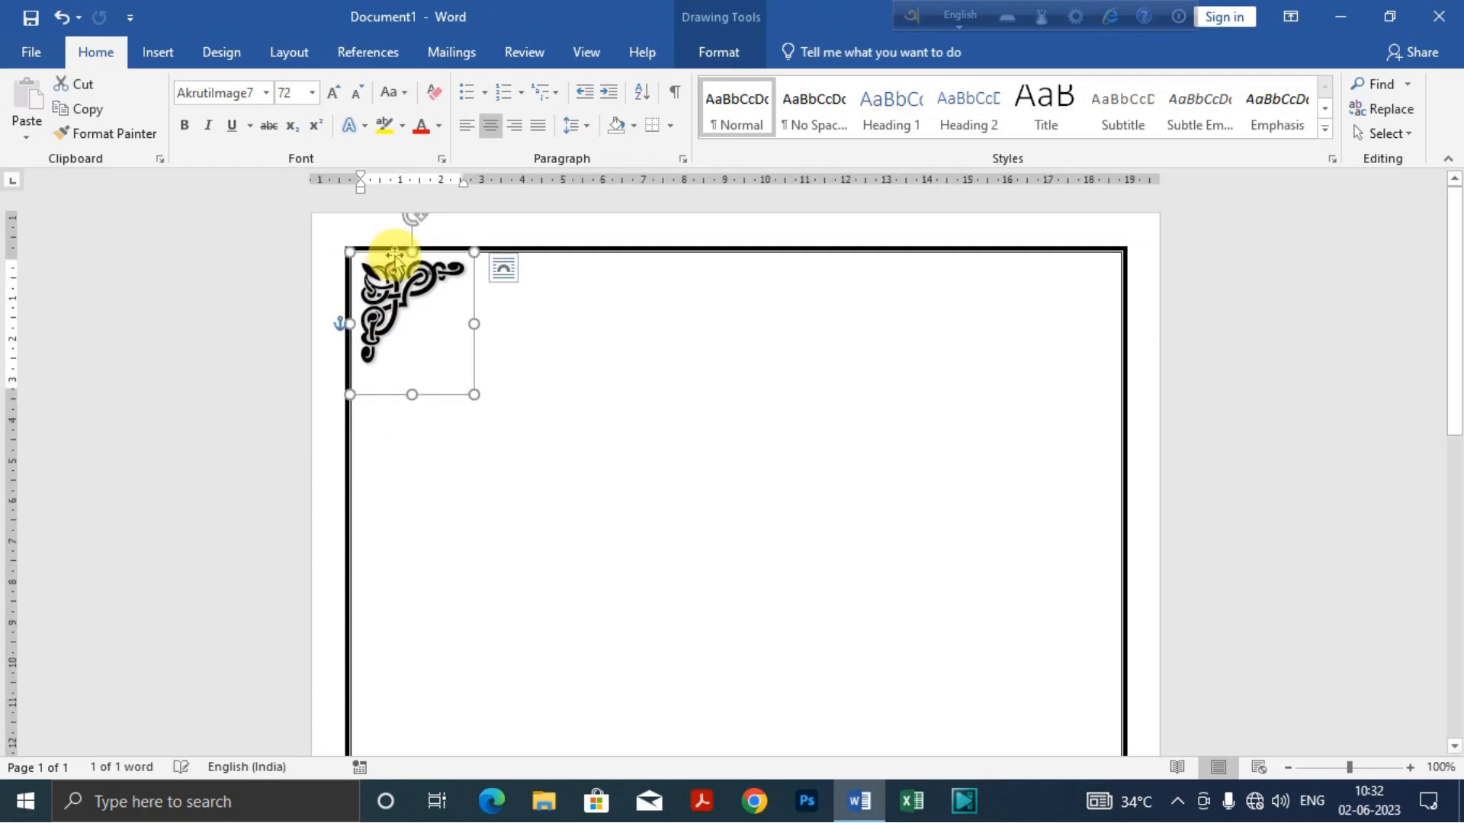
key(Right)
key(Left)
key(Right)
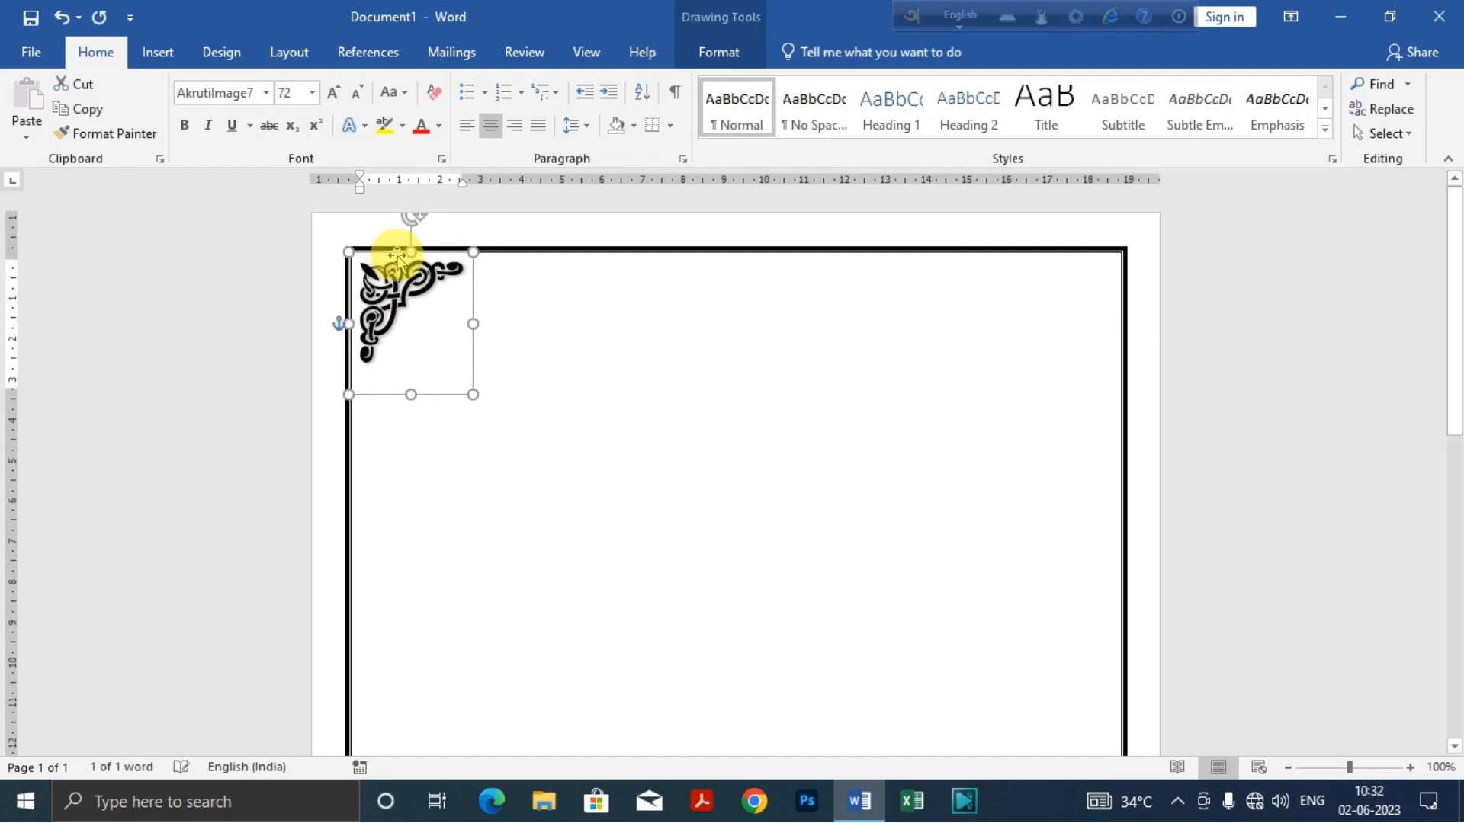
key(Left)
key(Right)
key(Right)
key(Right)
key(Left)
key(Left)
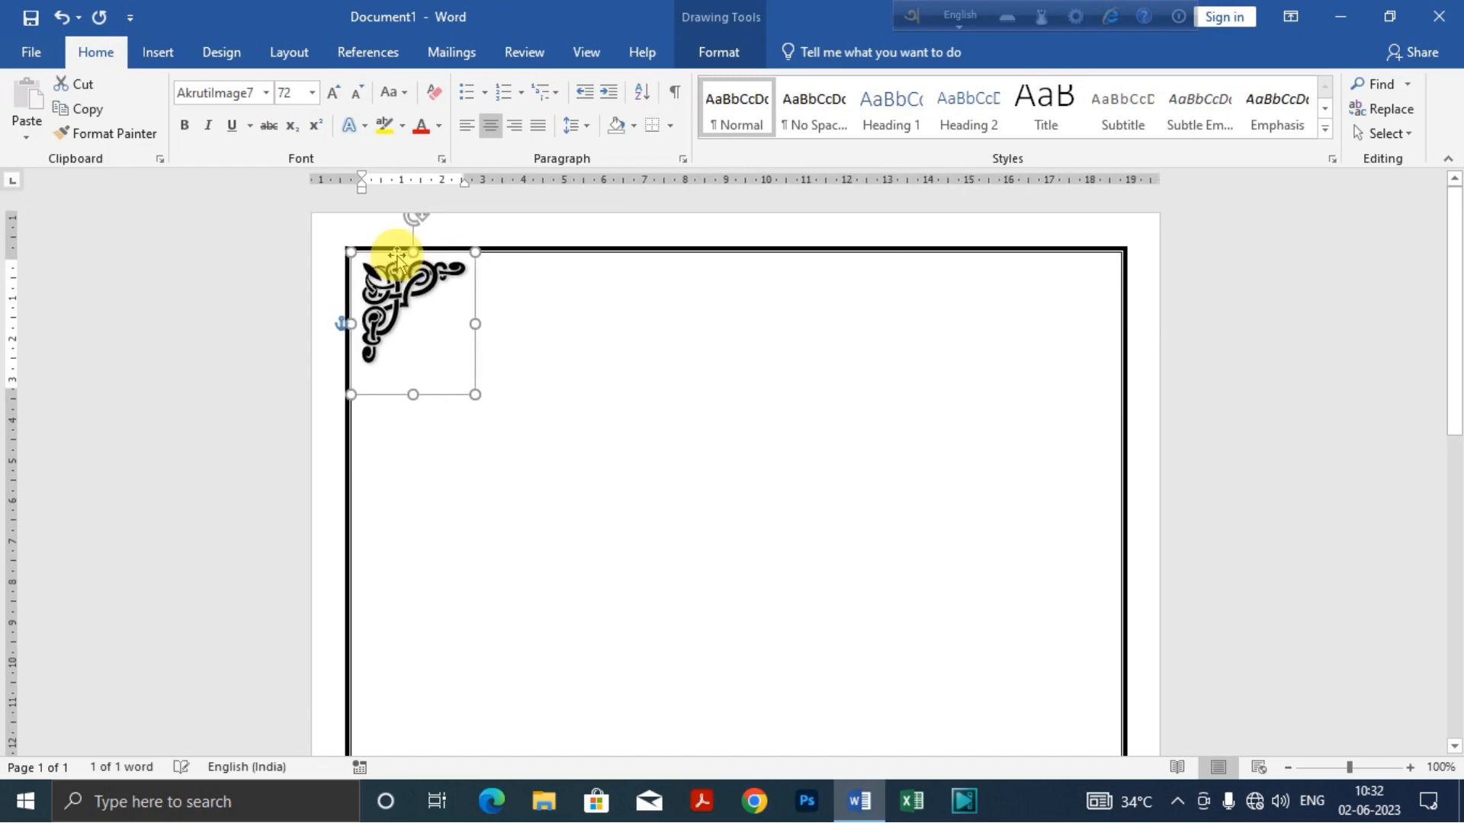
Step: Nudge the upper-left corner ornament vertically to fit just inside the top border line, then deselect it
key(Up)
key(Down)
key(Down)
key(Down)
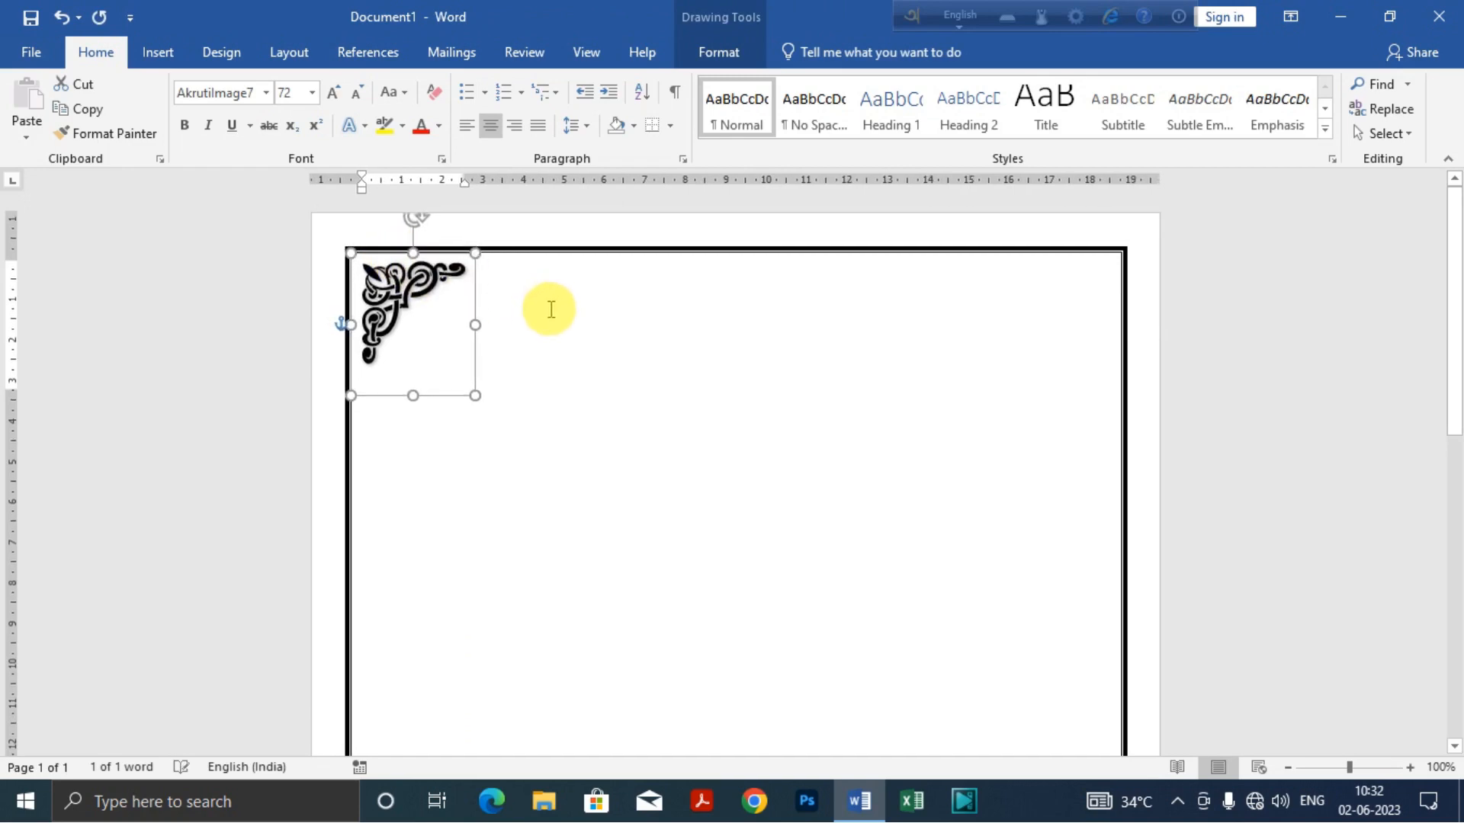
click(550, 308)
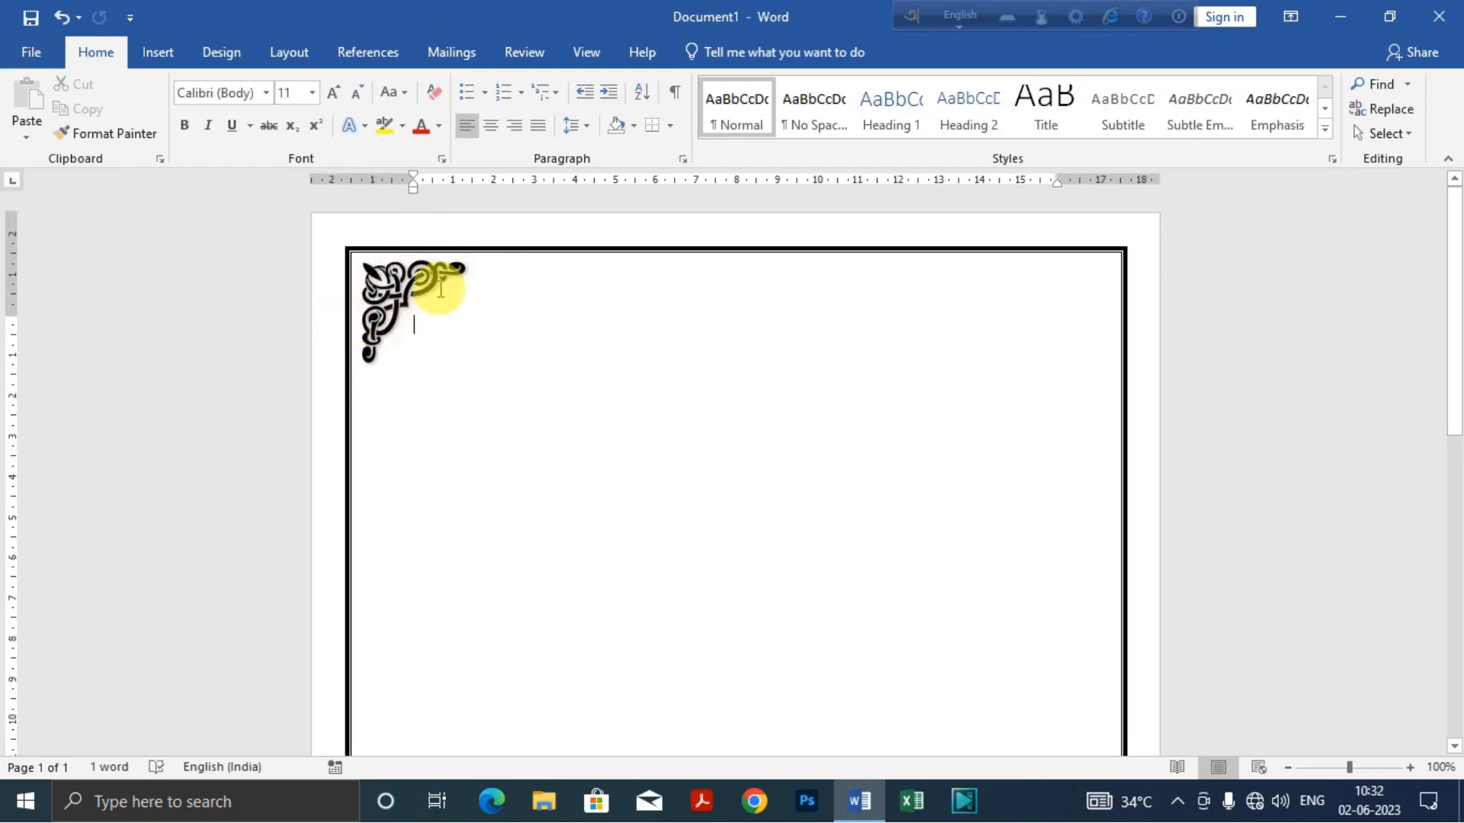
Step: Duplicate the upper-left corner ornament in place and rotate the copy right 90°
click(413, 294)
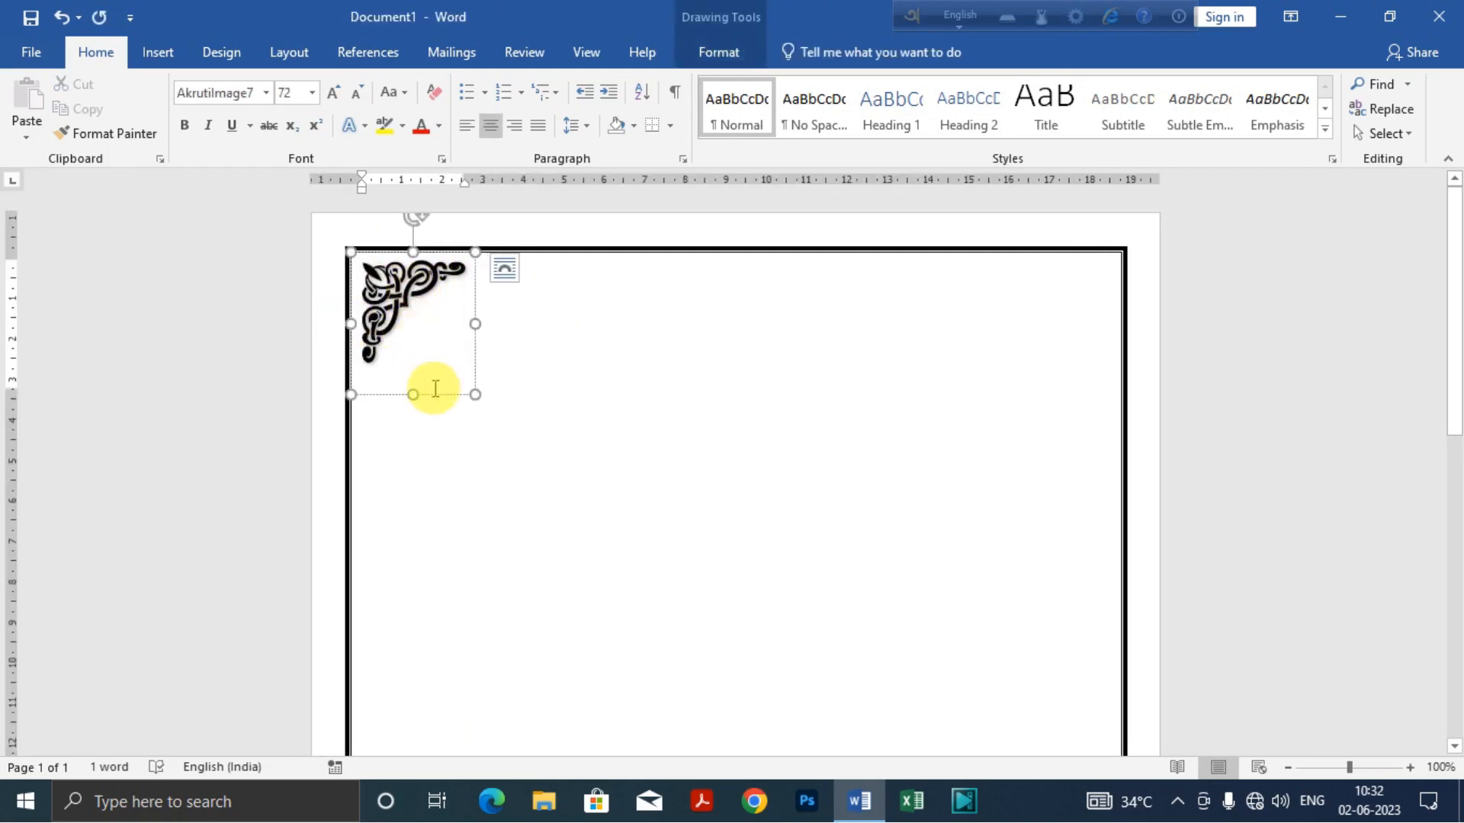
click(429, 394)
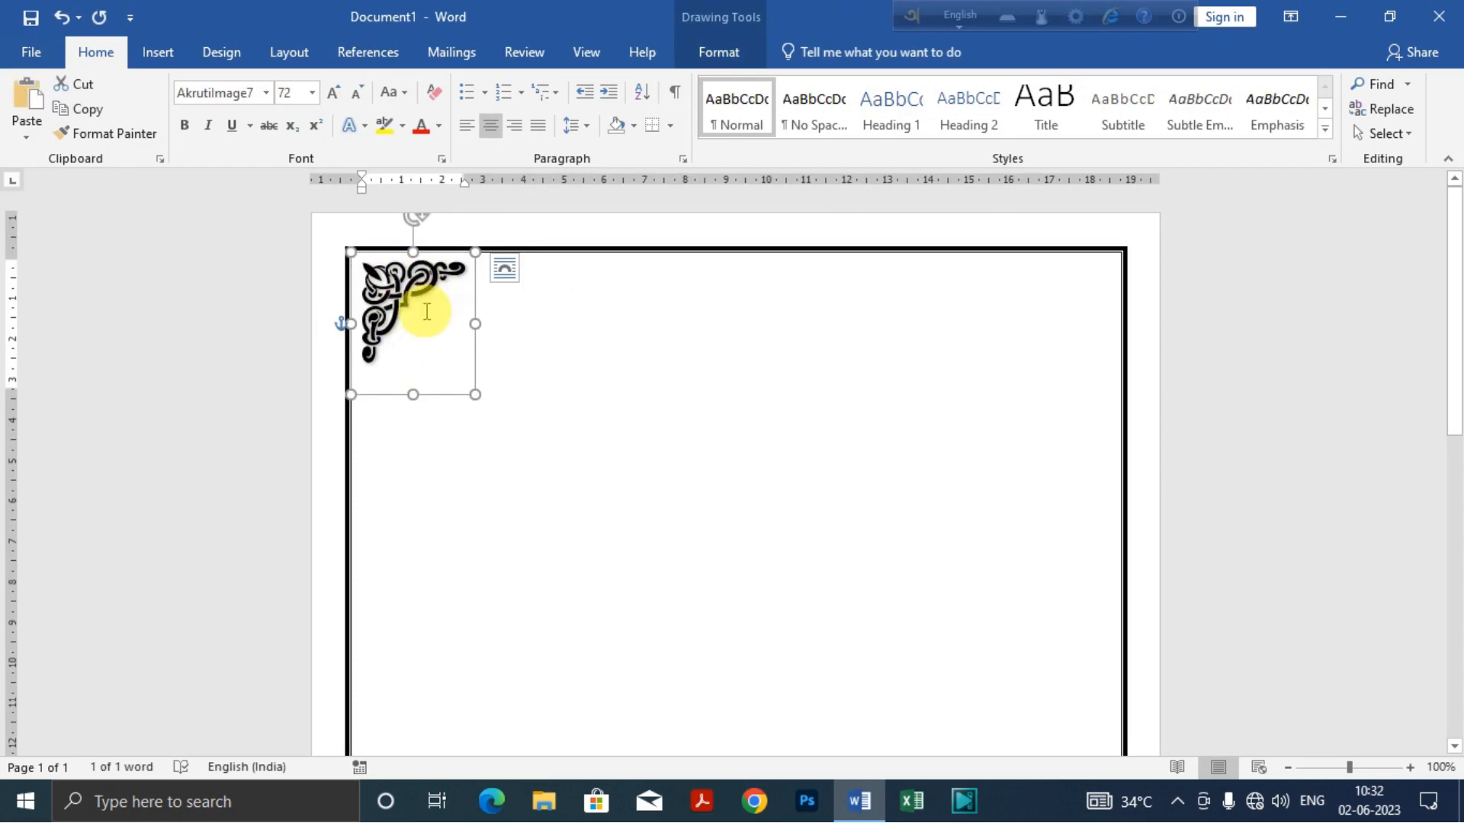
key(ctrl+v)
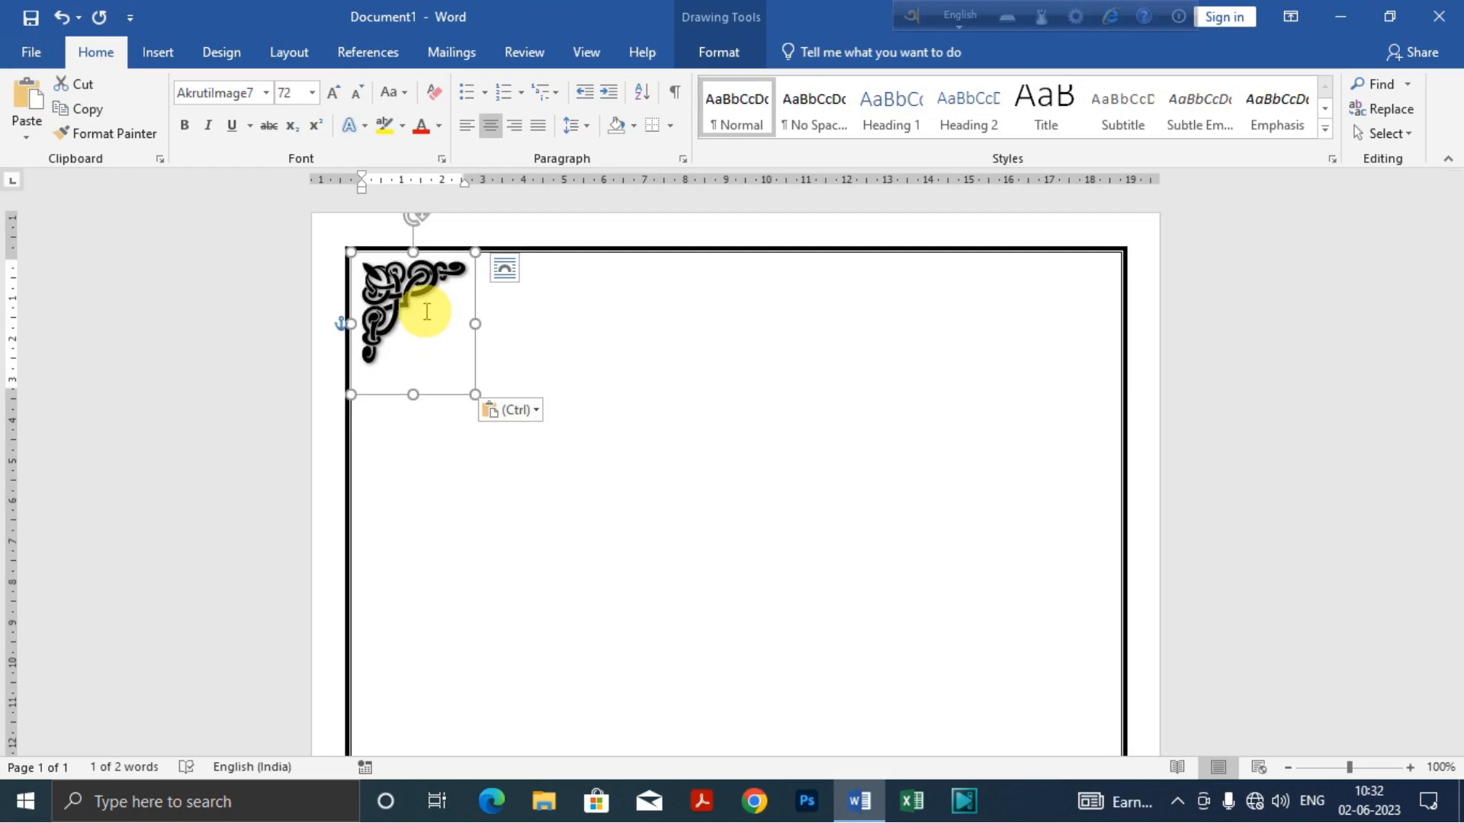
click(725, 52)
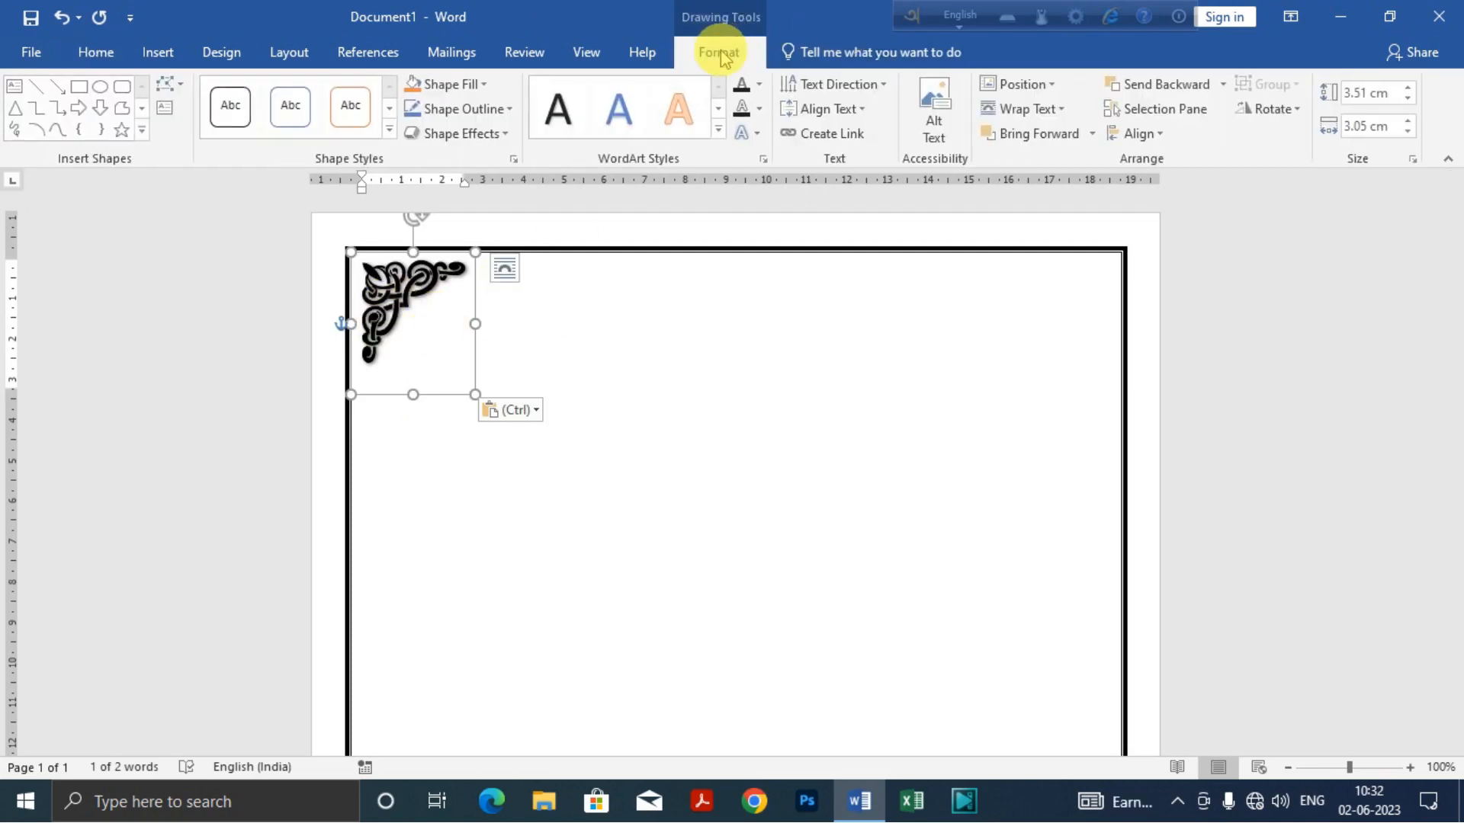
click(1307, 116)
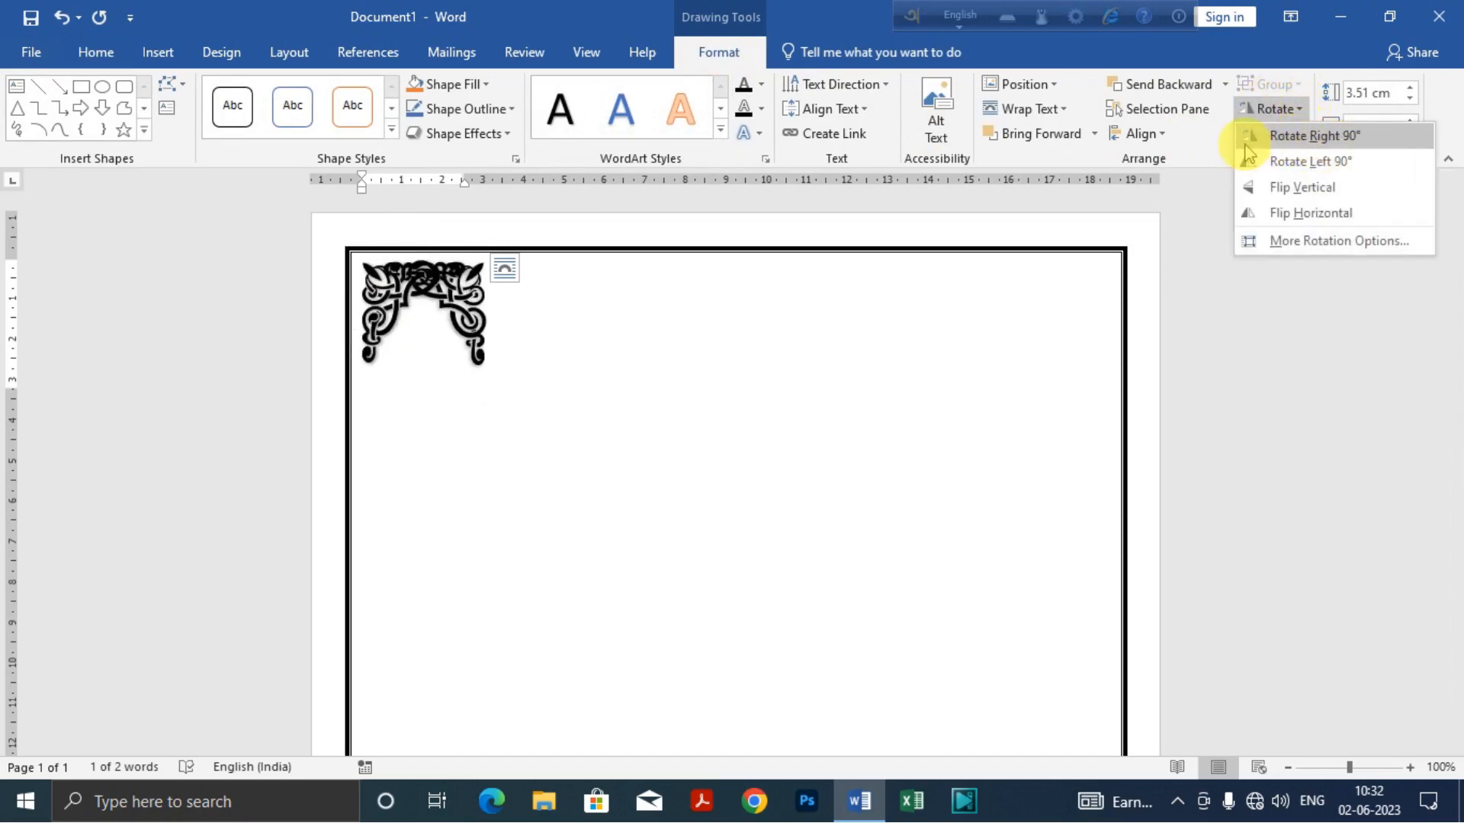
click(1327, 137)
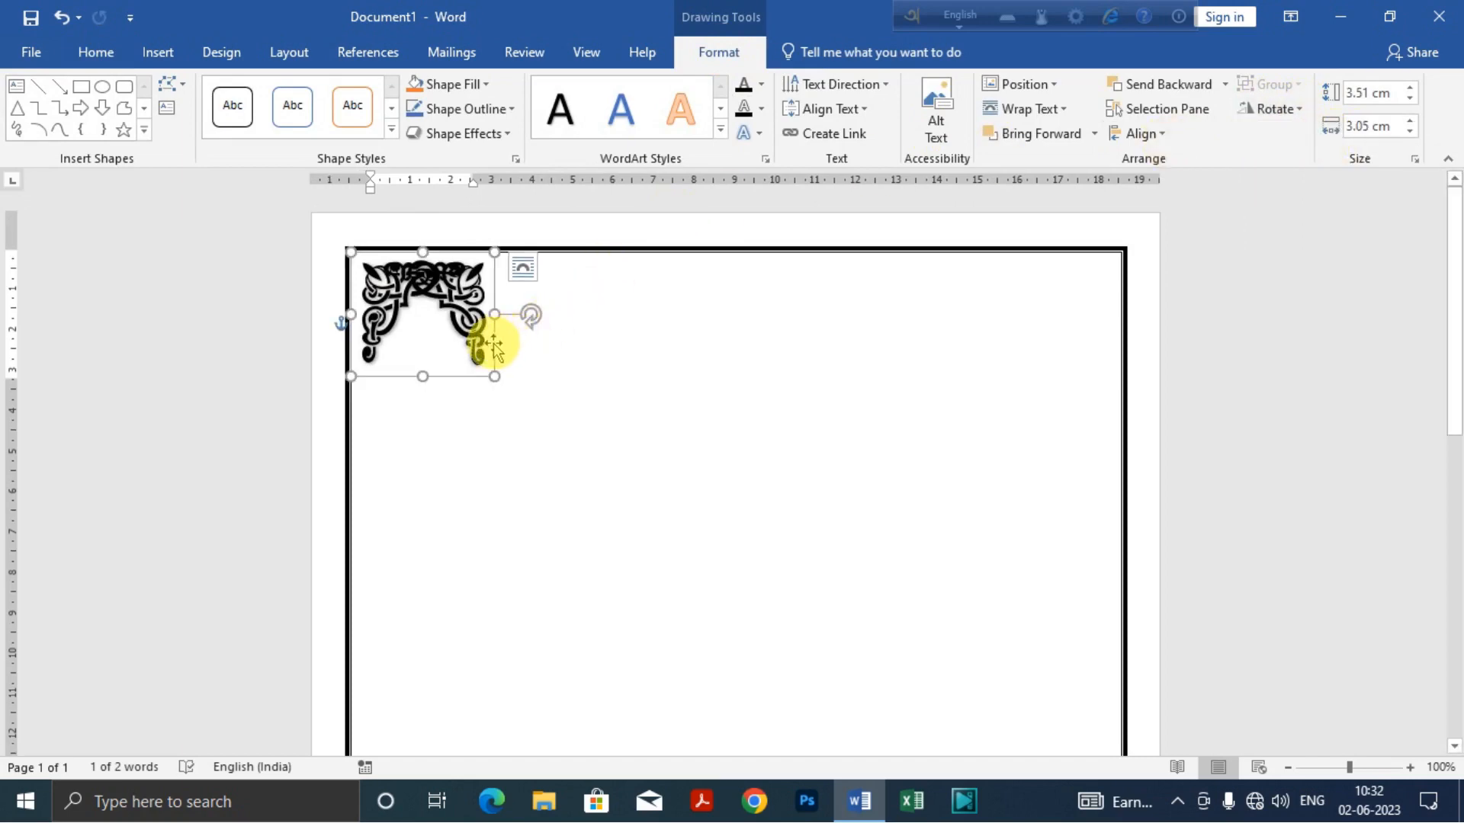
Step: Move the rotated ornament copy into the border's upper-right corner, level with the upper-left ornament, and deselect it
drag(494, 347, 1120, 343)
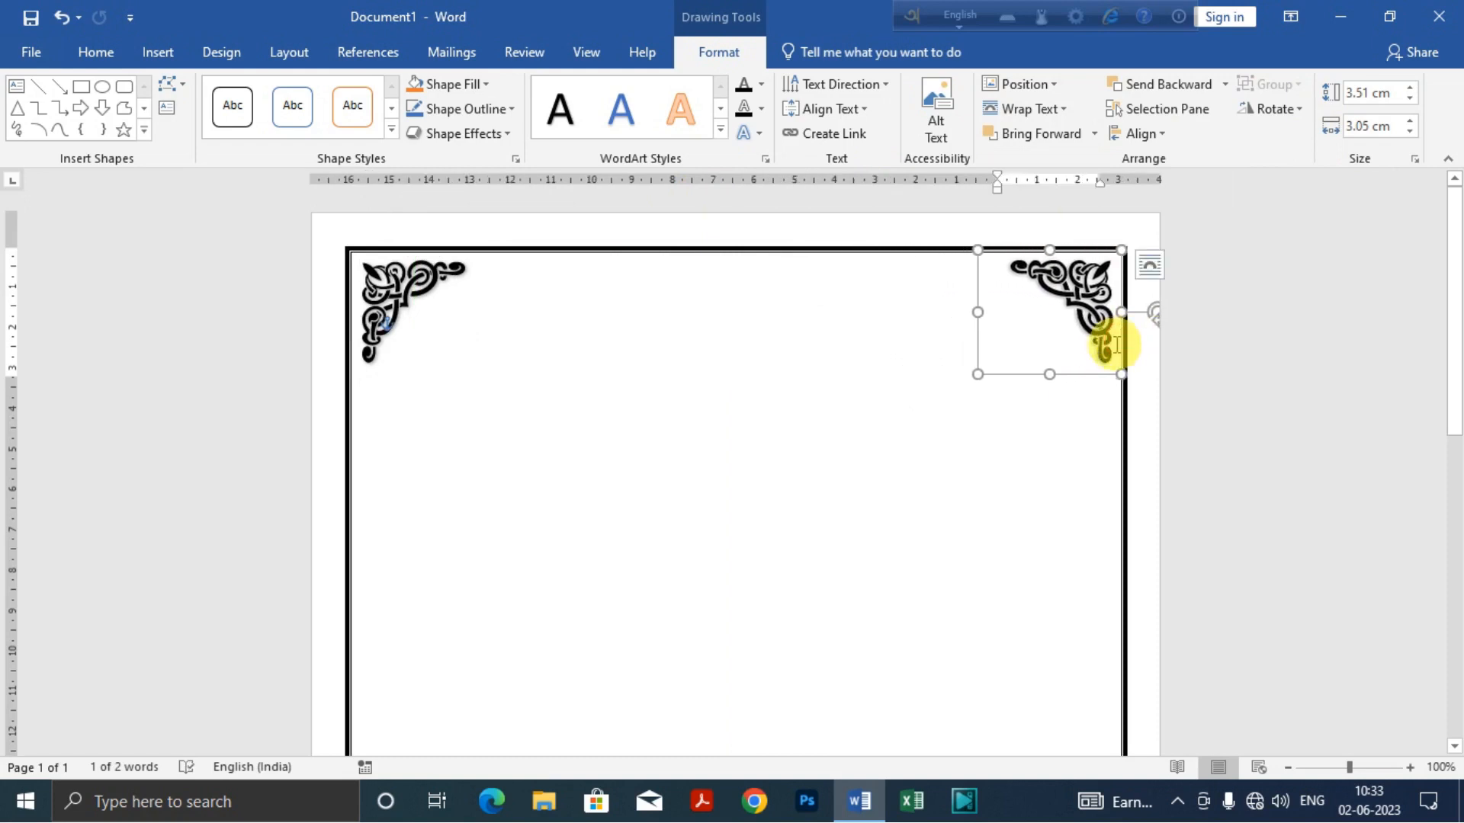
key(ctrl+z)
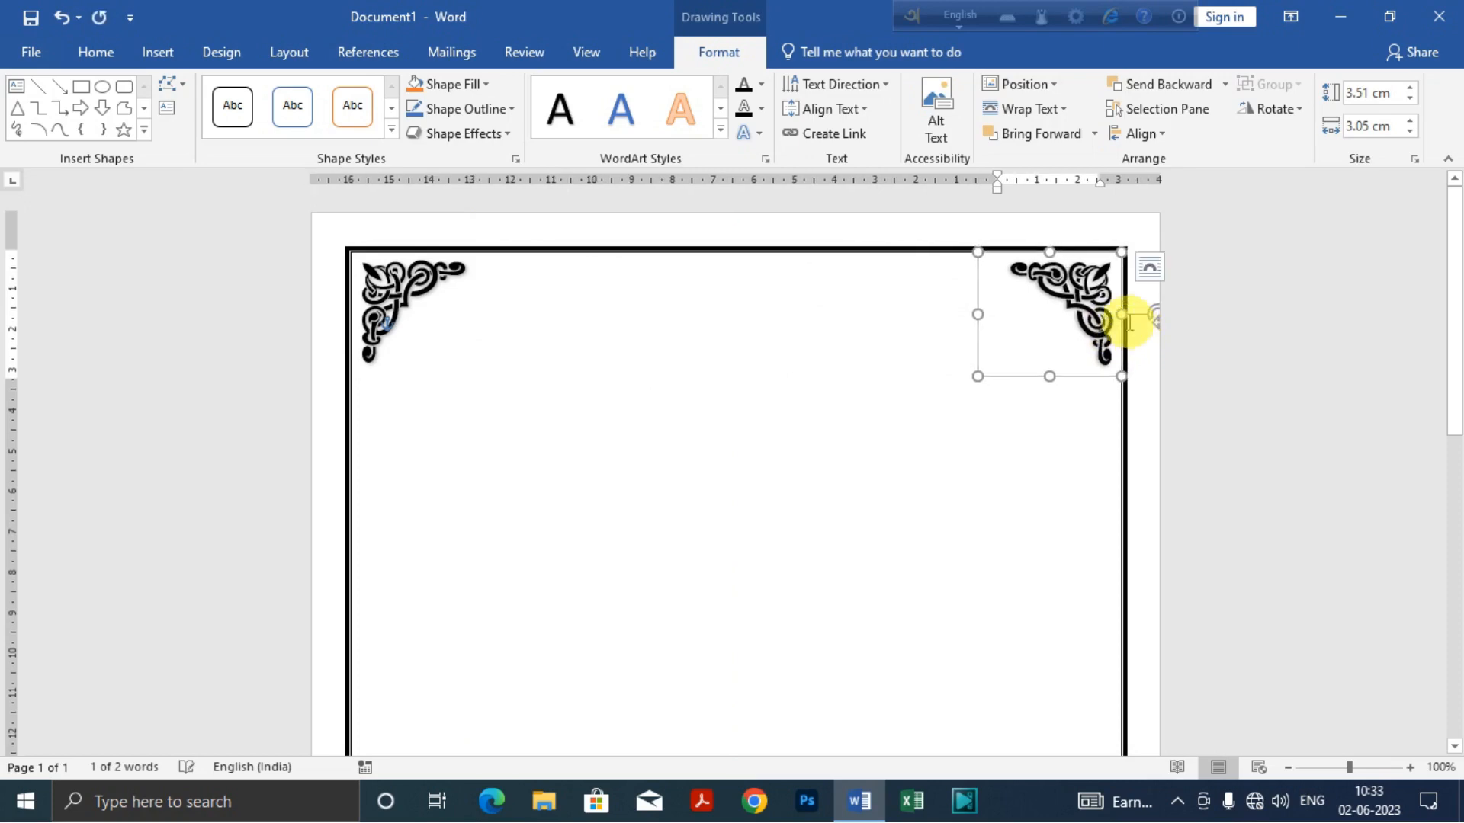
click(931, 432)
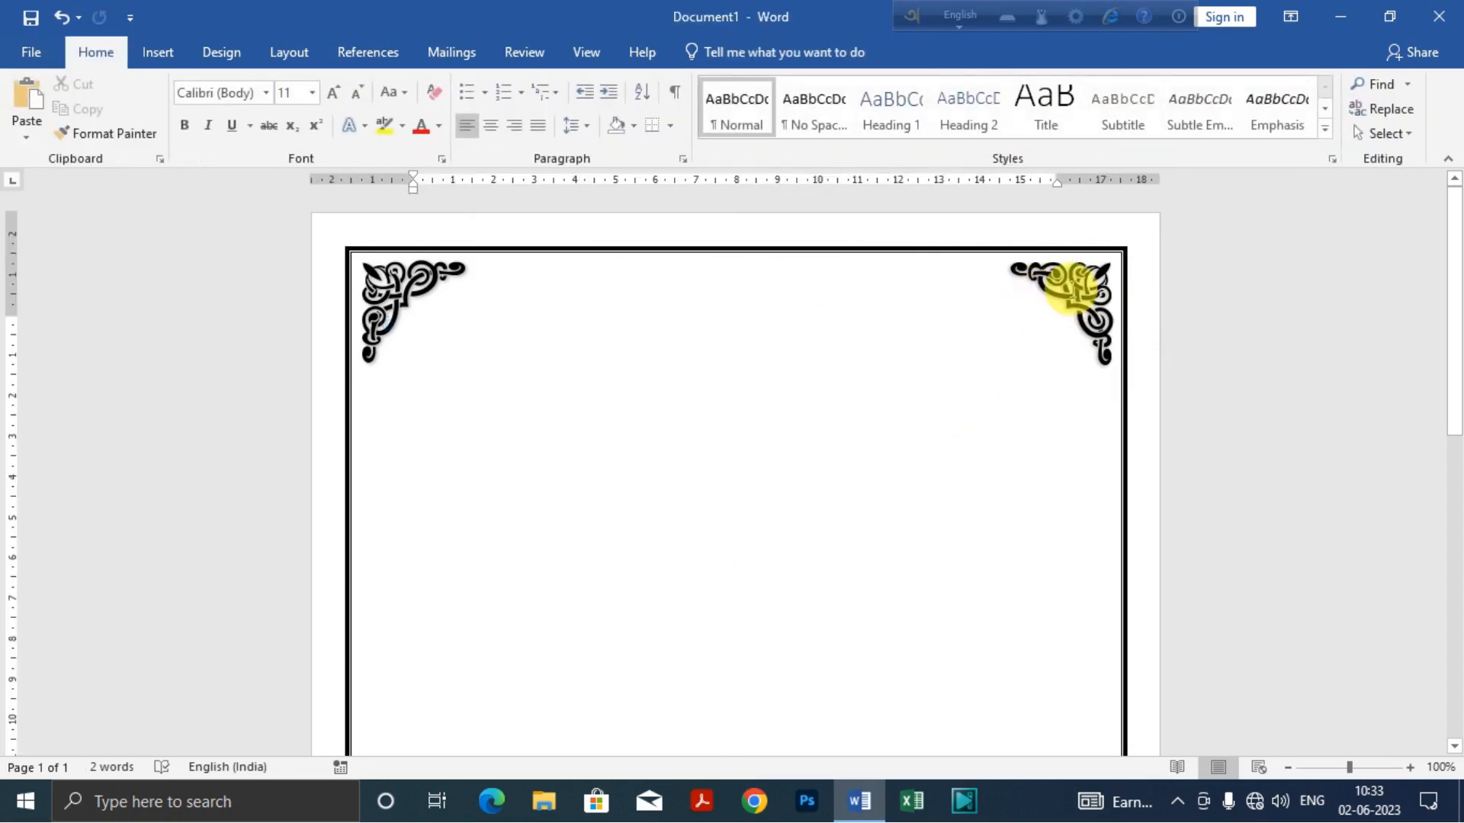
Step: Duplicate the upper-right corner ornament and rotate the new copy right 90°
scroll(1095, 283, down, 1)
key(ctrl+z)
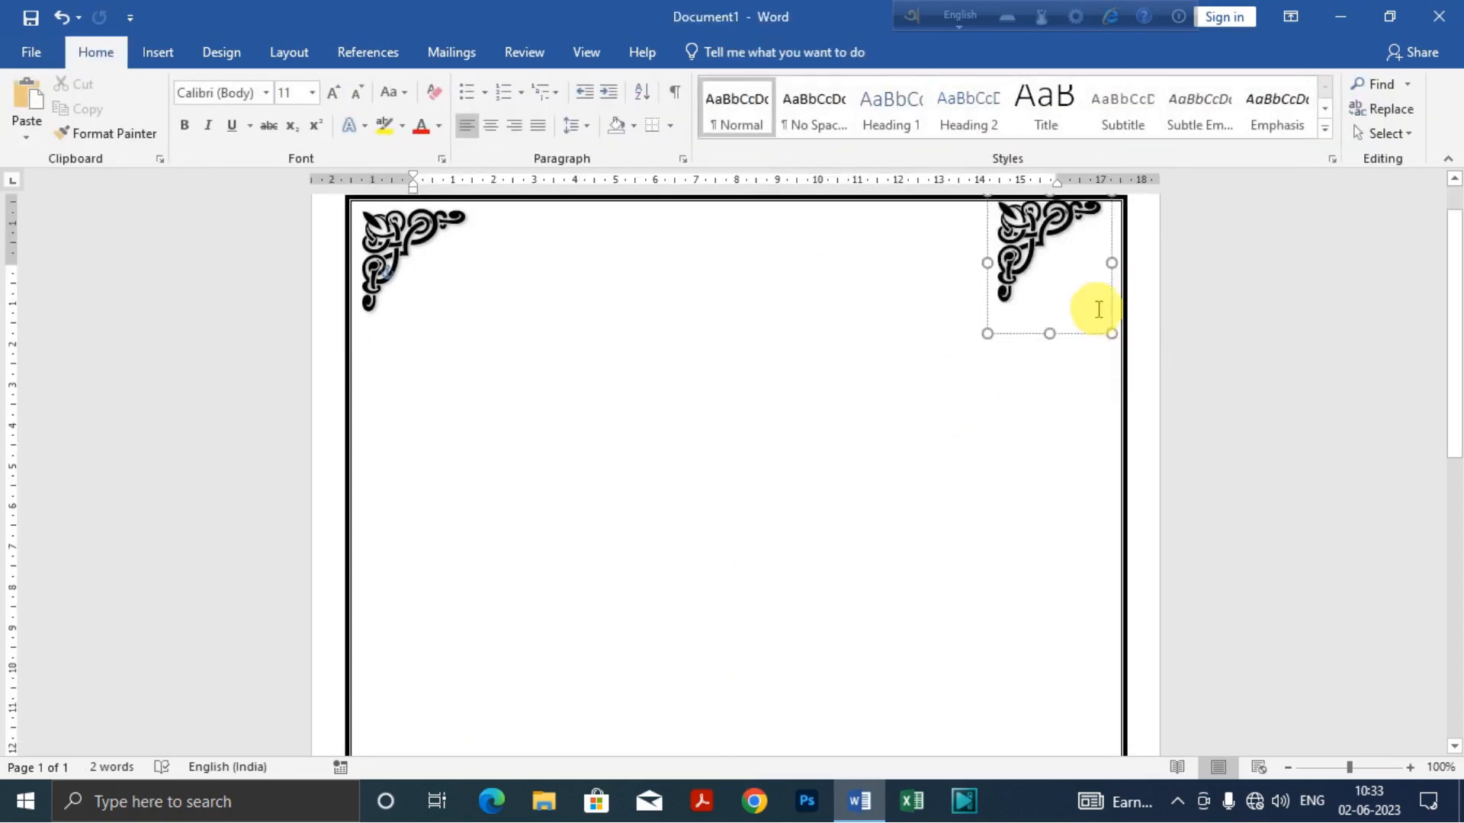
key(ctrl+y)
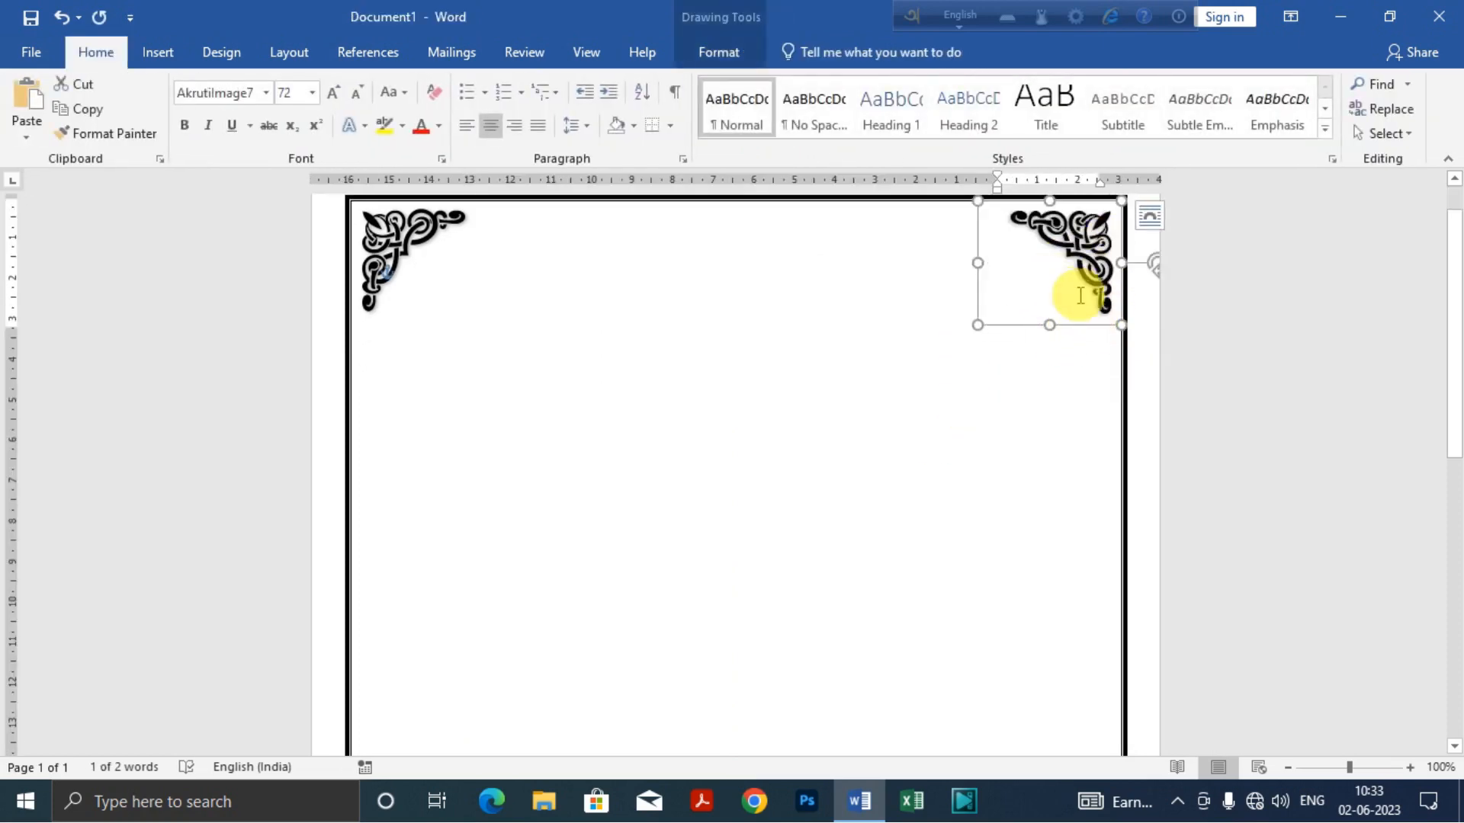
key(ctrl+v)
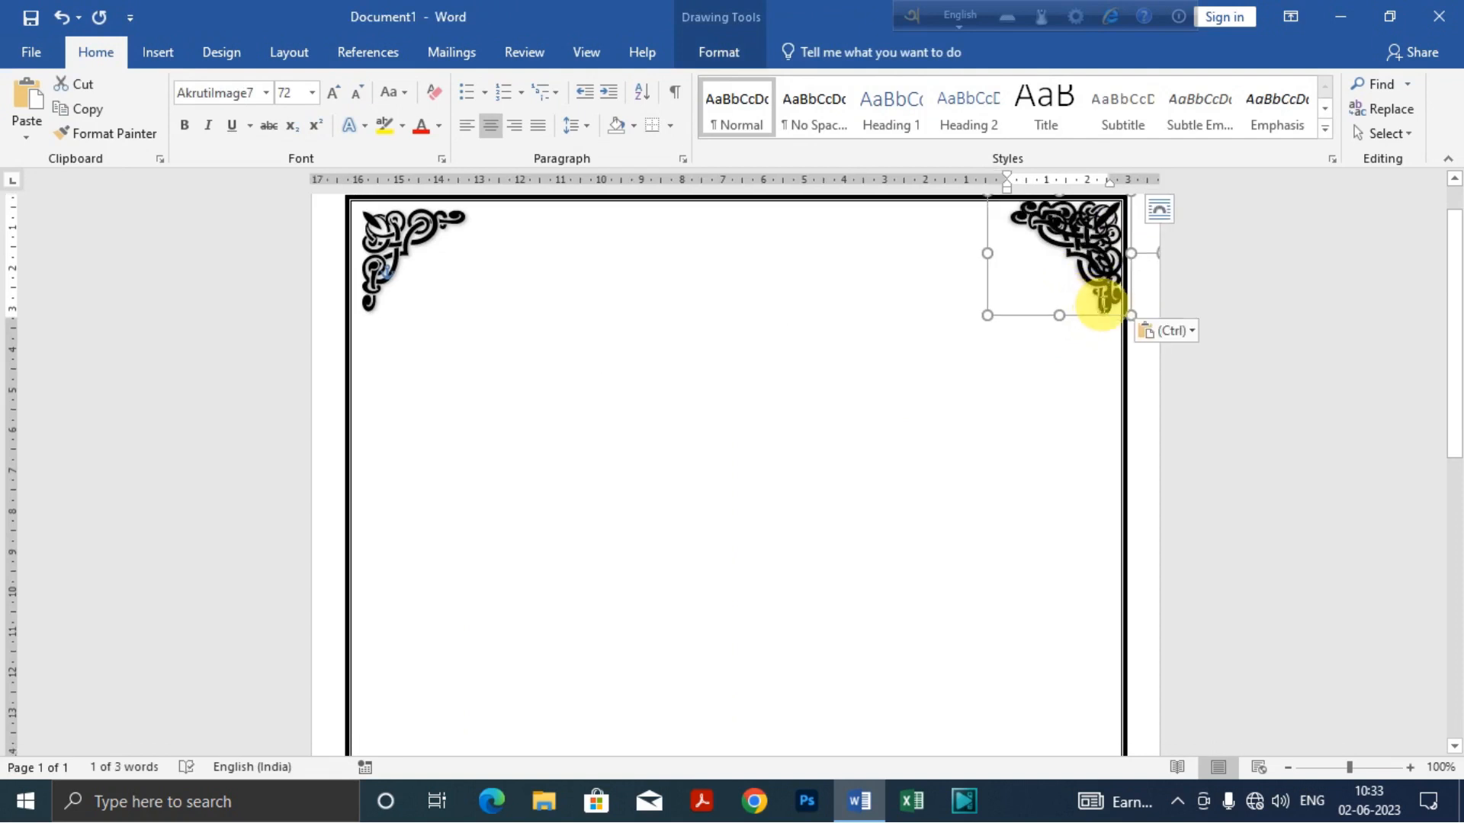
click(705, 52)
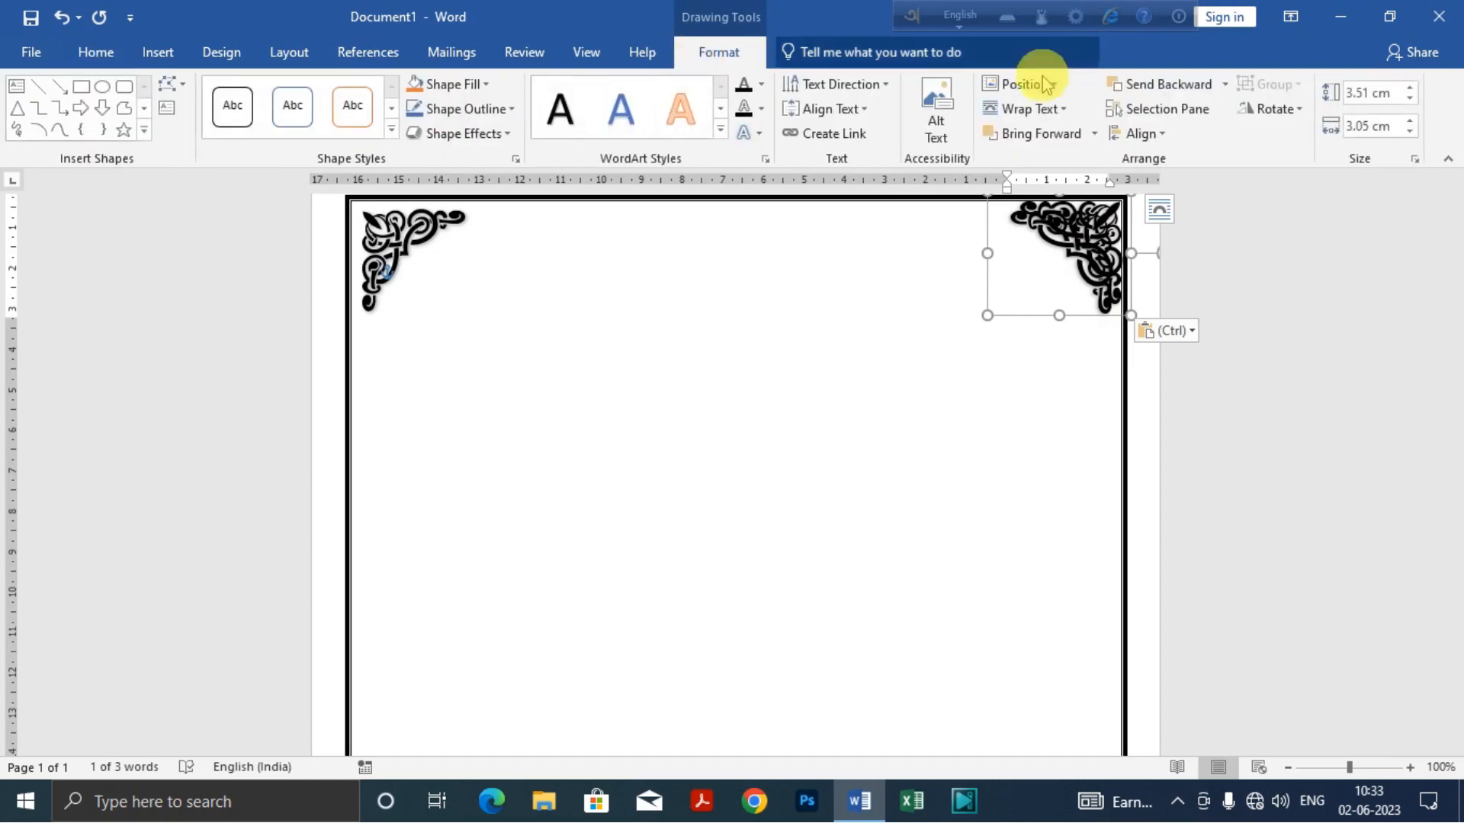
click(1306, 112)
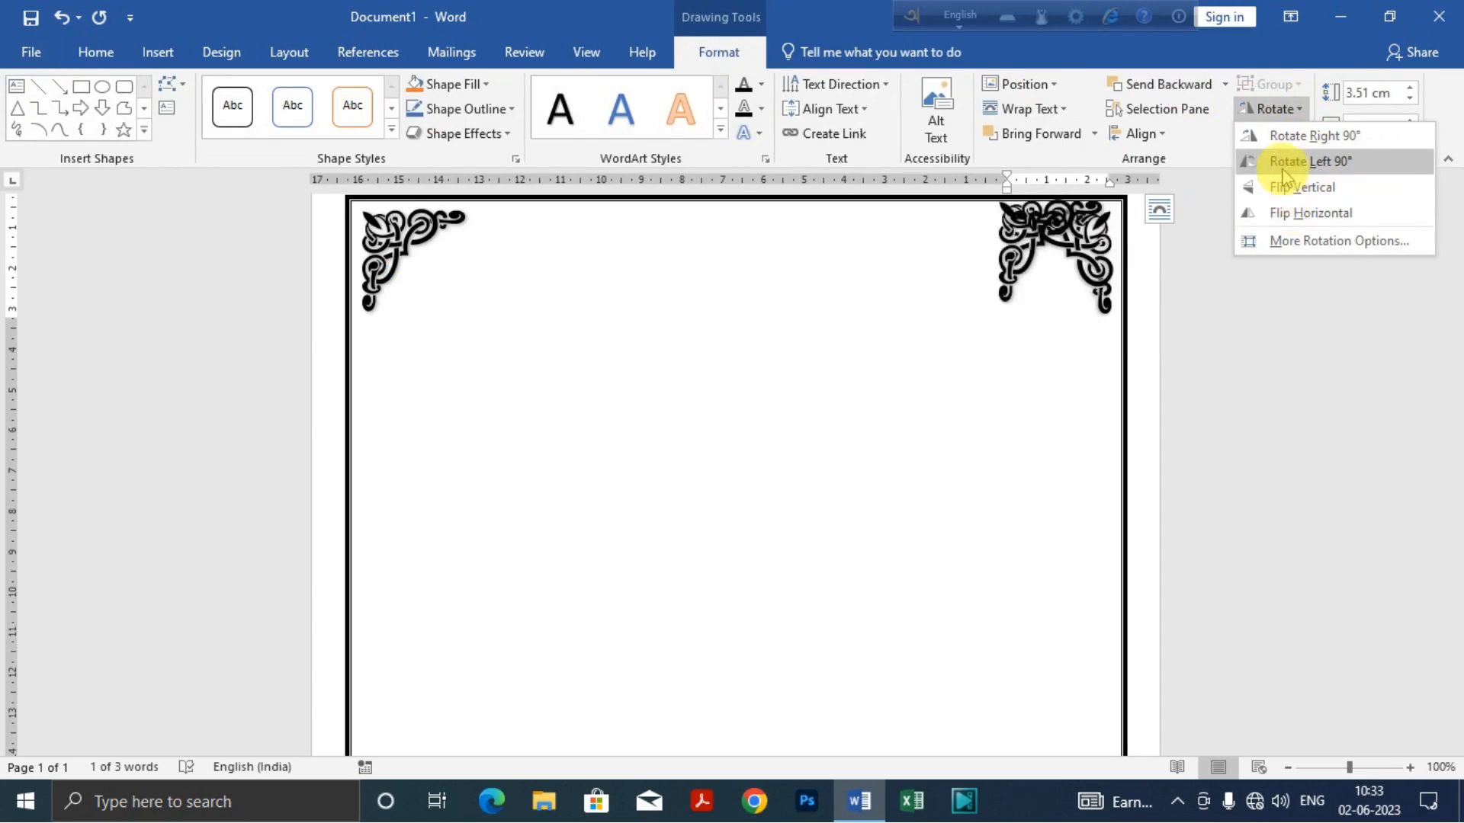
click(1313, 138)
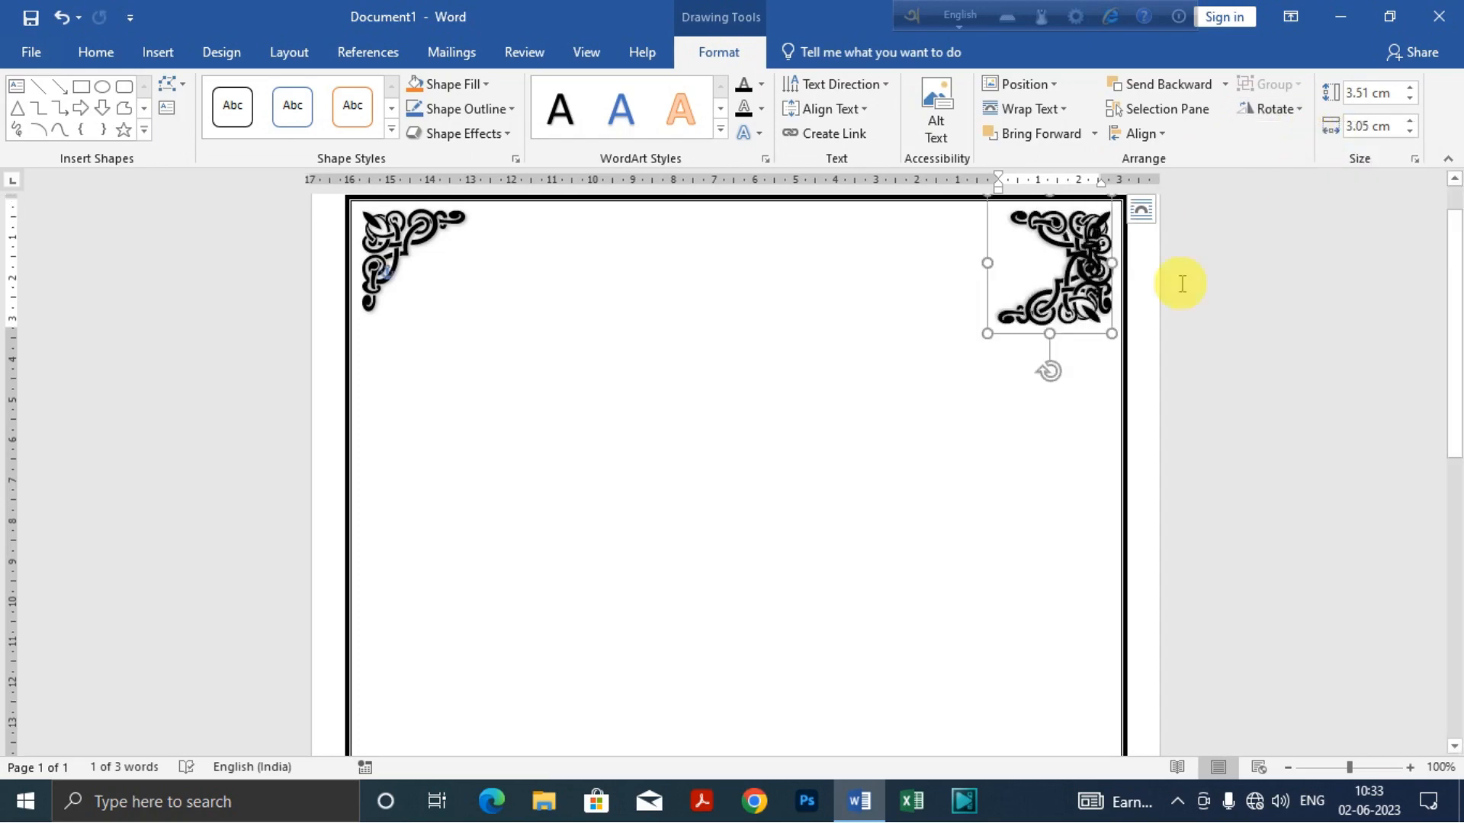
Step: Move the newly rotated ornament down the page into the border's lower-right corner
drag(1080, 336, 1082, 594)
scroll(1065, 454, down, 7)
scroll(1059, 422, down, 1)
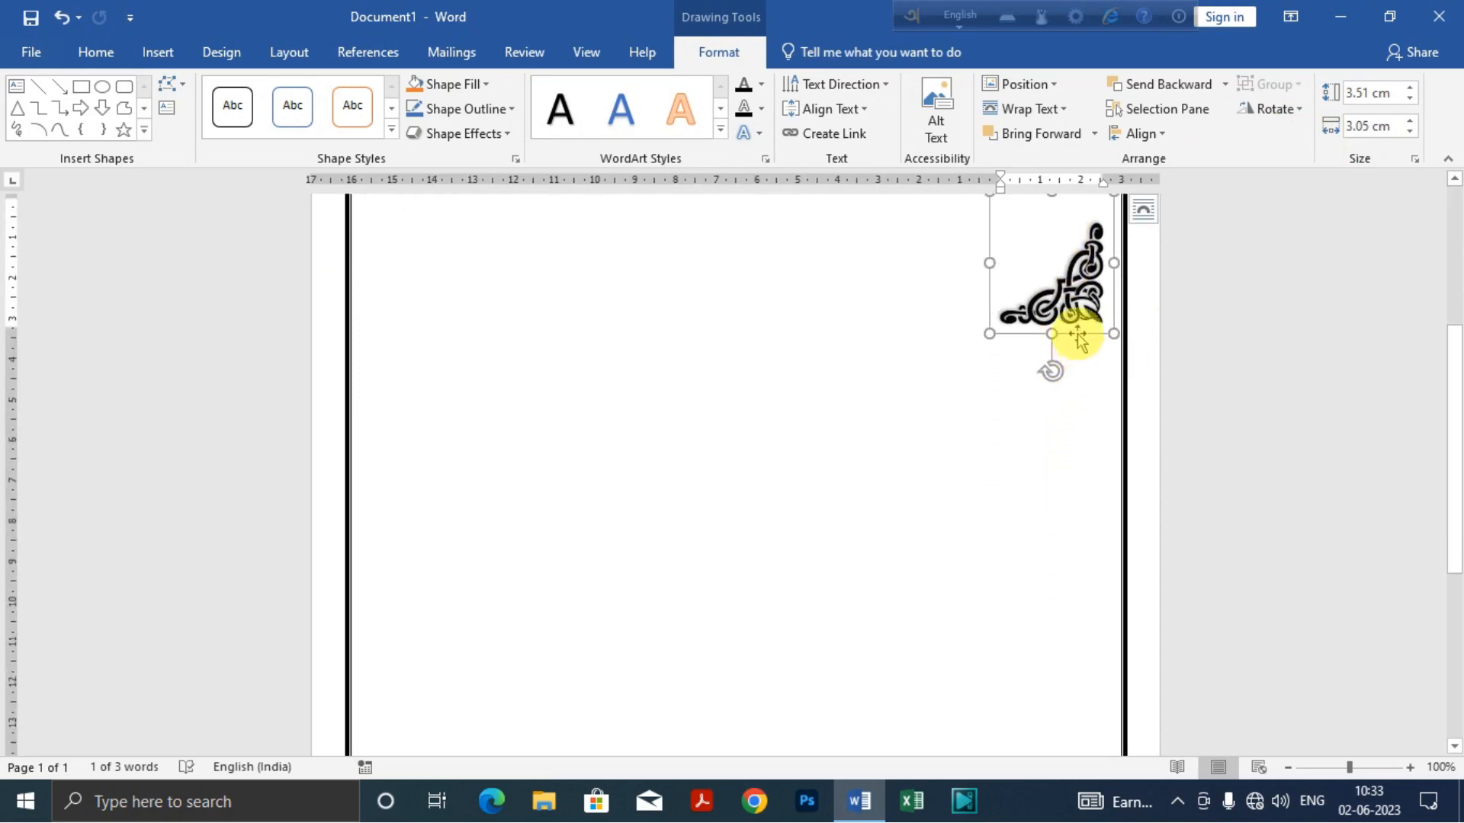
drag(1078, 339, 1078, 641)
scroll(1049, 457, down, 7)
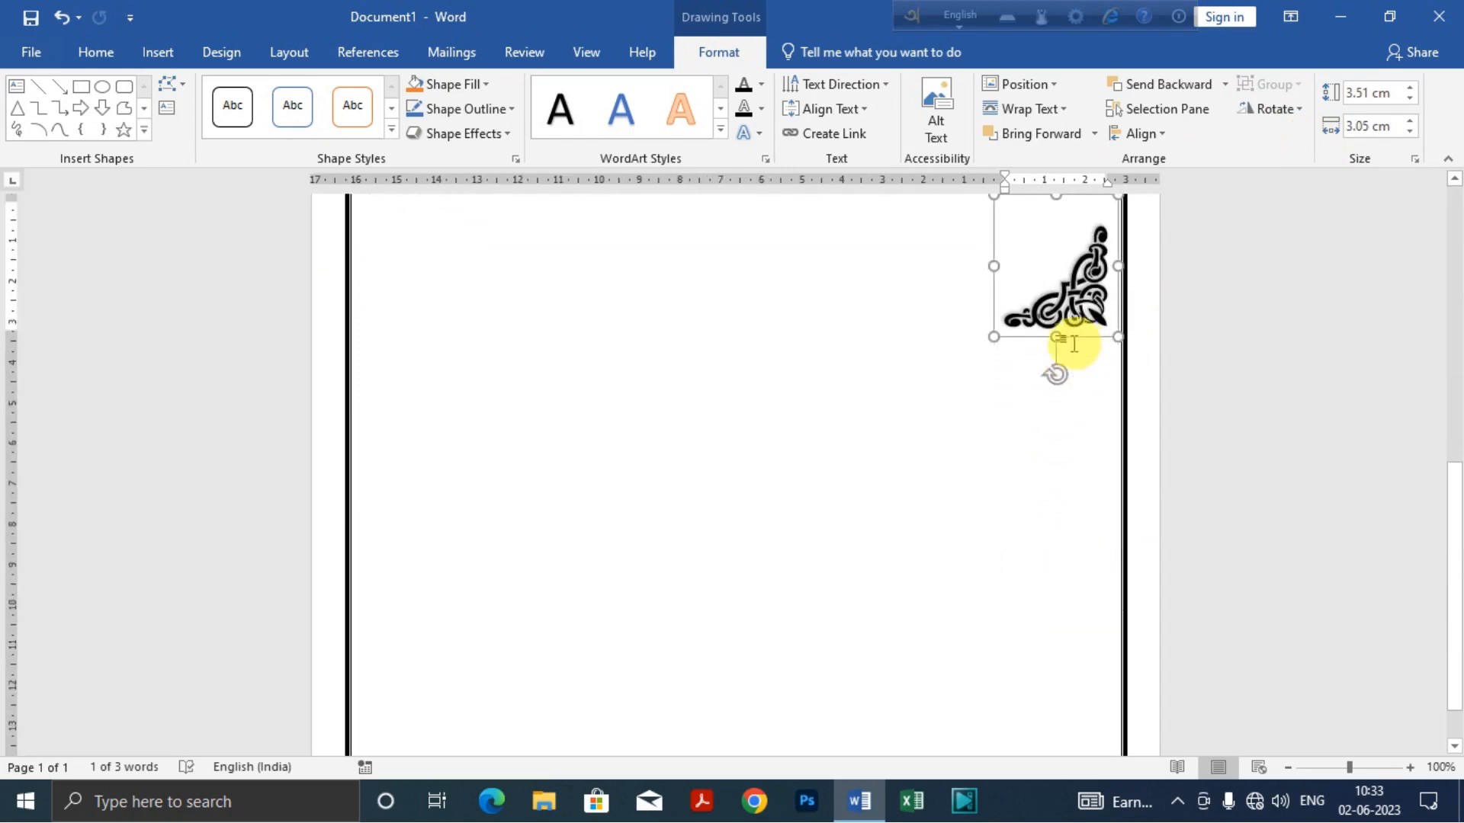
drag(1077, 343, 1072, 695)
scroll(1065, 490, down, 2)
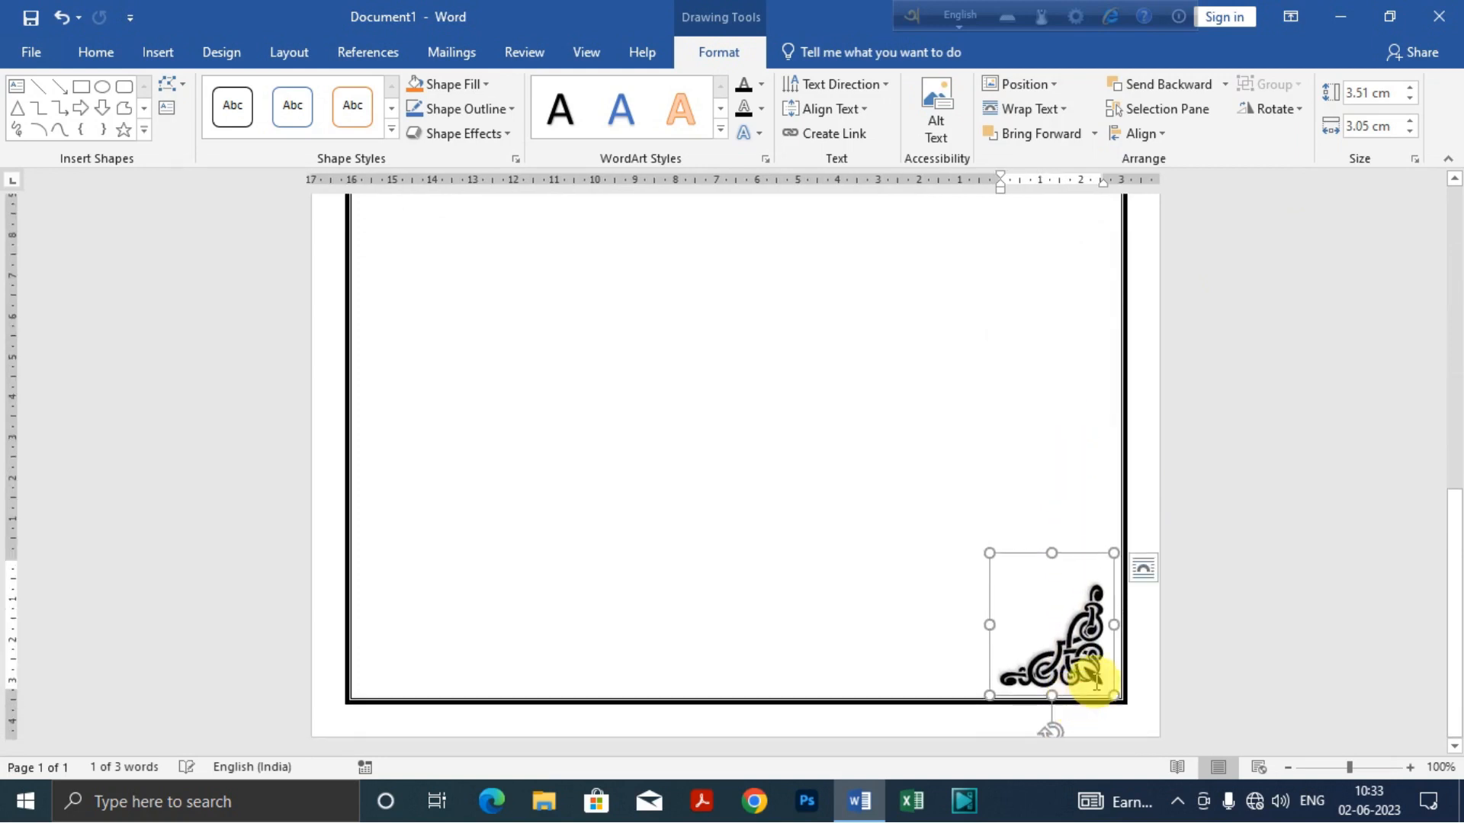
Step: Nudge the lower-right ornament right and down until it fits against the border lines, then deselect it
key(Right)
key(Right)
key(Right)
key(Right)
key(Right)
key(Right)
key(Right)
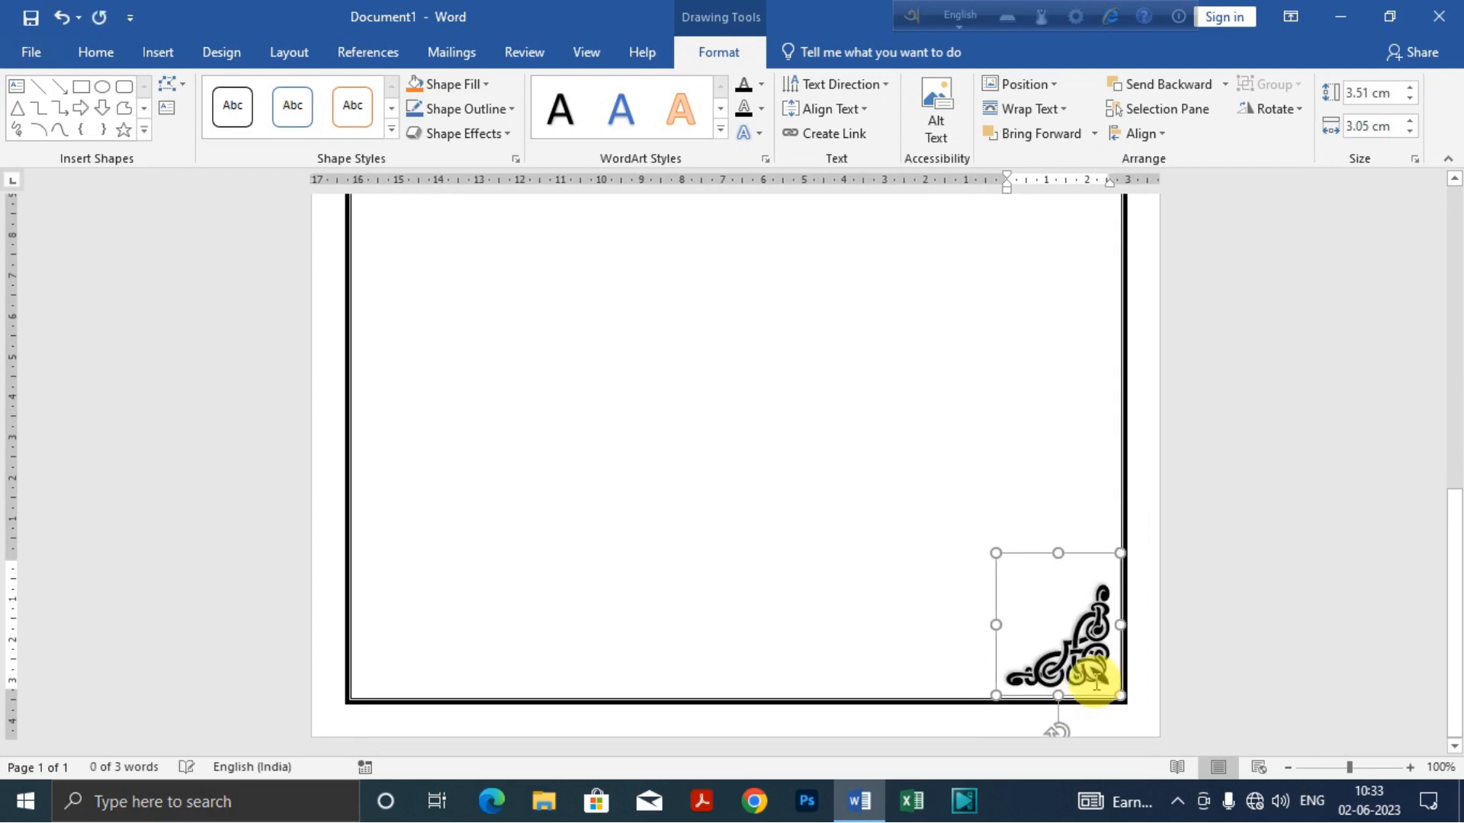
key(Down)
key(Down)
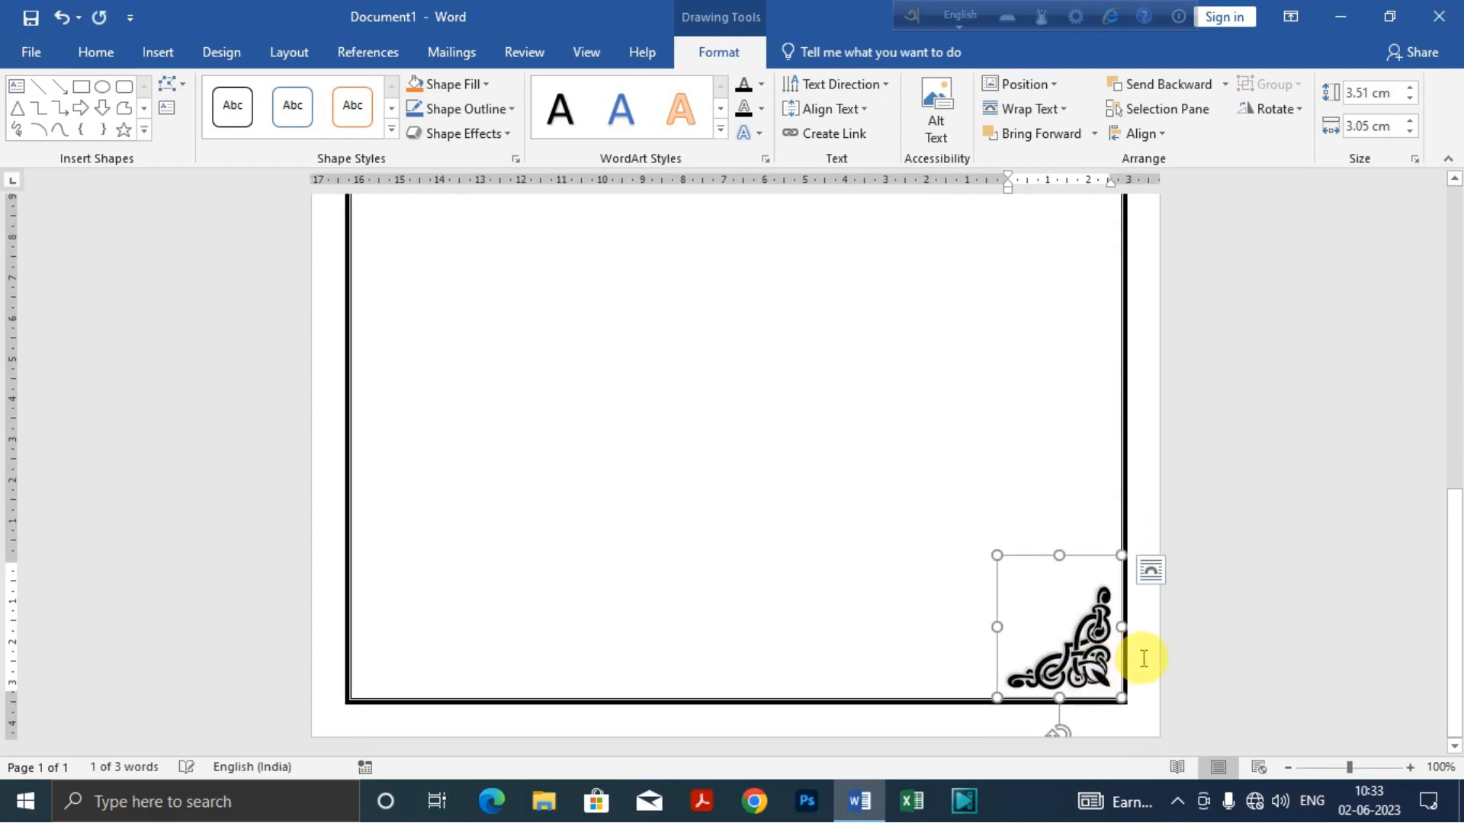
click(1058, 492)
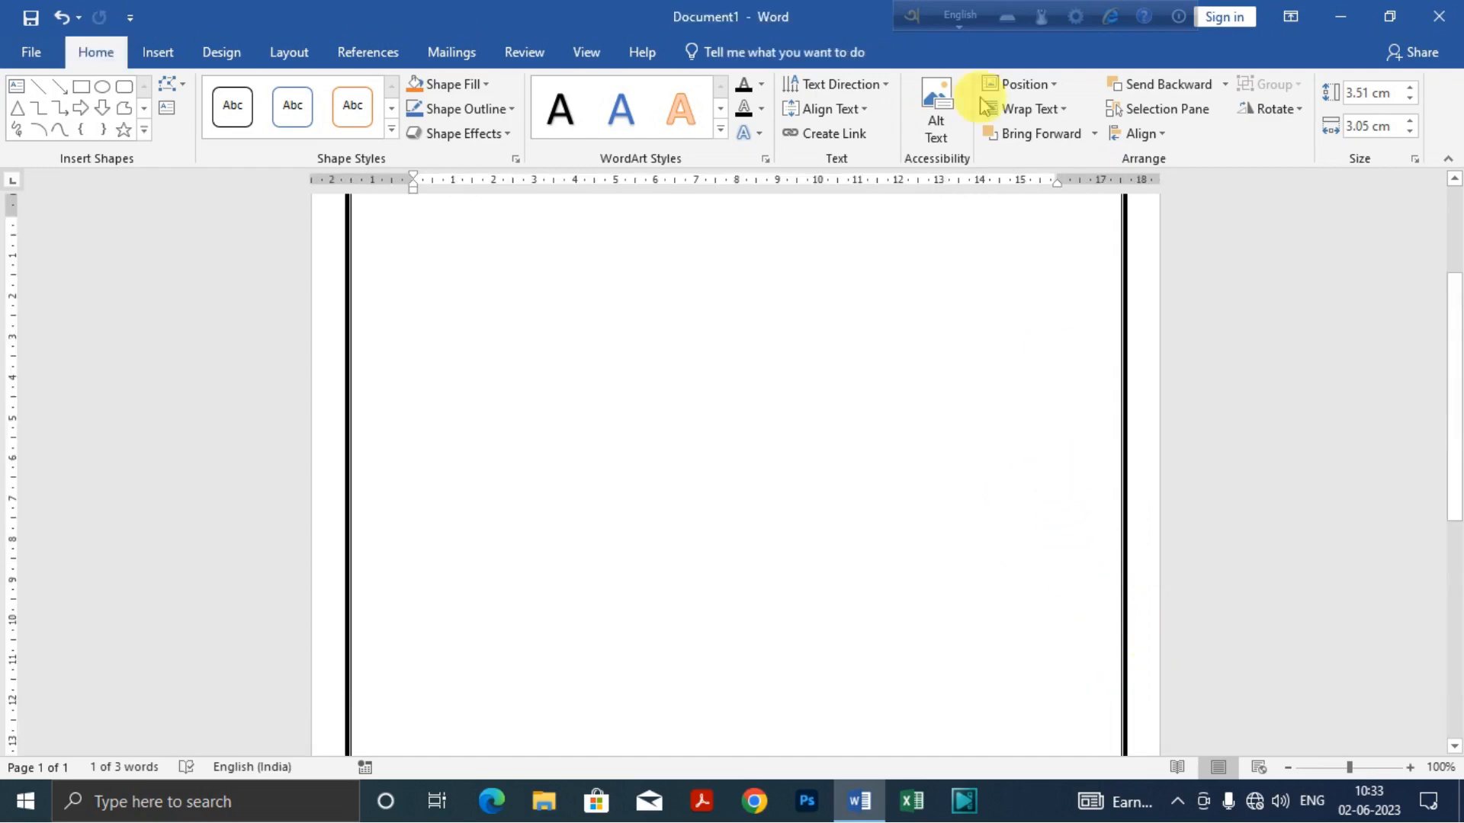
Step: Duplicate the lower-right corner ornament and rotate the copy right 90°
scroll(818, 398, down, 5)
scroll(972, 474, down, 5)
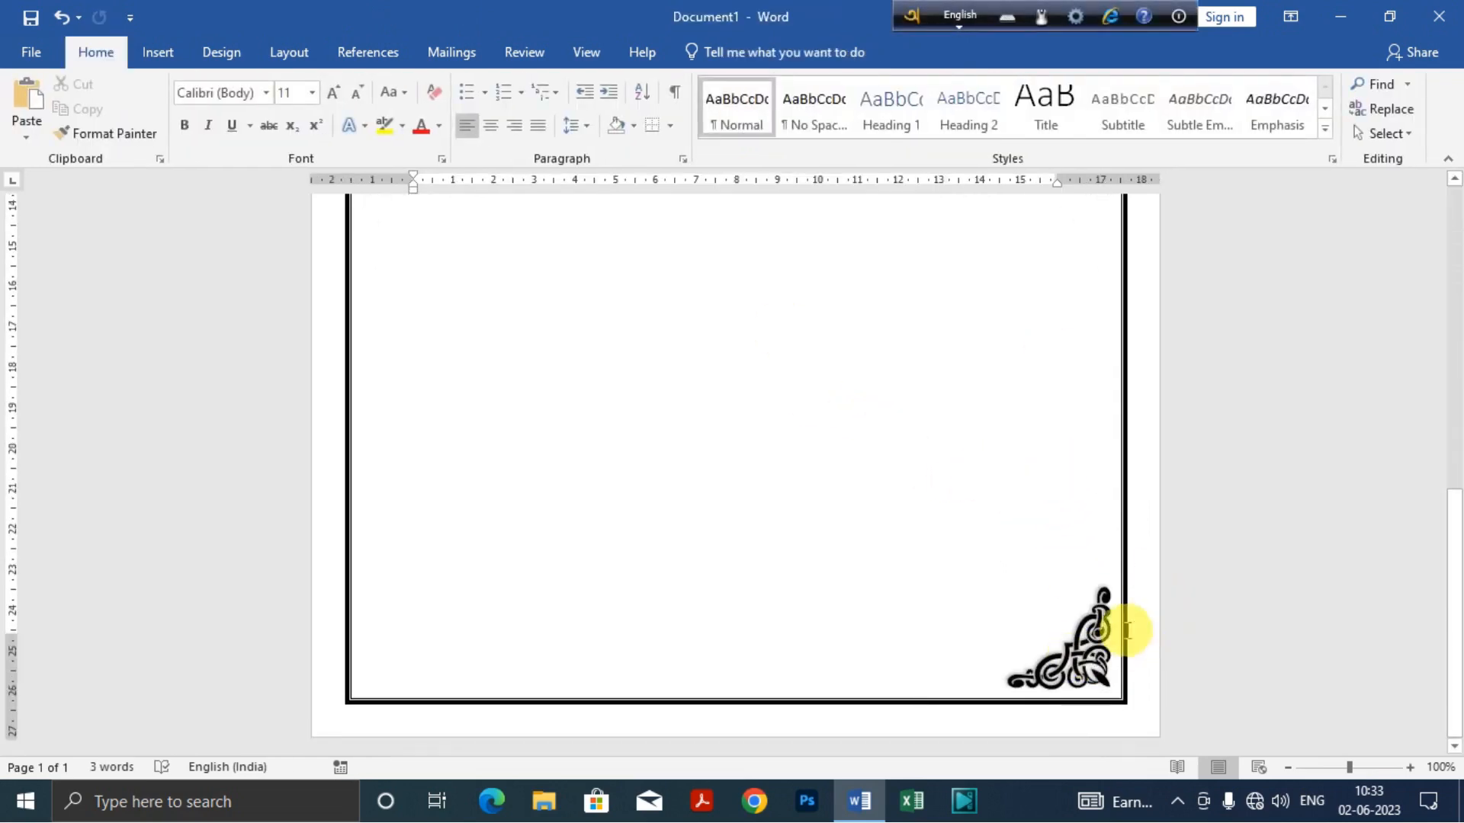
click(1095, 633)
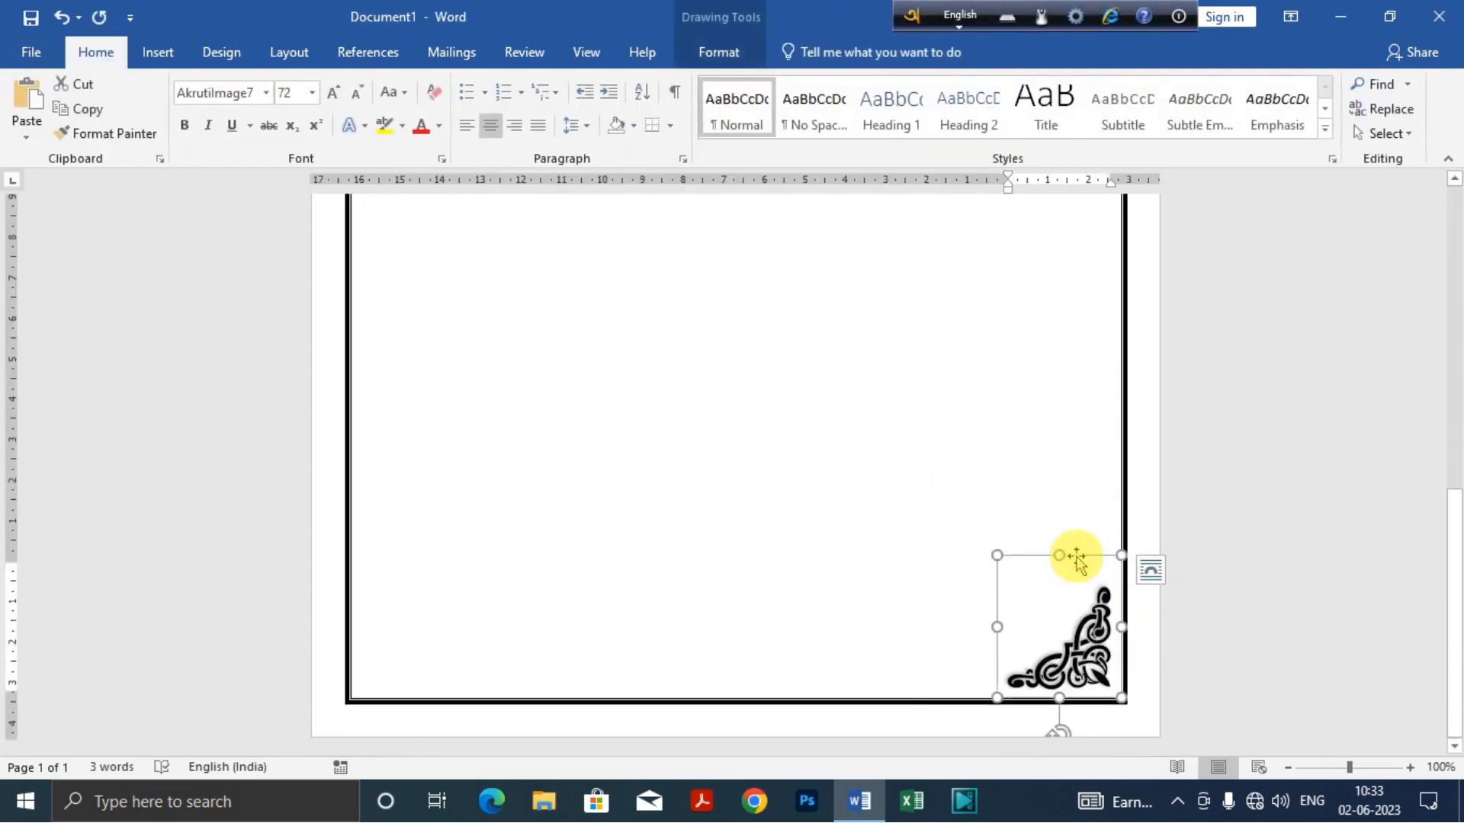
key(ctrl+v)
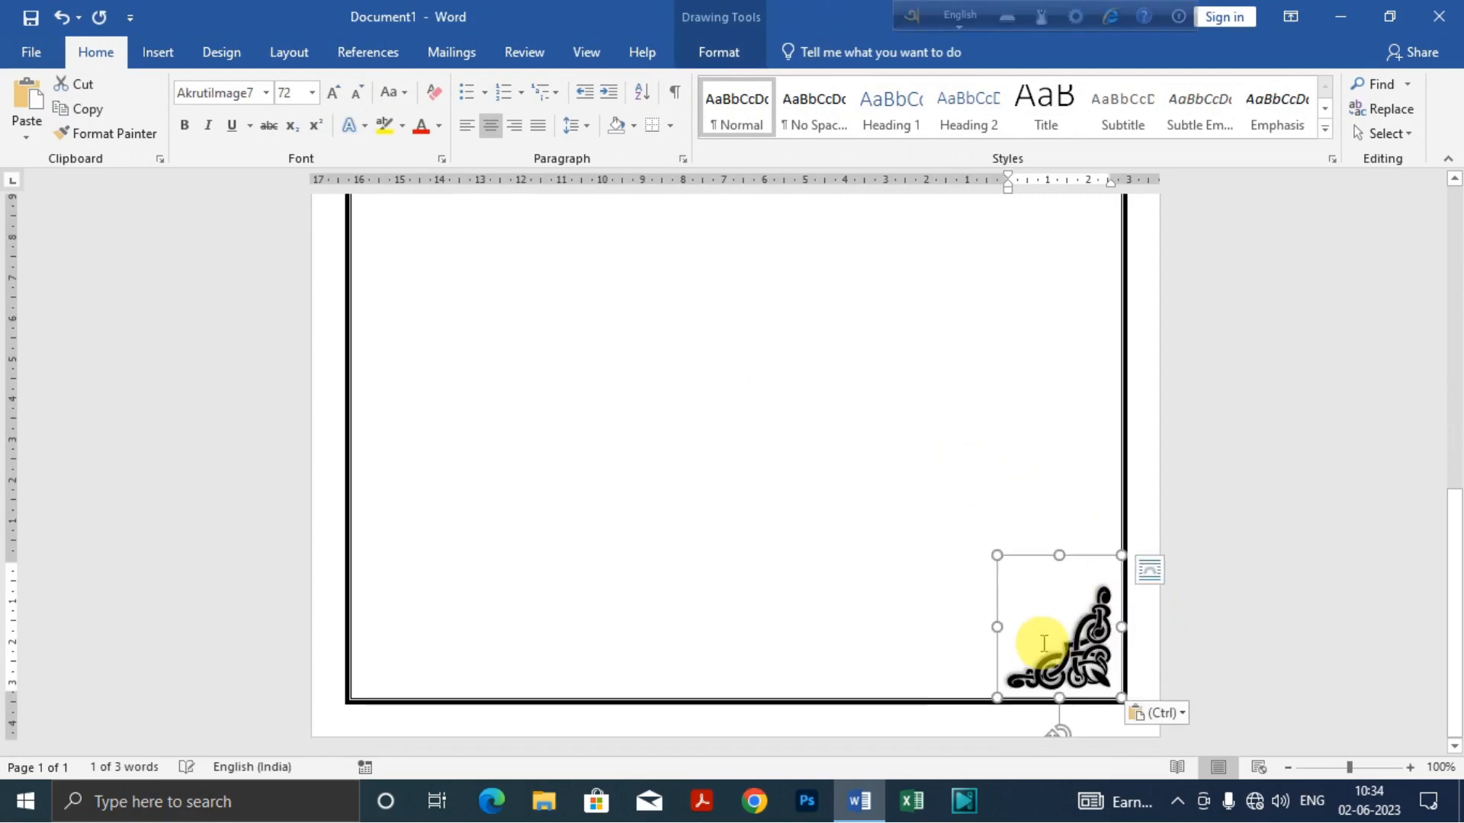
click(709, 53)
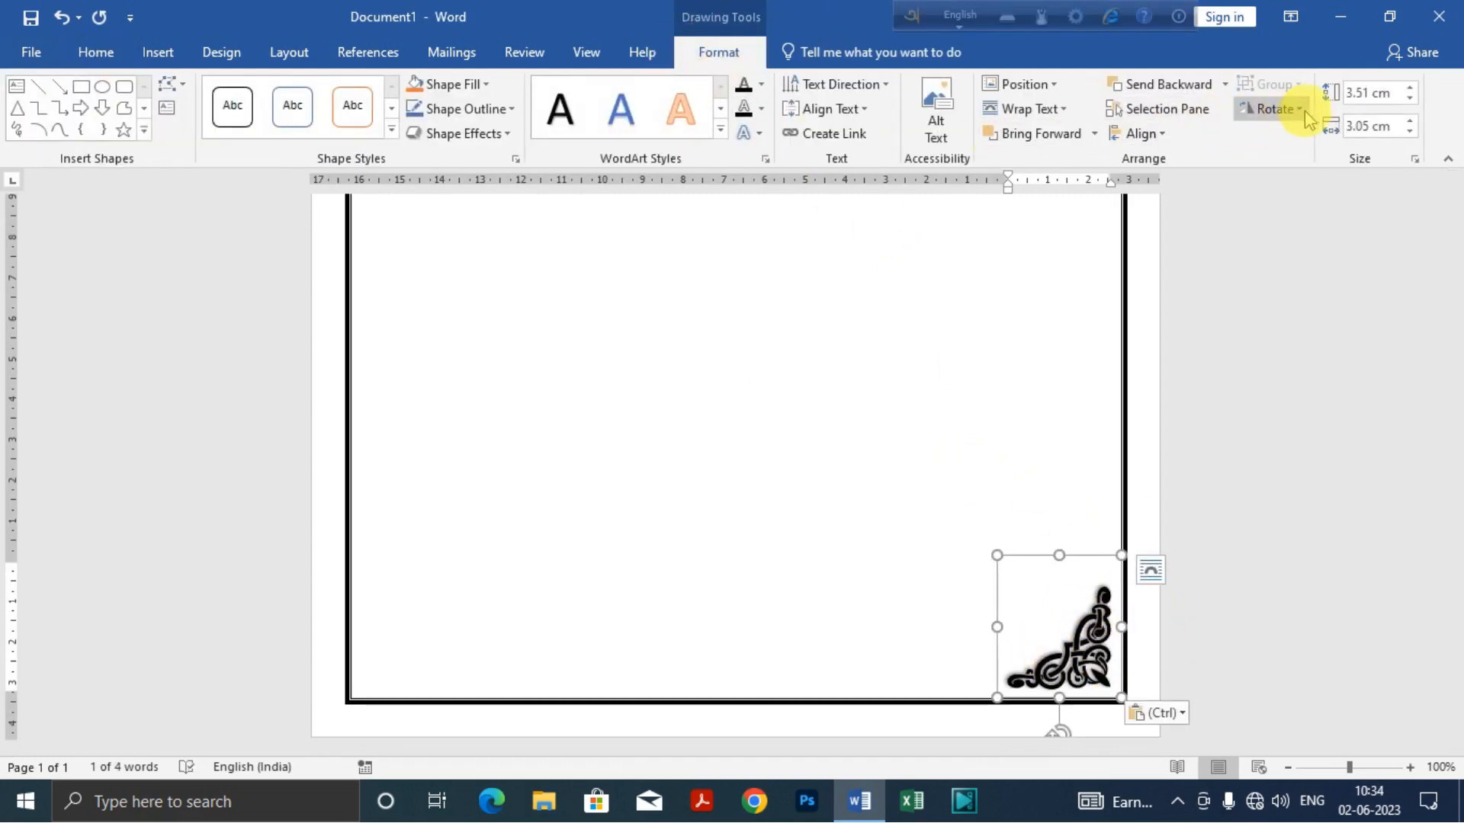
click(1300, 111)
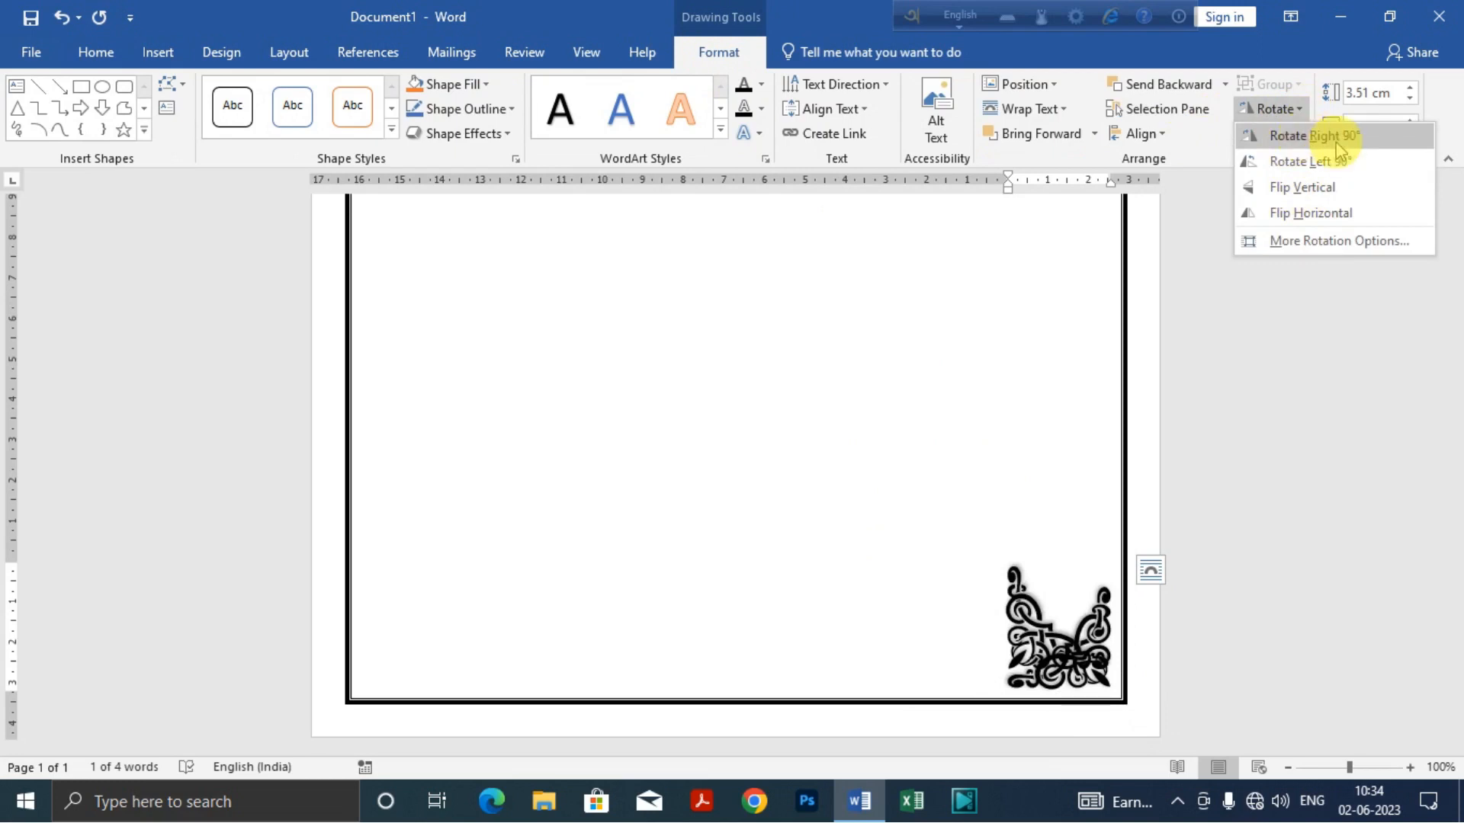
click(1300, 138)
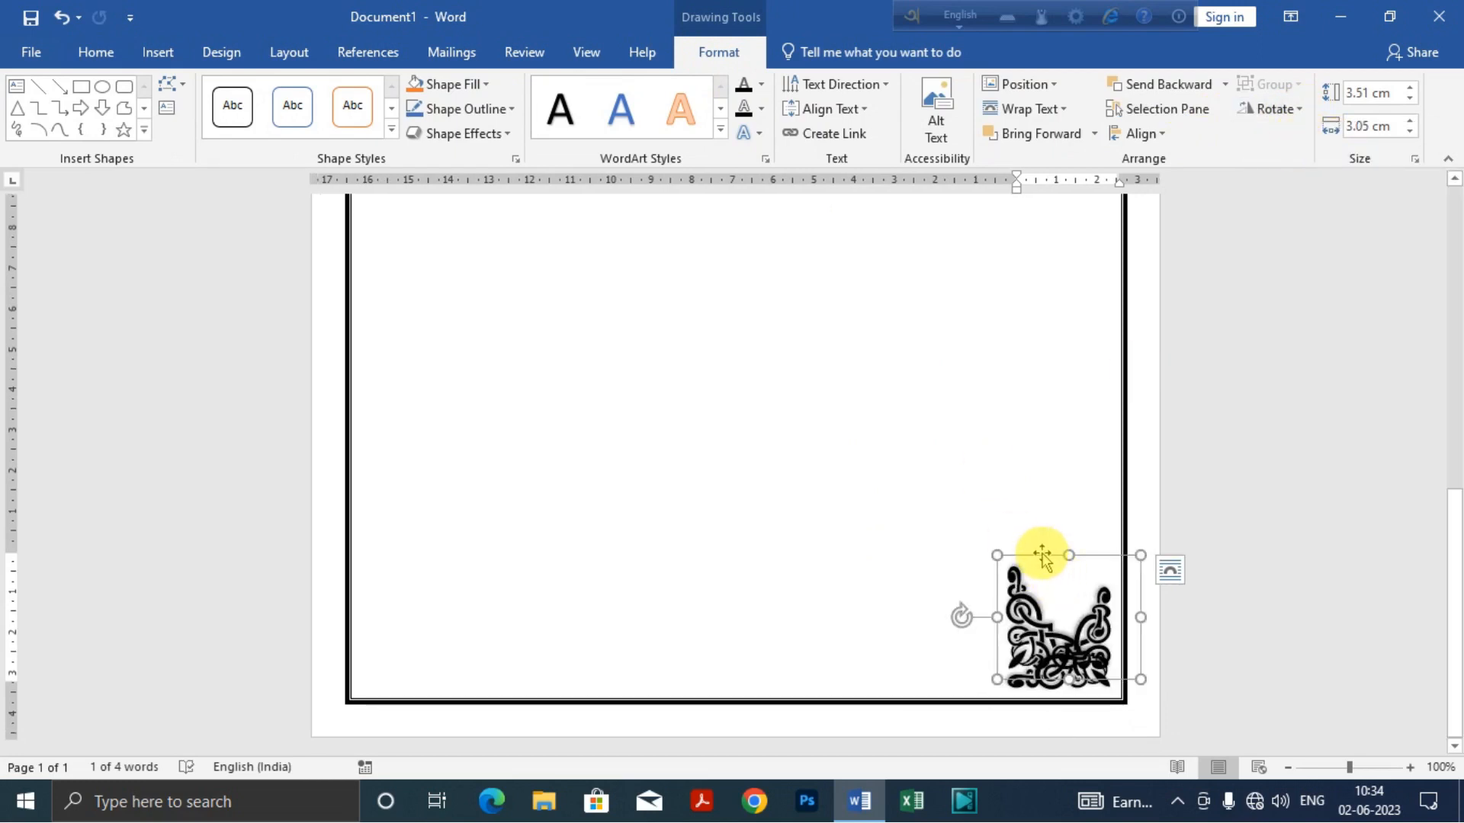
Step: Move the rotated copy into the border's lower-left corner, deselect it, and check the ornaments in all four corners
drag(1041, 555, 392, 572)
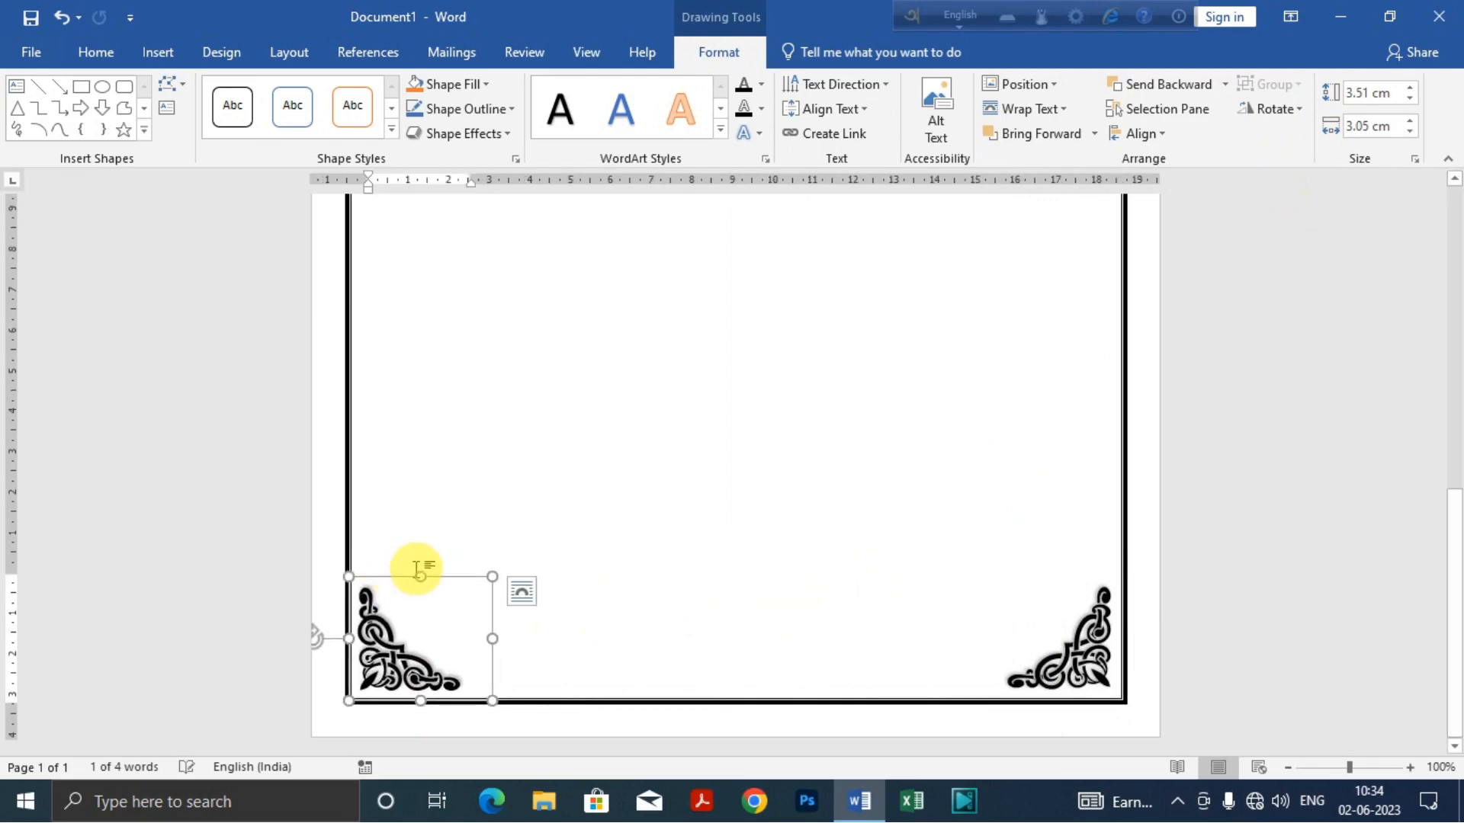
click(631, 575)
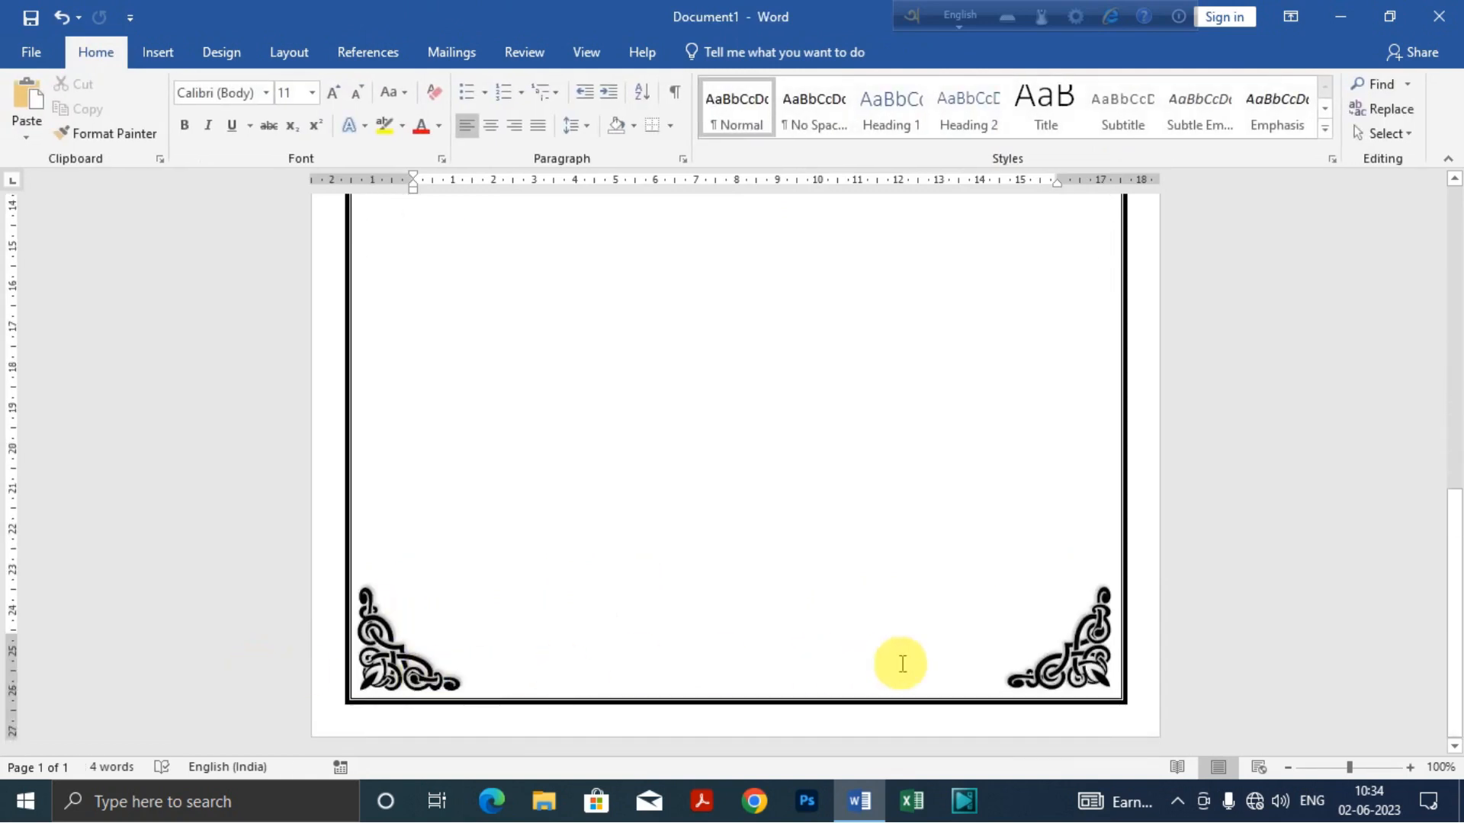
scroll(405, 595, up, 10)
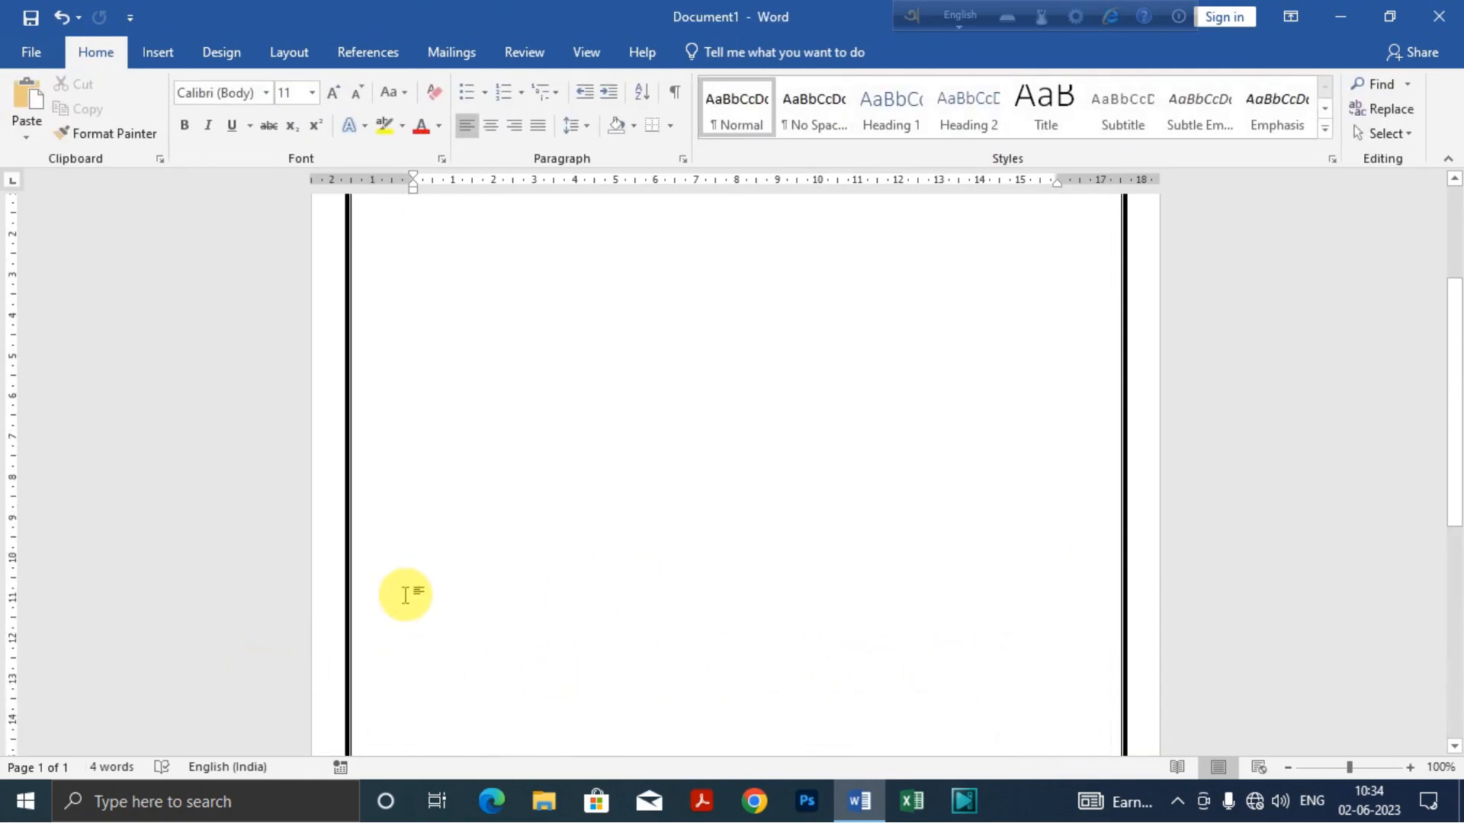
scroll(468, 435, up, 3)
scroll(1124, 588, down, 10)
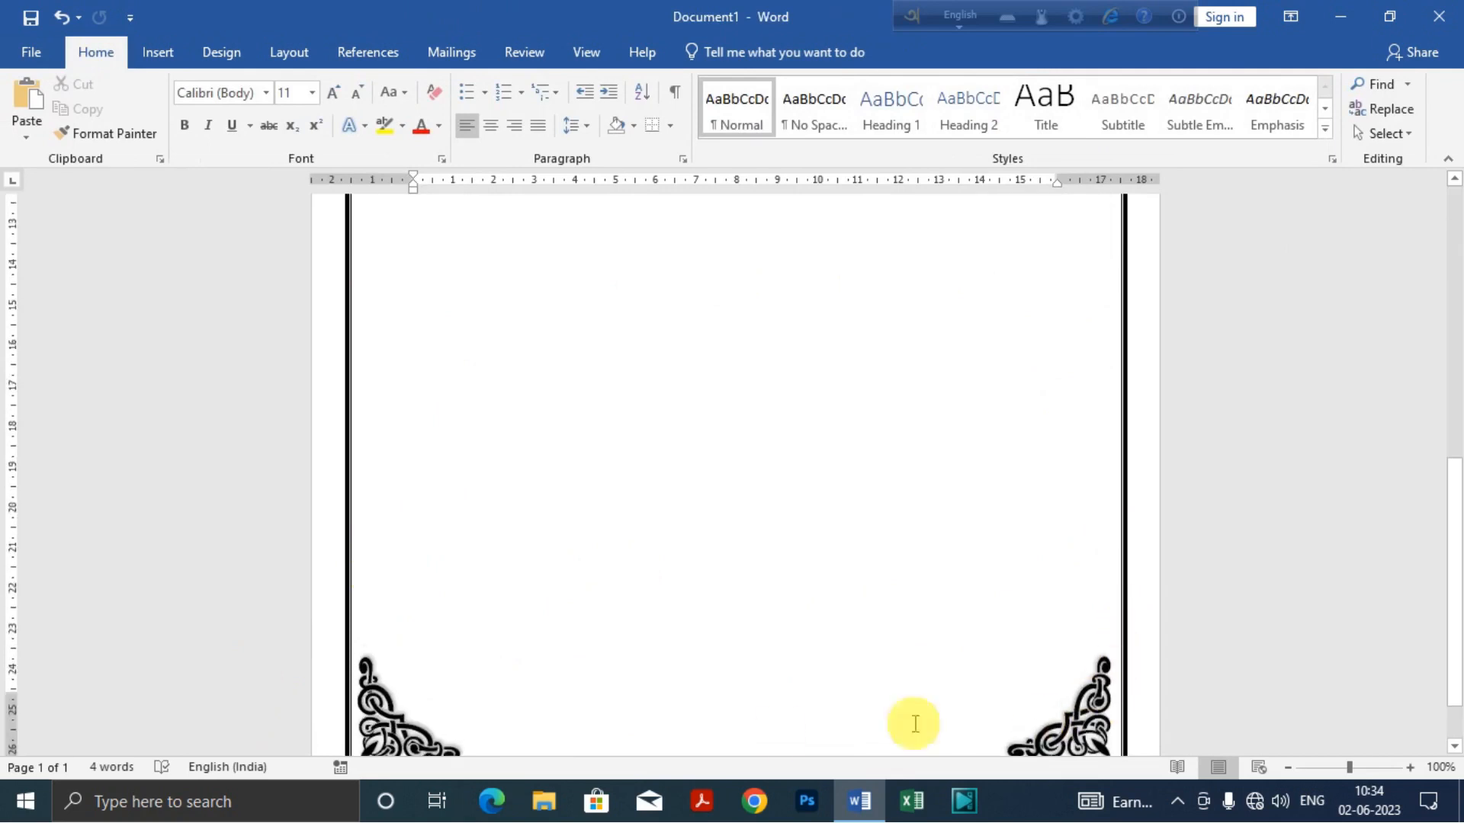
scroll(958, 621, up, 12)
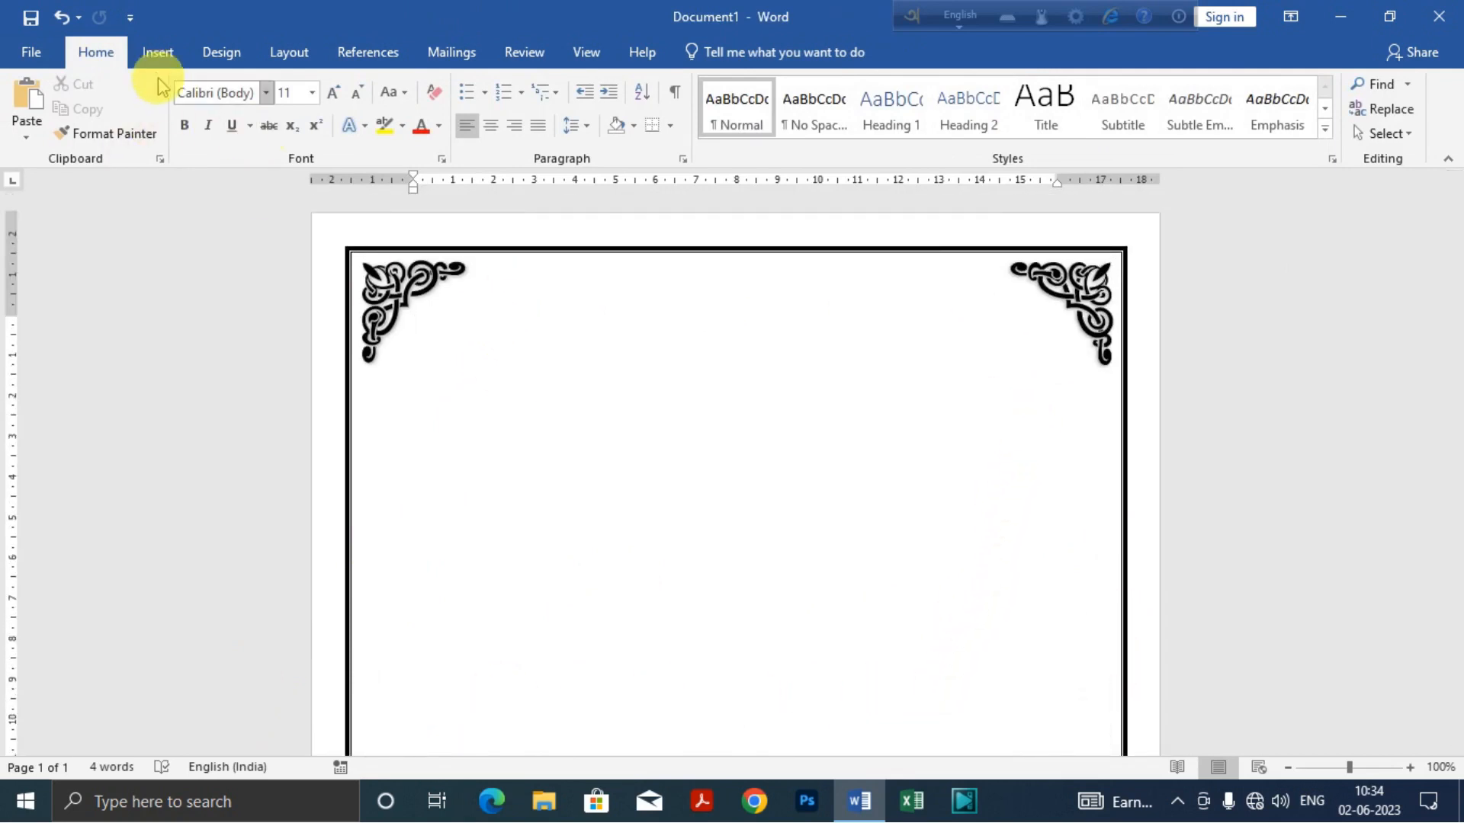
Step: Draw a straight horizontal line about 13.2 cm long between the two upper corner ornaments
click(158, 53)
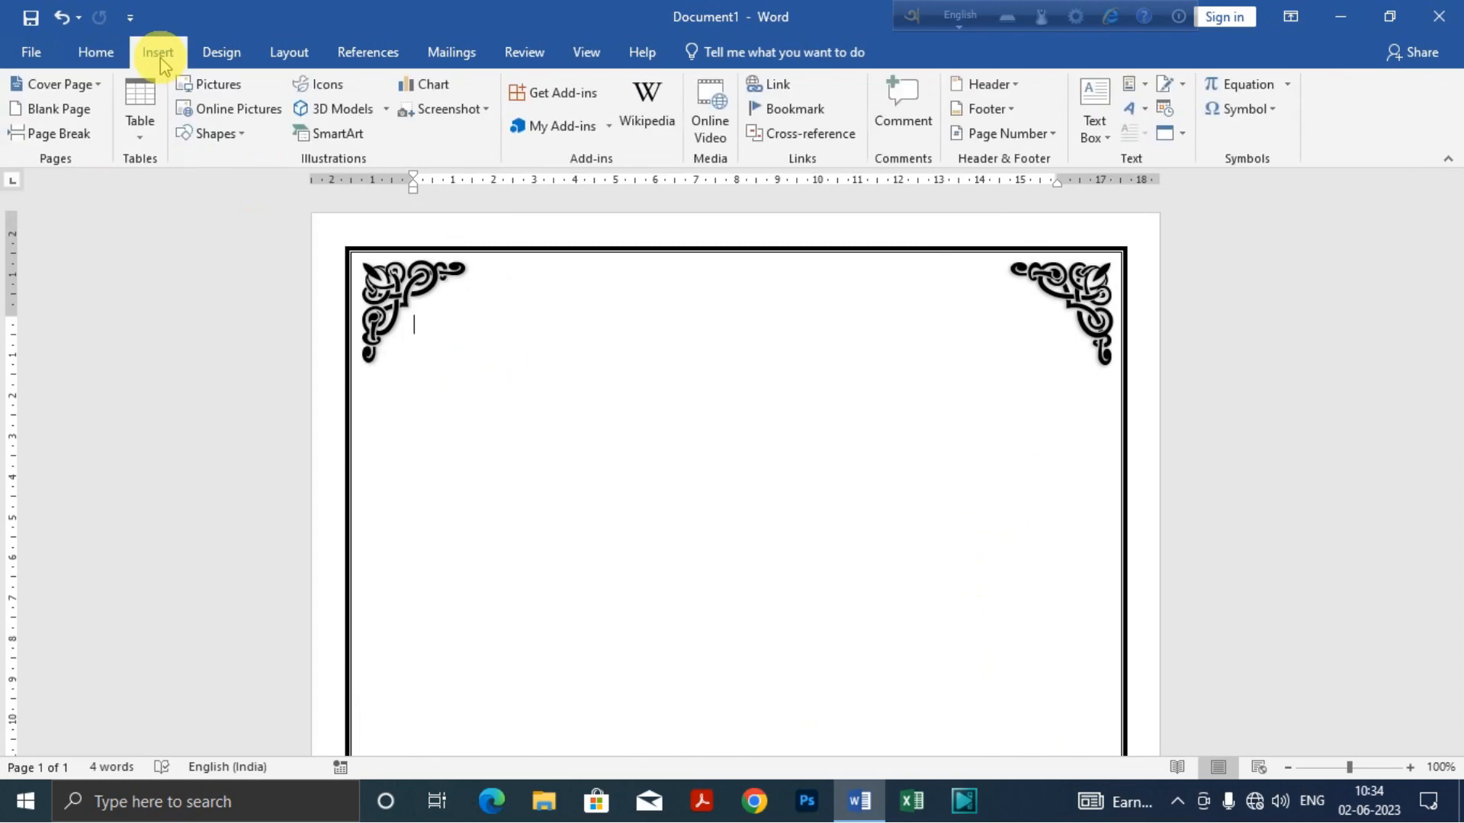
click(244, 136)
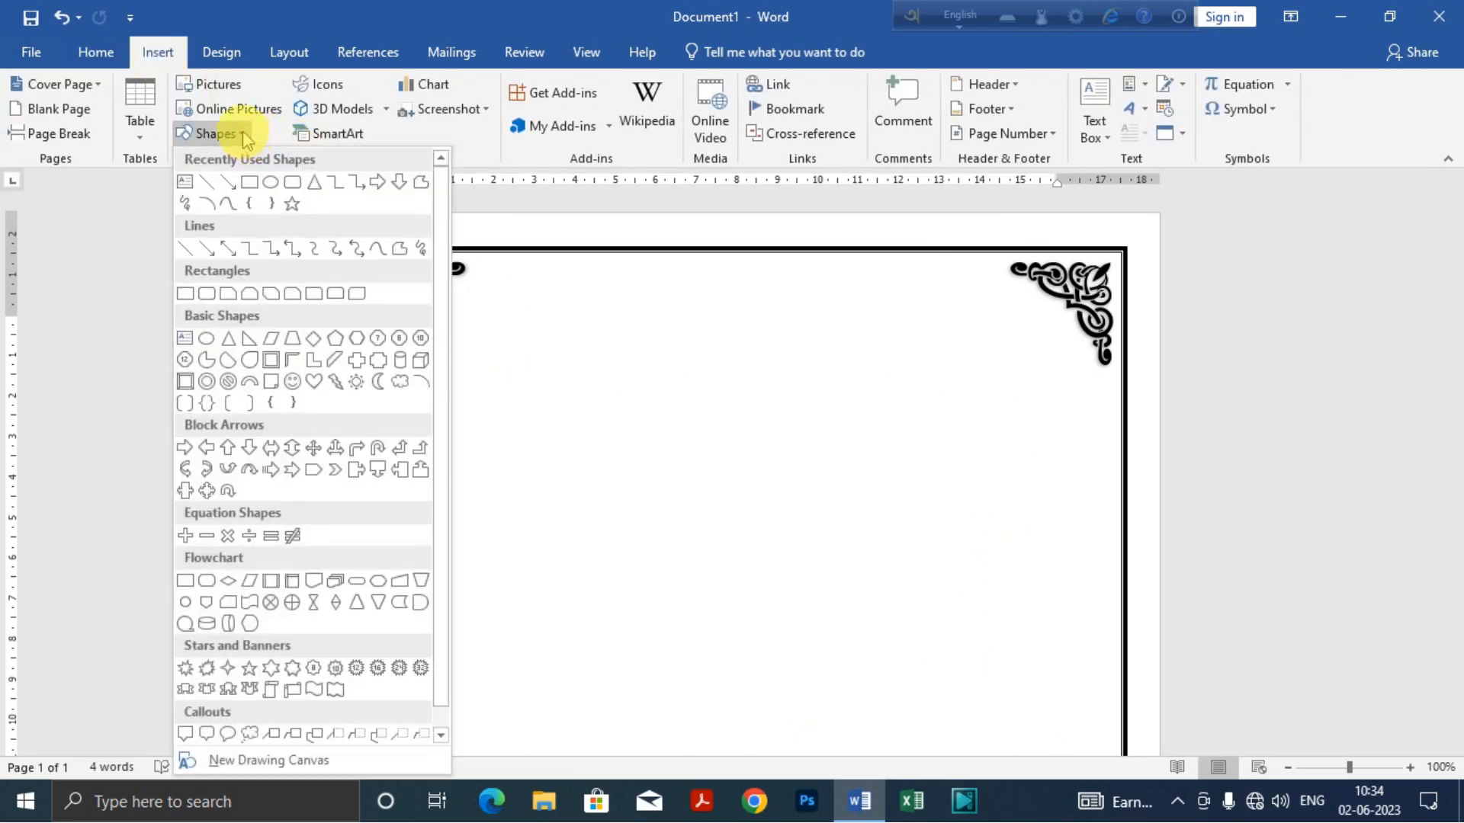
click(208, 189)
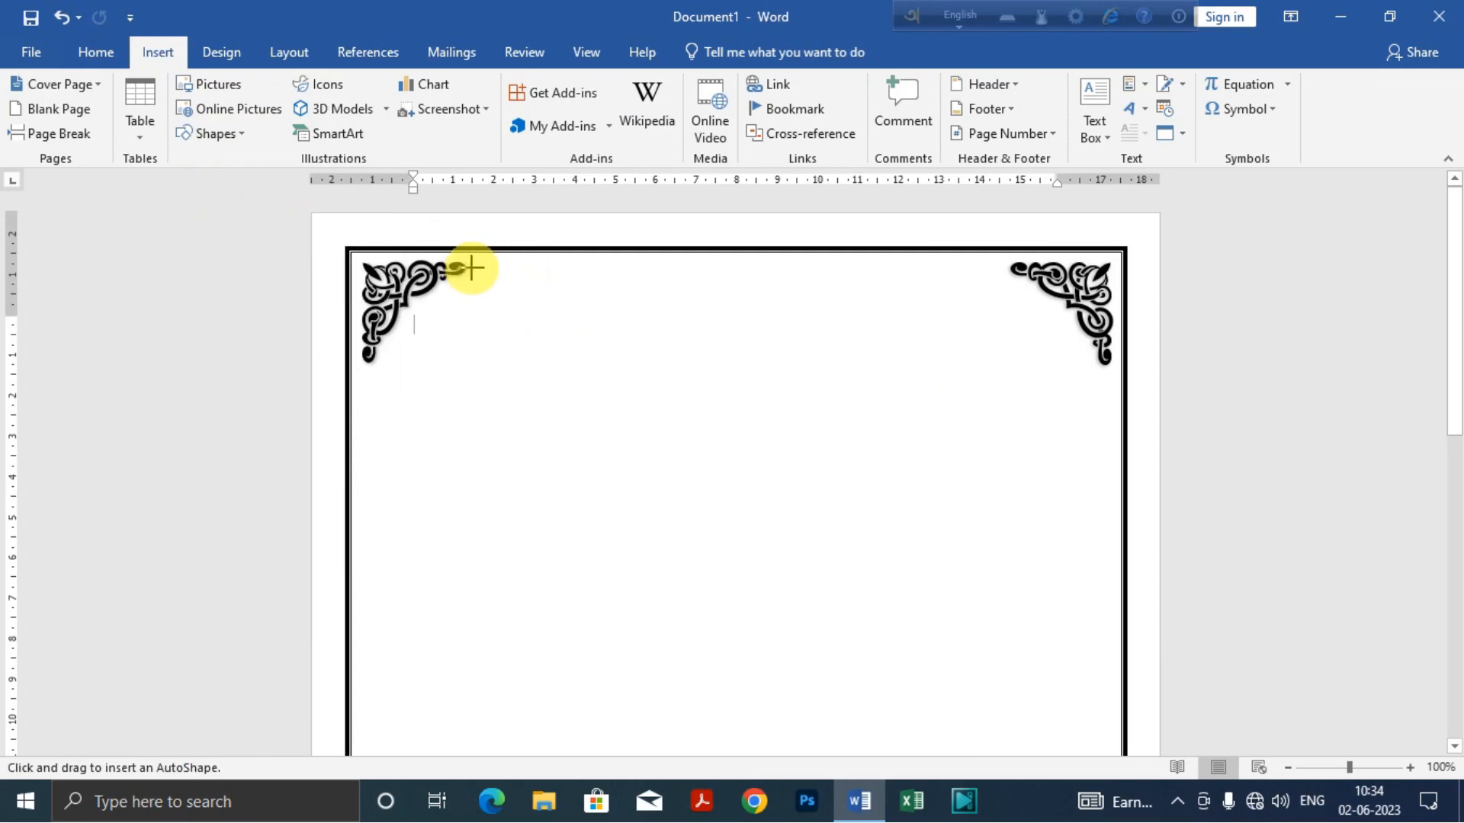
drag(471, 268, 1007, 269)
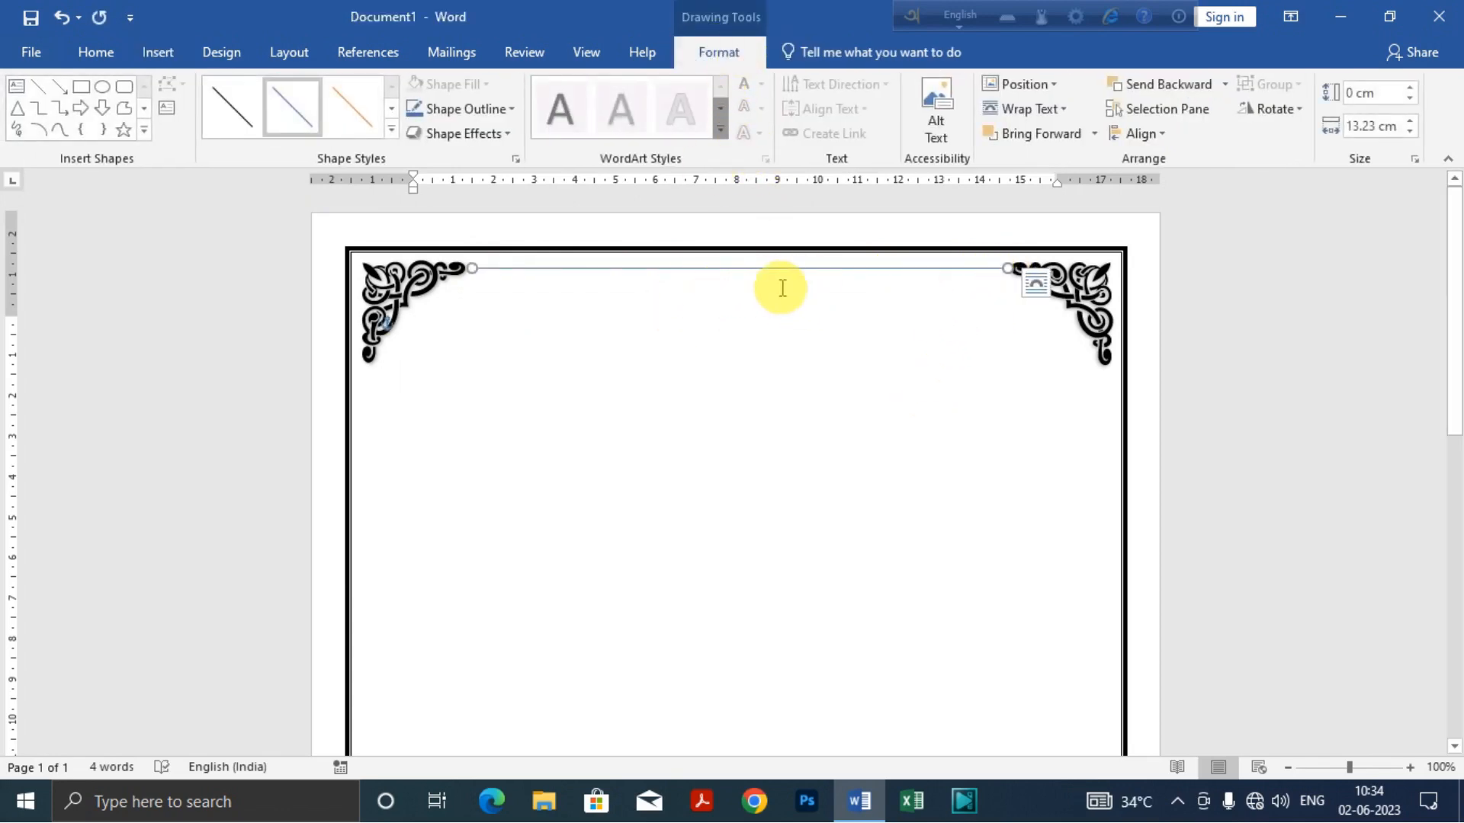
Step: Set the line's outline weight to 3 pt and its colour to black, then deselect it
click(514, 111)
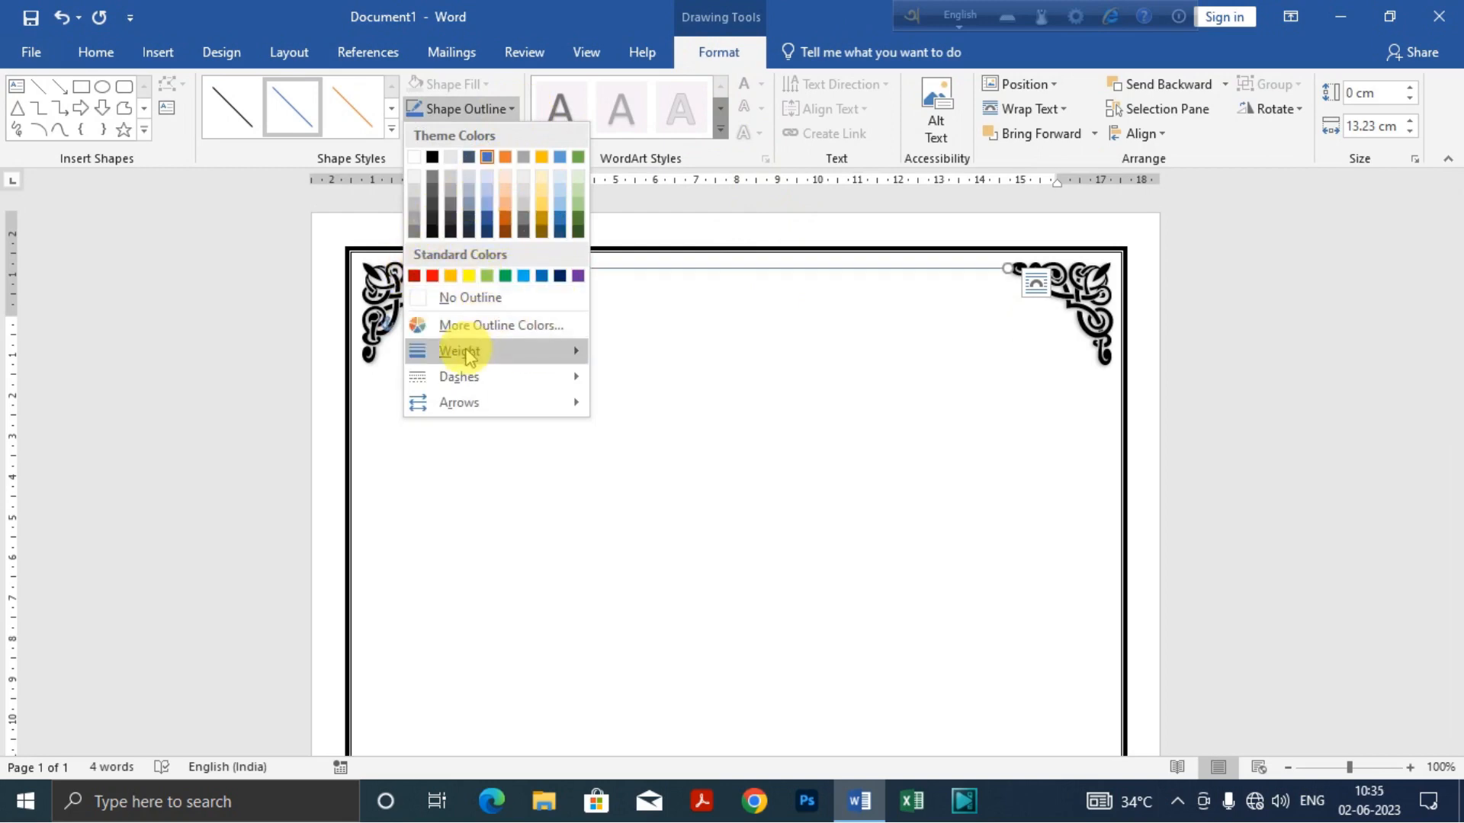
mouse_move(460, 350)
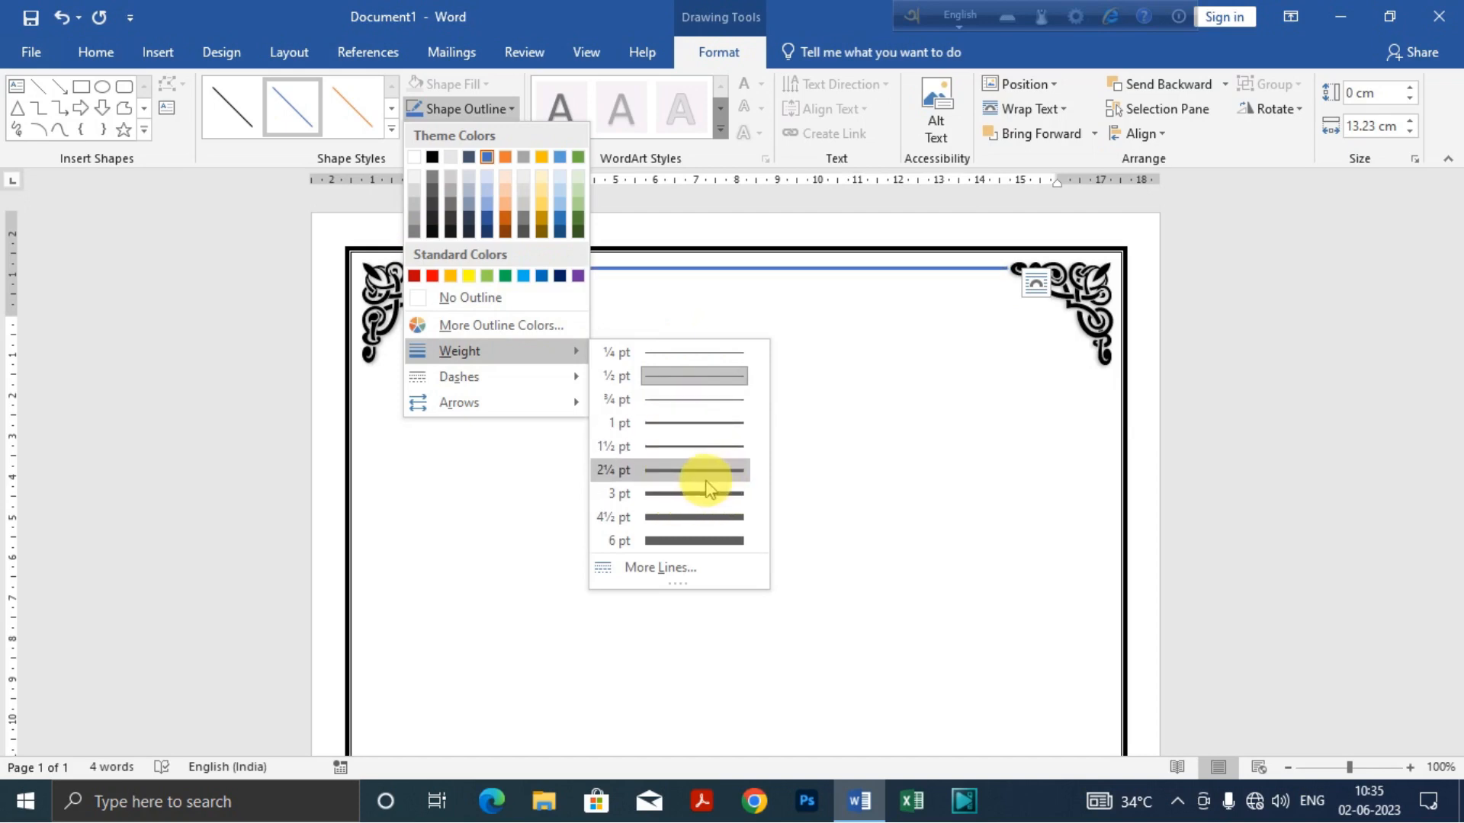
click(650, 493)
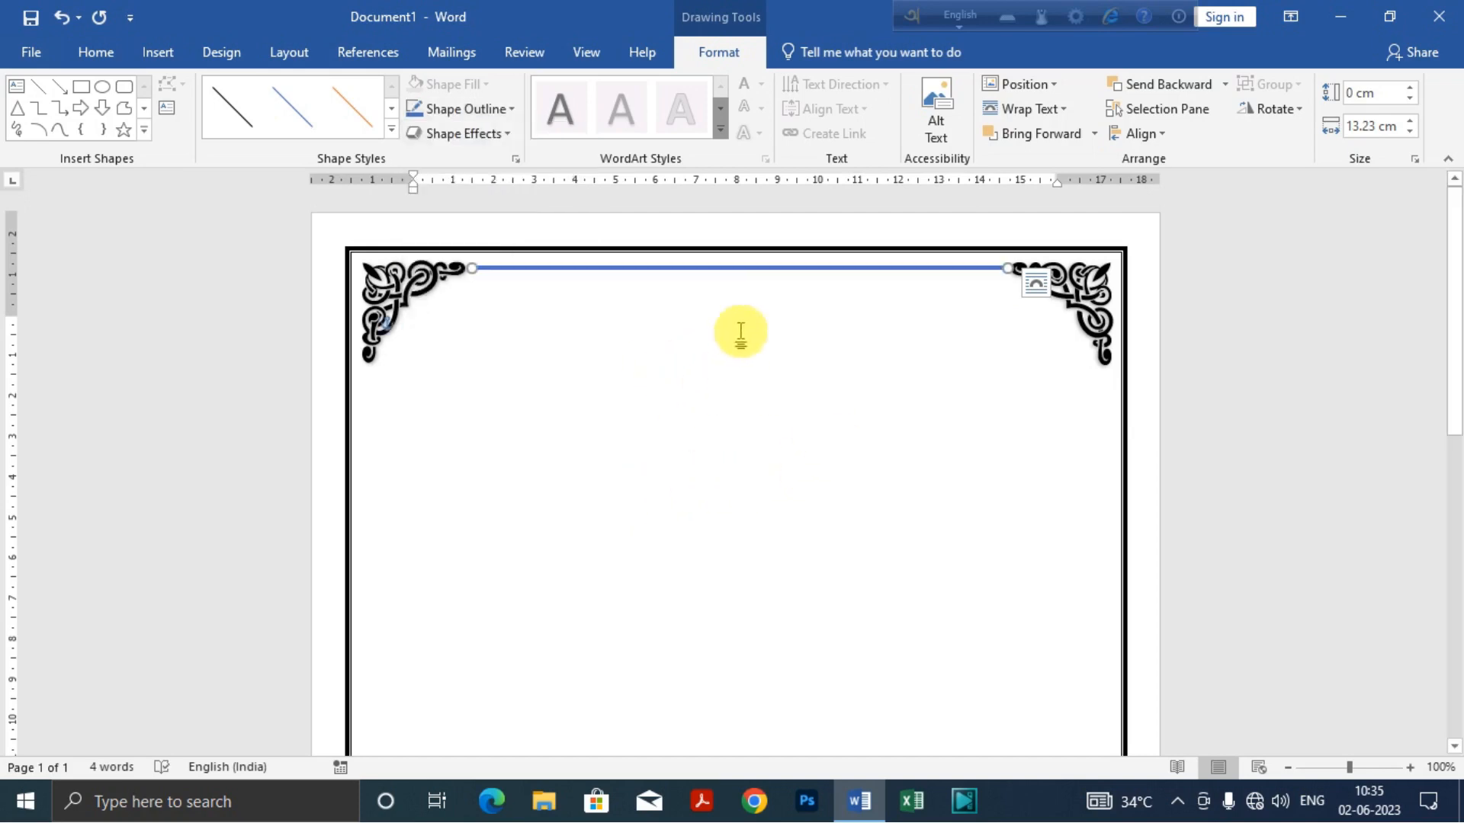
click(514, 139)
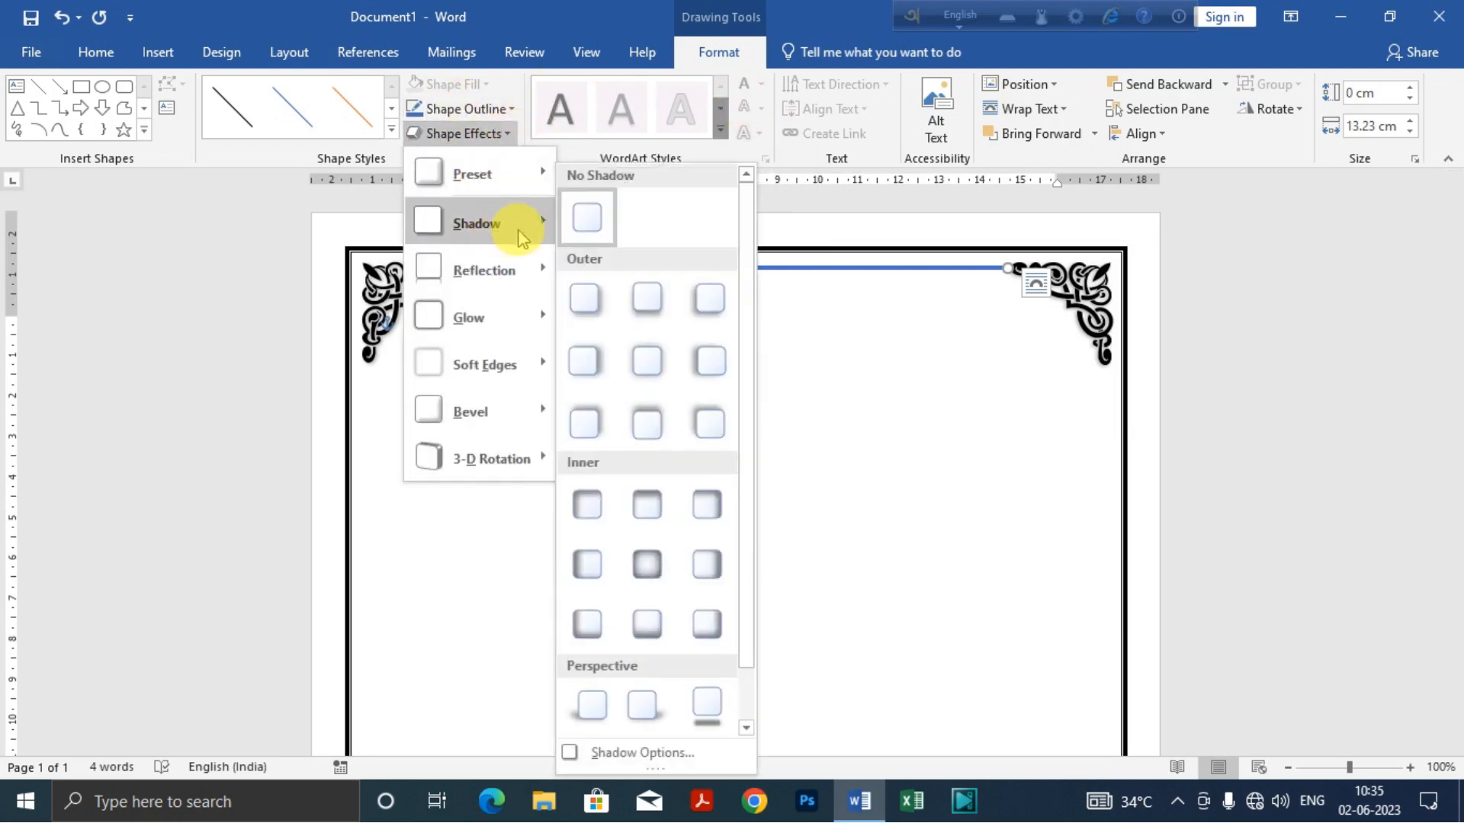
click(509, 131)
click(514, 115)
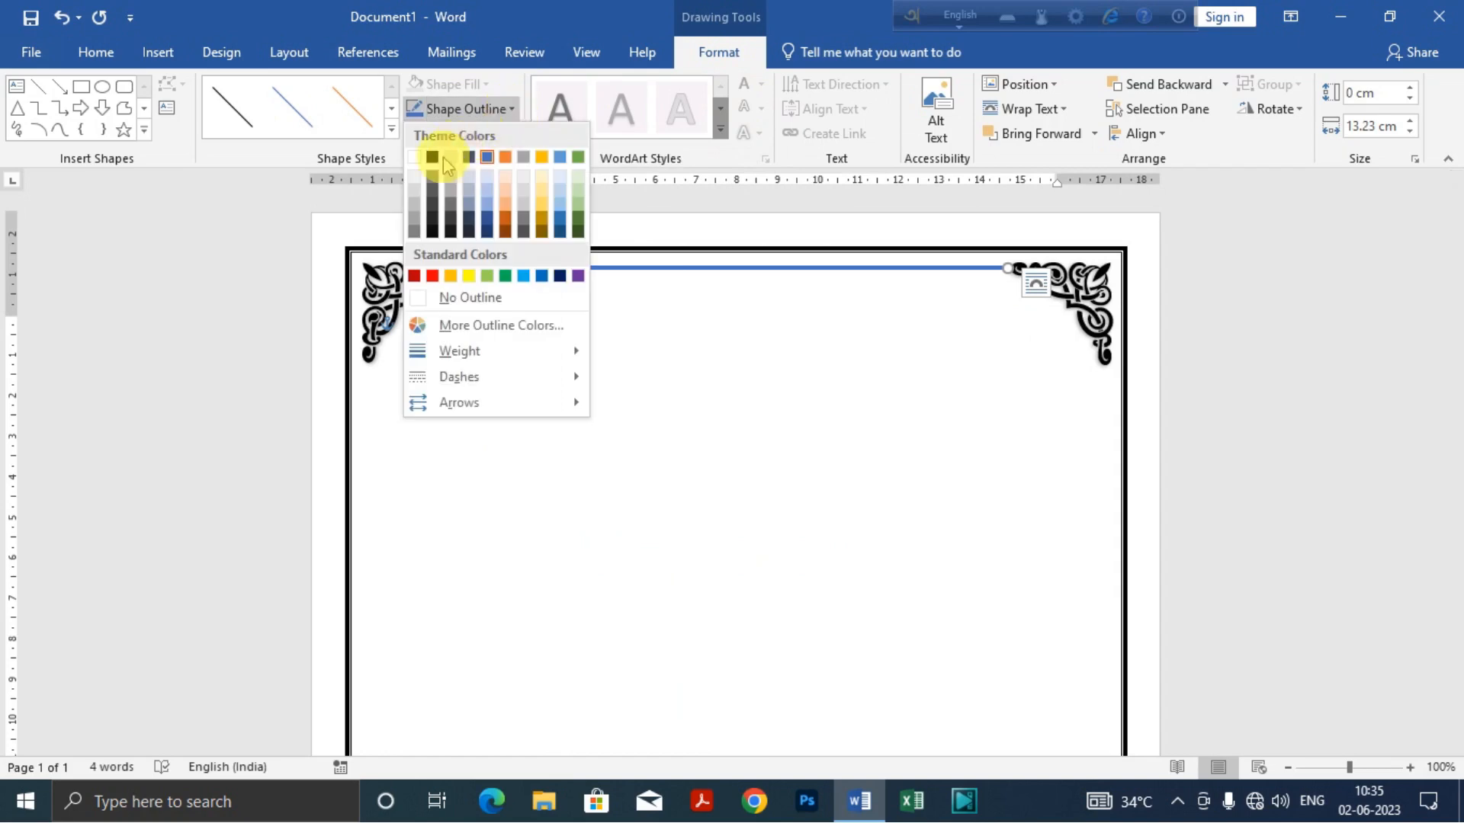
click(441, 166)
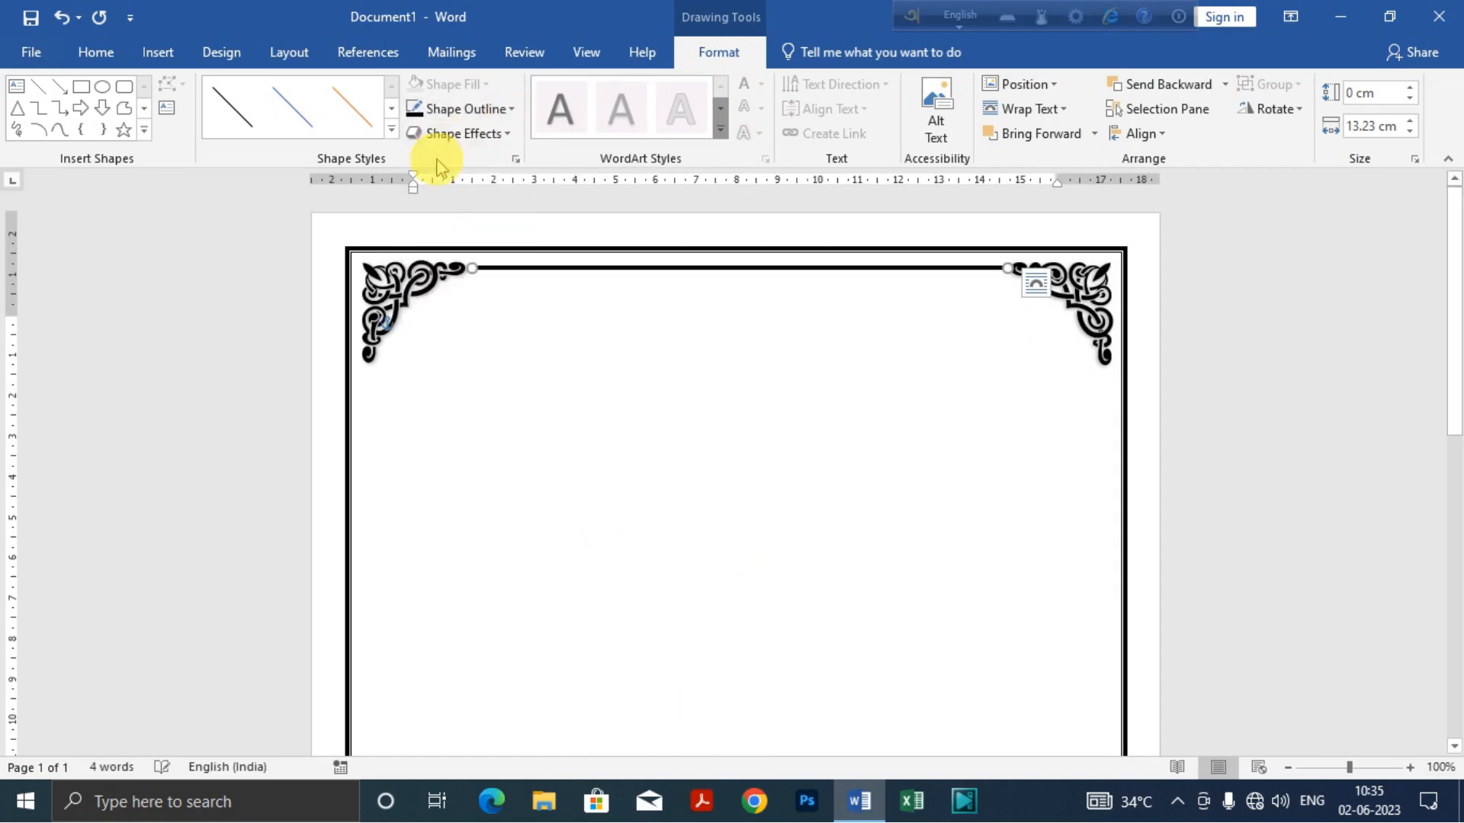
click(690, 329)
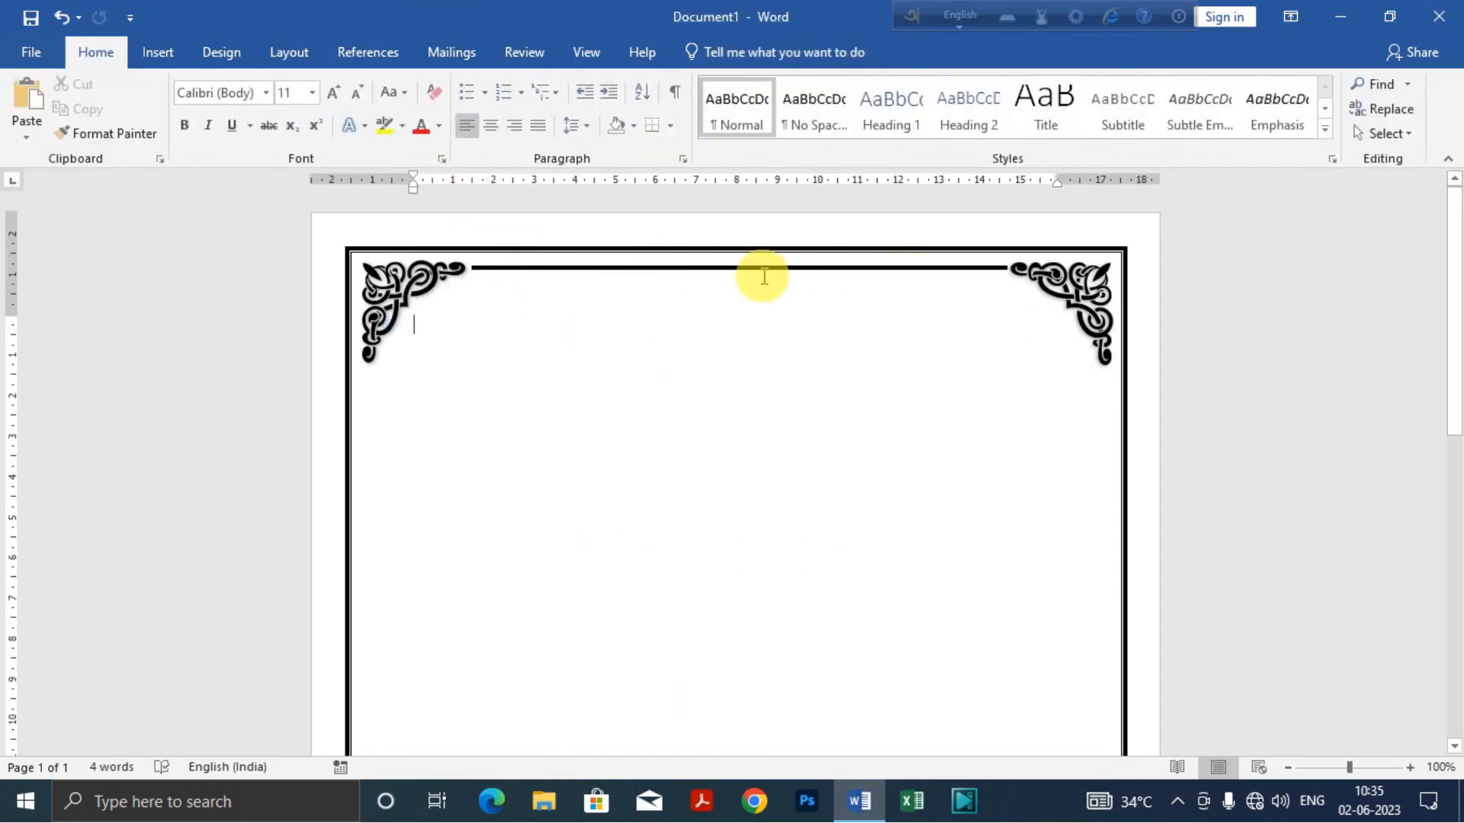
Step: Duplicate the upper horizontal line and move the copy down the page between the two lower corner ornaments
click(740, 269)
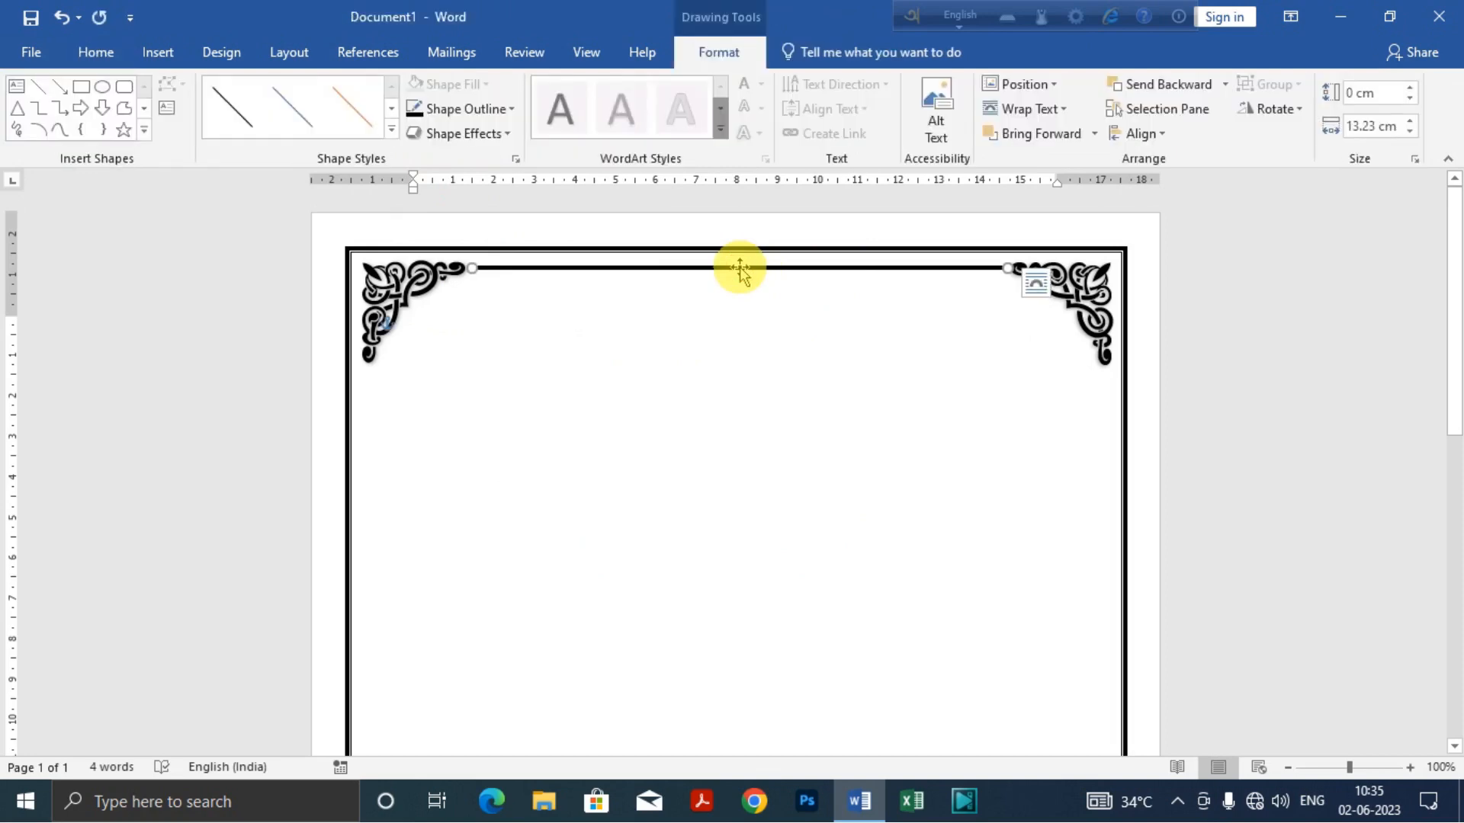
key(ctrl+d)
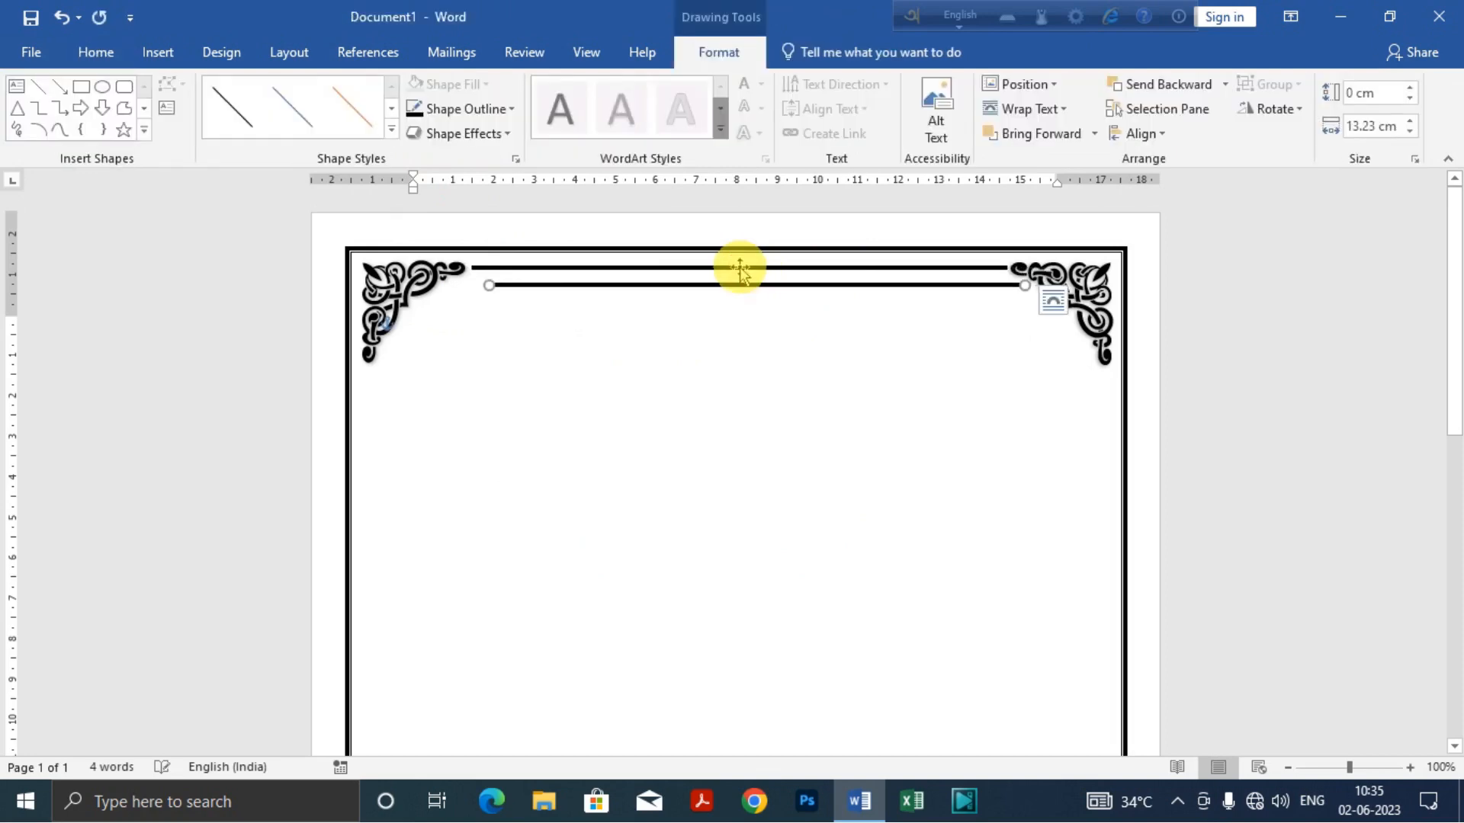
drag(747, 285, 712, 660)
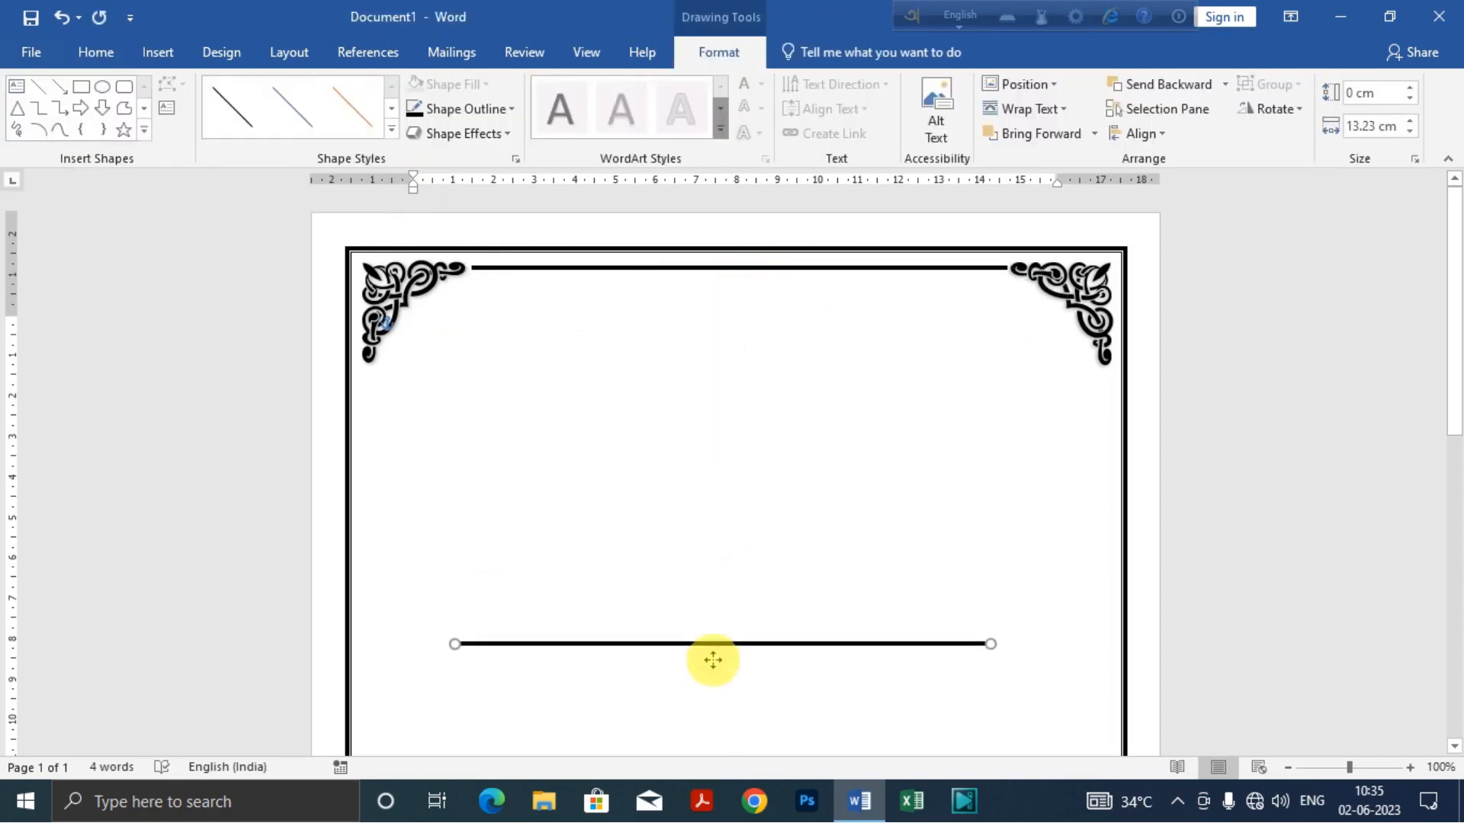
scroll(748, 549, down, 7)
scroll(758, 424, up, 4)
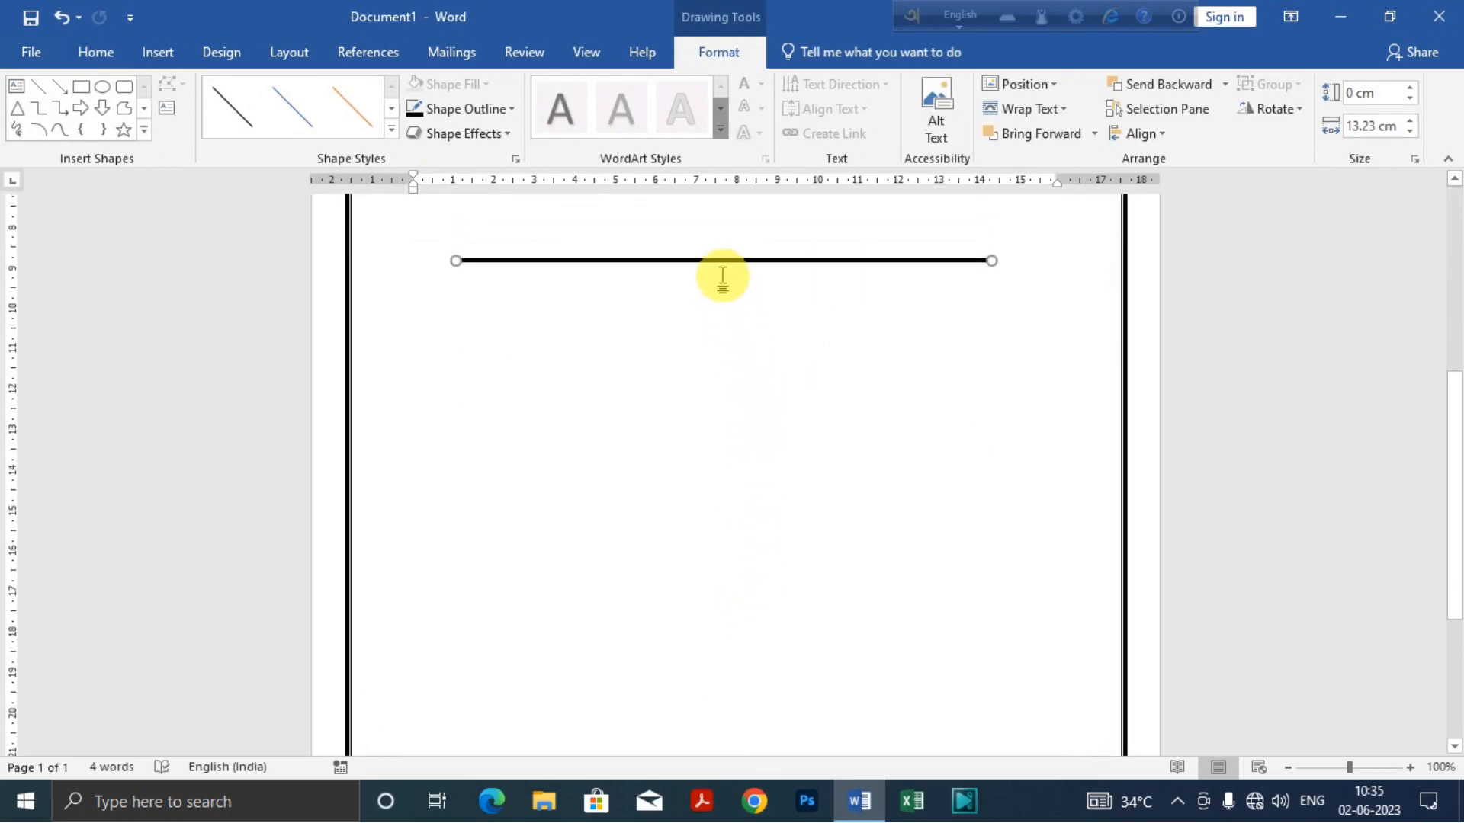
drag(720, 259, 734, 588)
scroll(725, 435, down, 4)
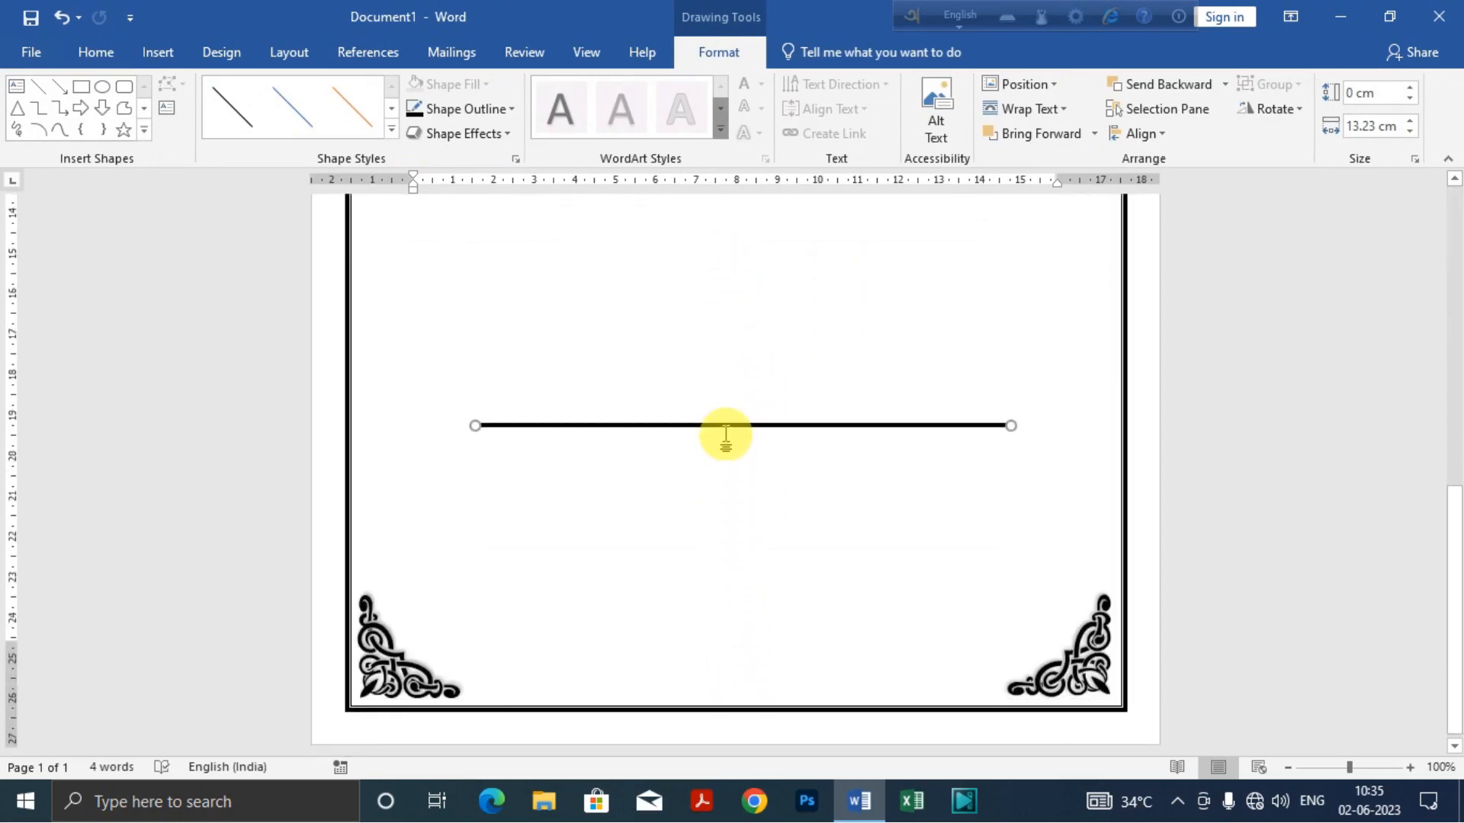
drag(723, 428, 710, 693)
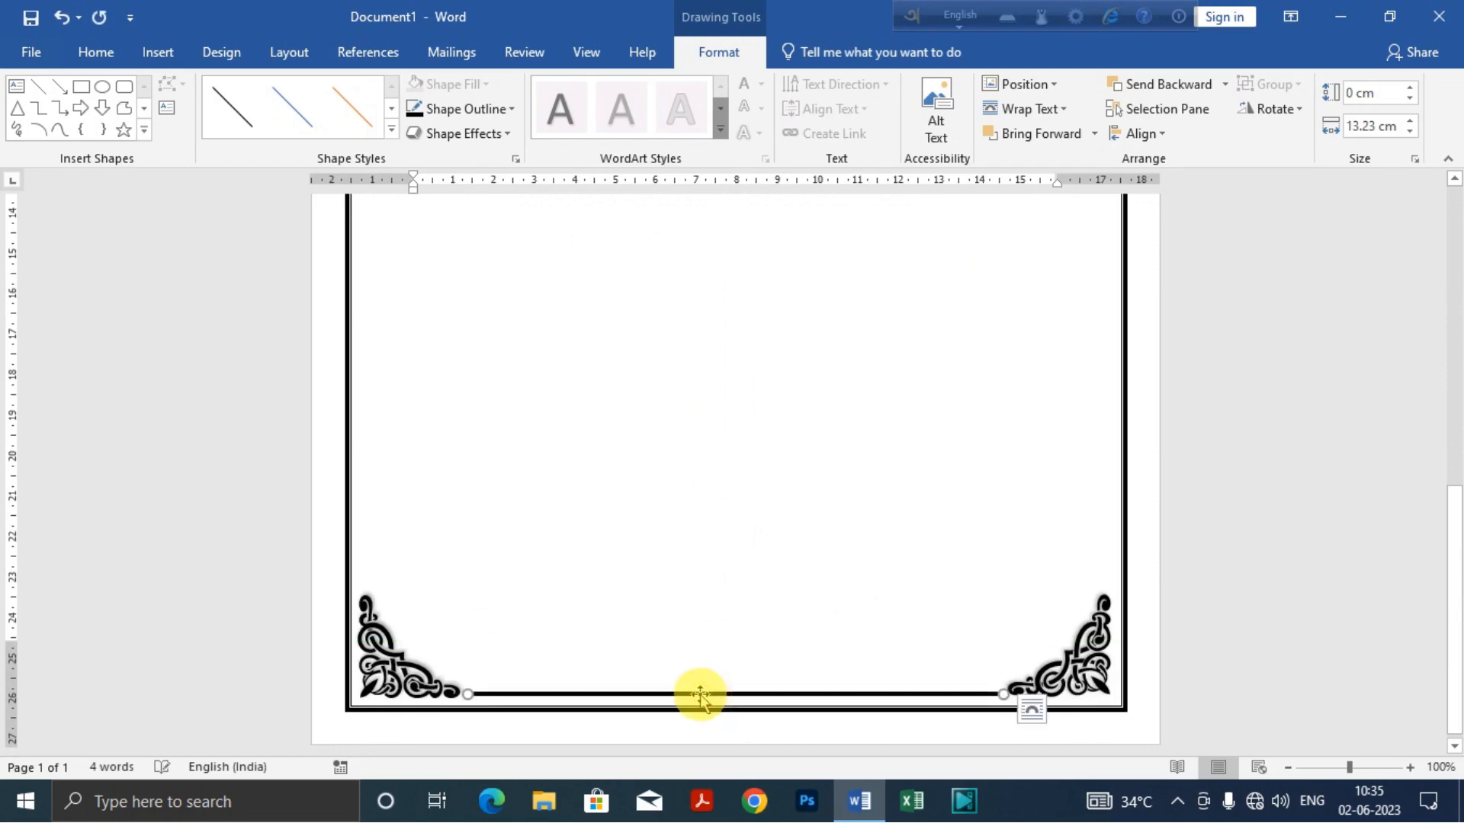
Step: Nudge the lower line up slightly to align with the ornaments, then deselect it and check its placement
key(Up)
key(Up)
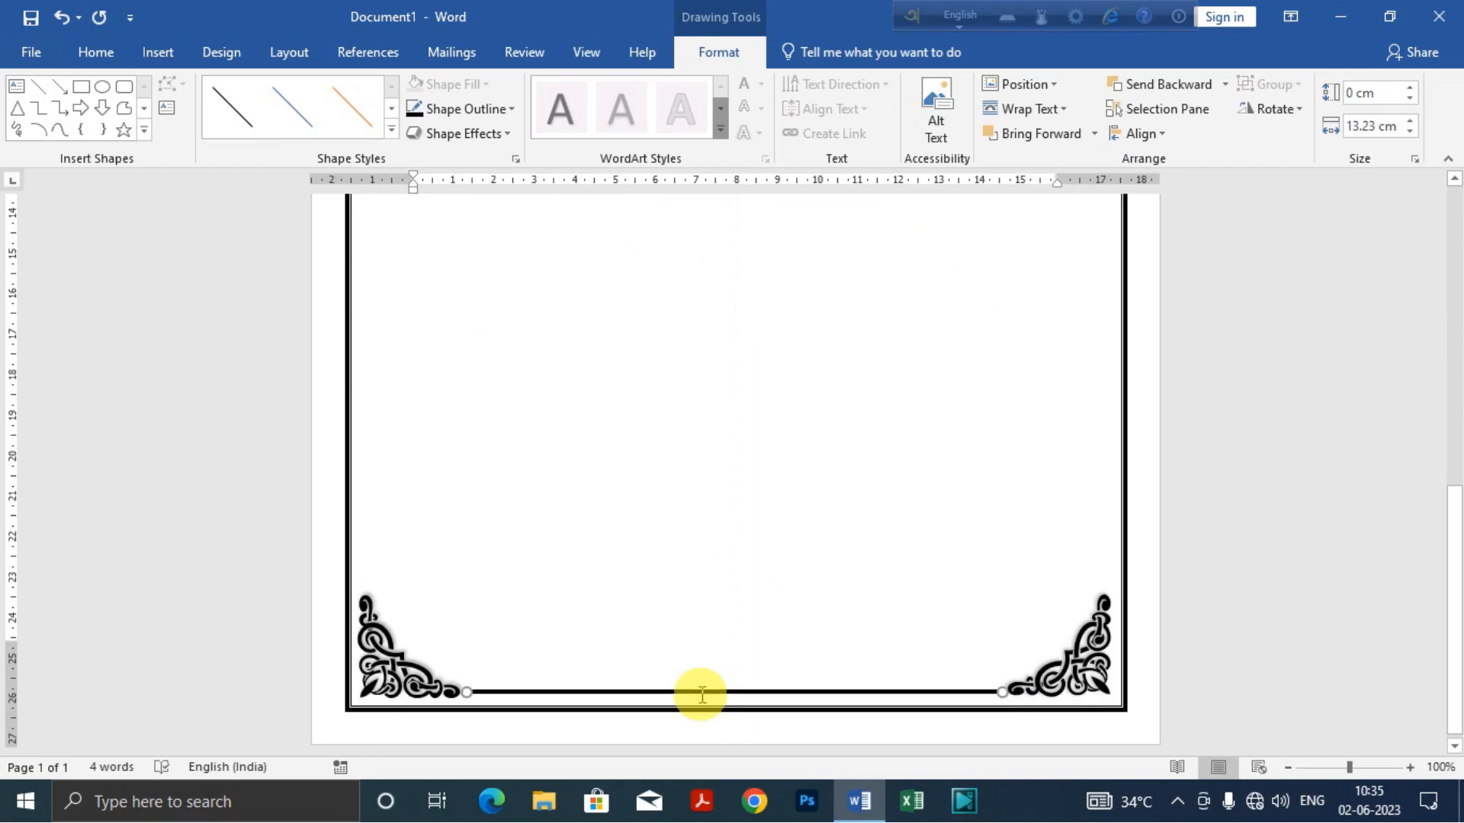
click(745, 513)
scroll(706, 696, down, 3)
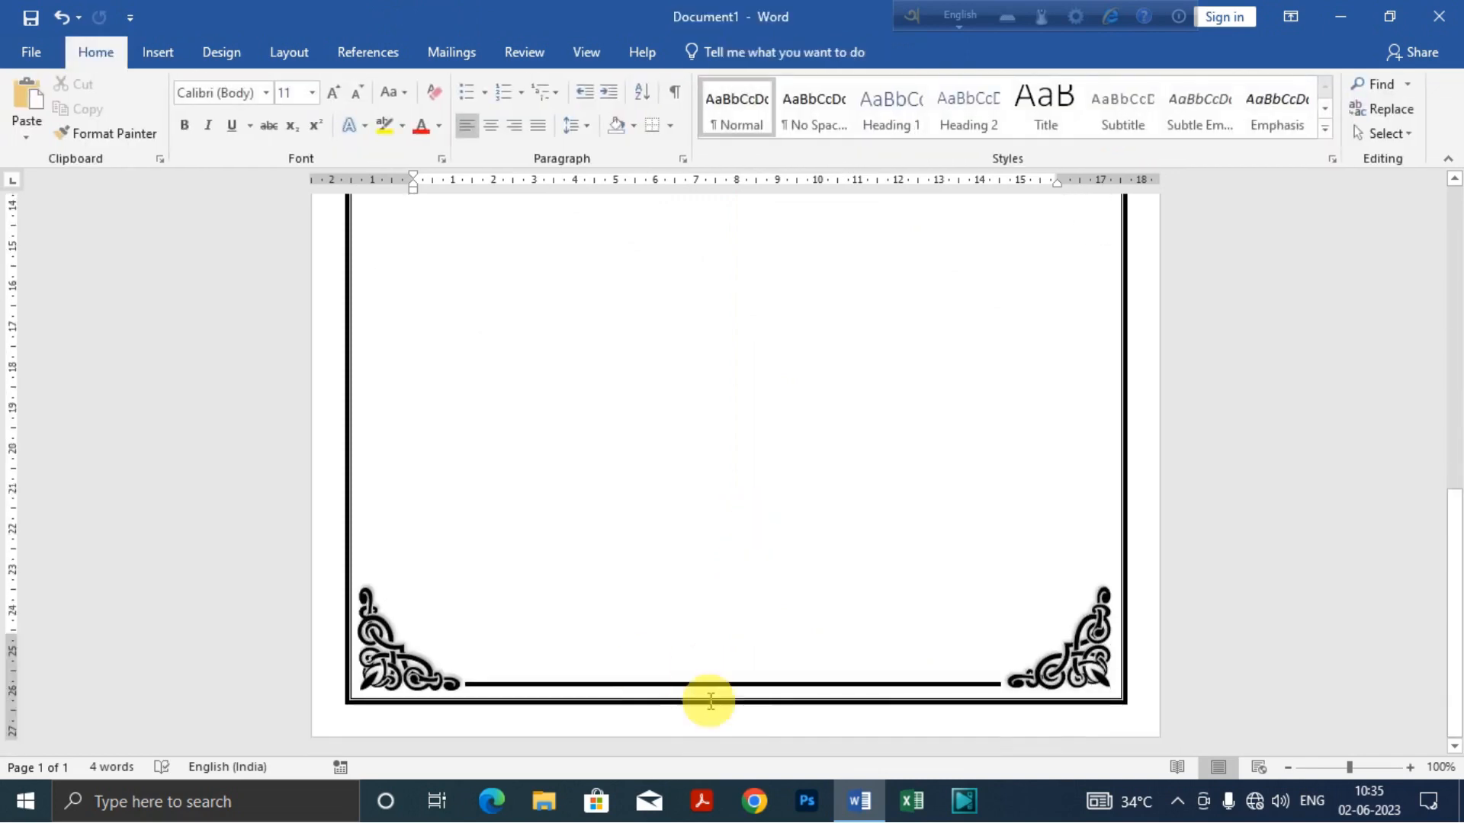
scroll(768, 648, up, 10)
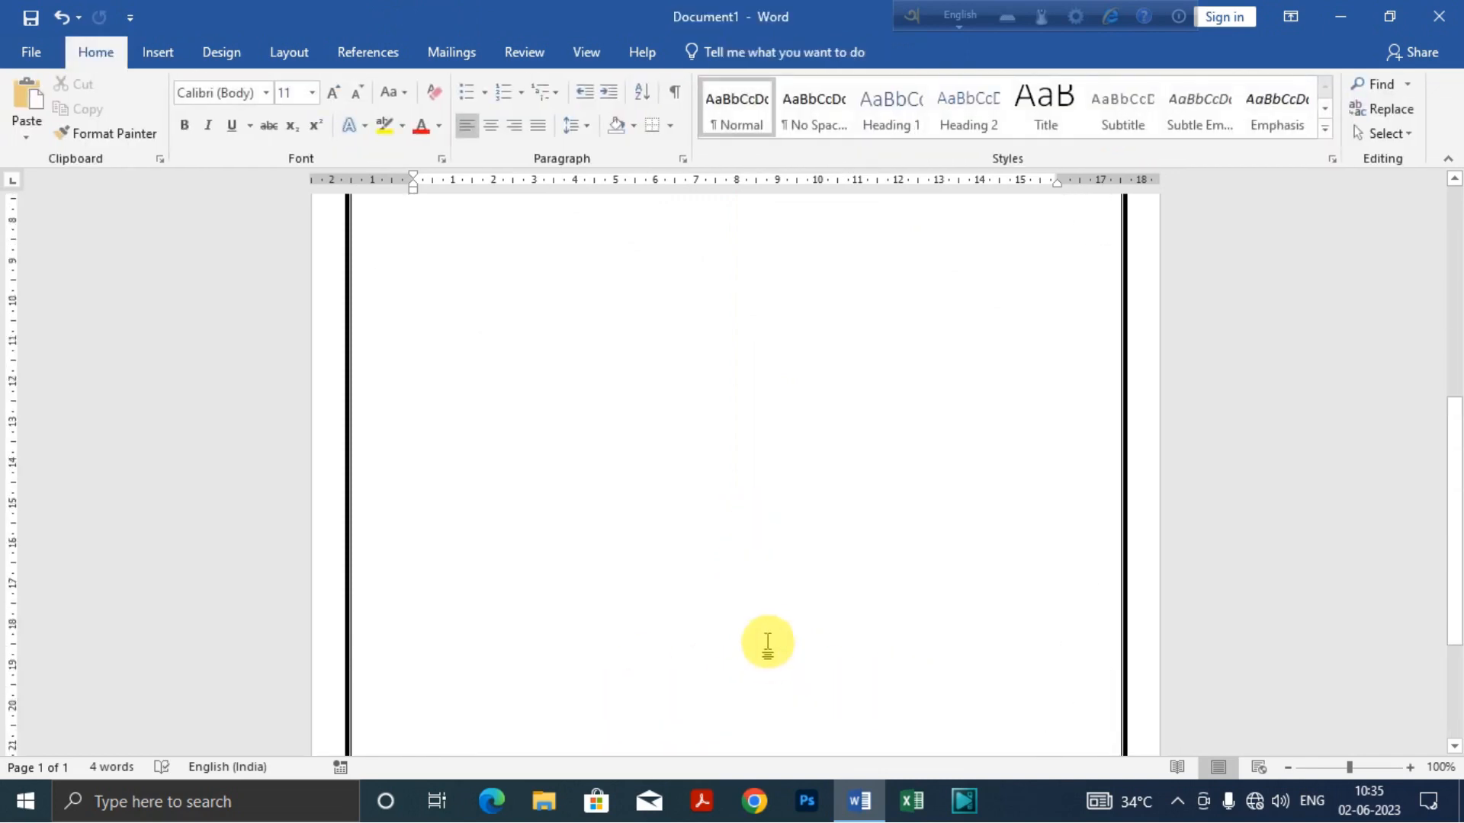
Step: Duplicate the upper horizontal line again and rotate the copy right 90°
scroll(762, 620, up, 1)
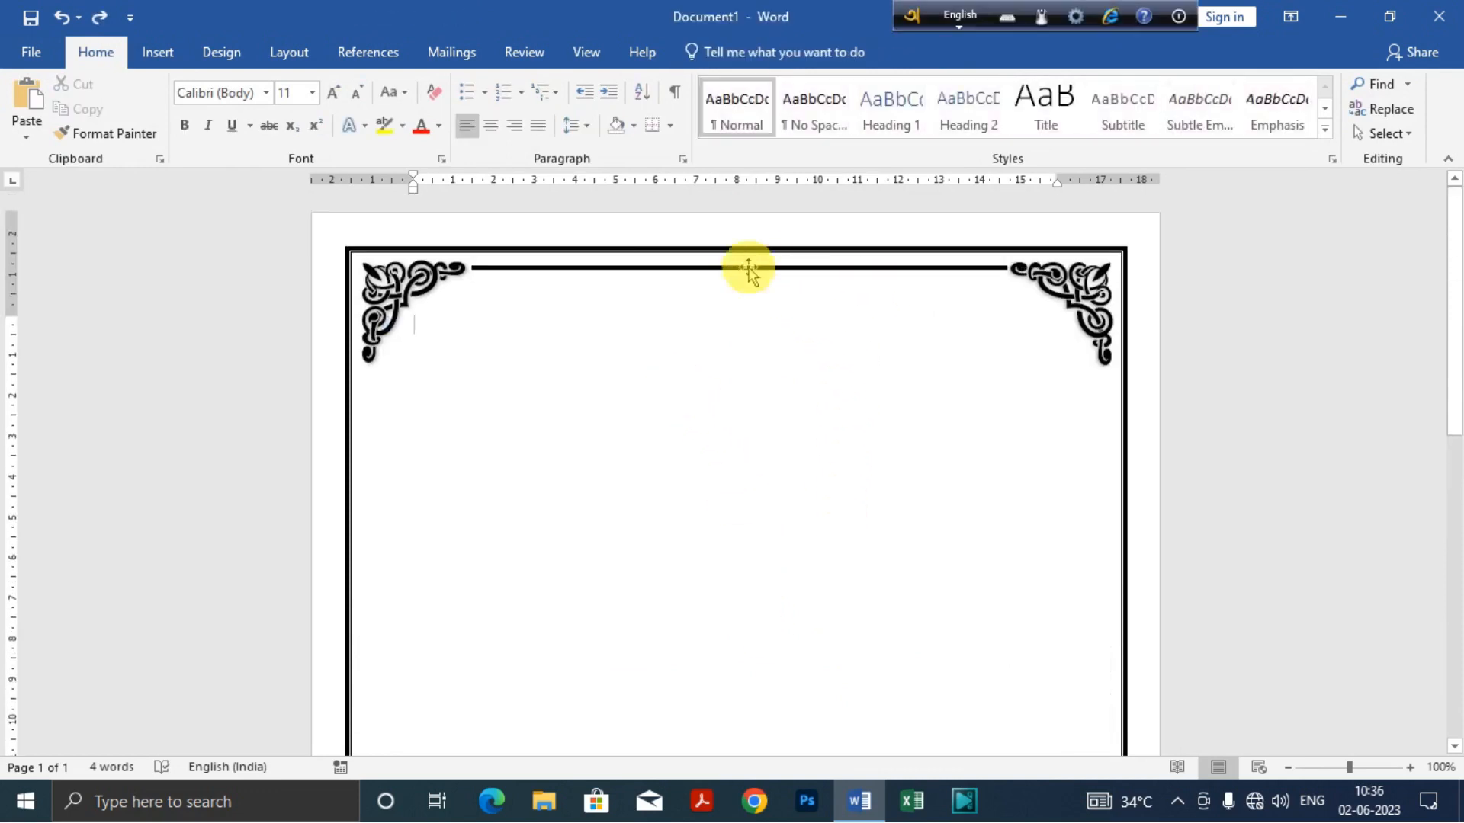
click(737, 270)
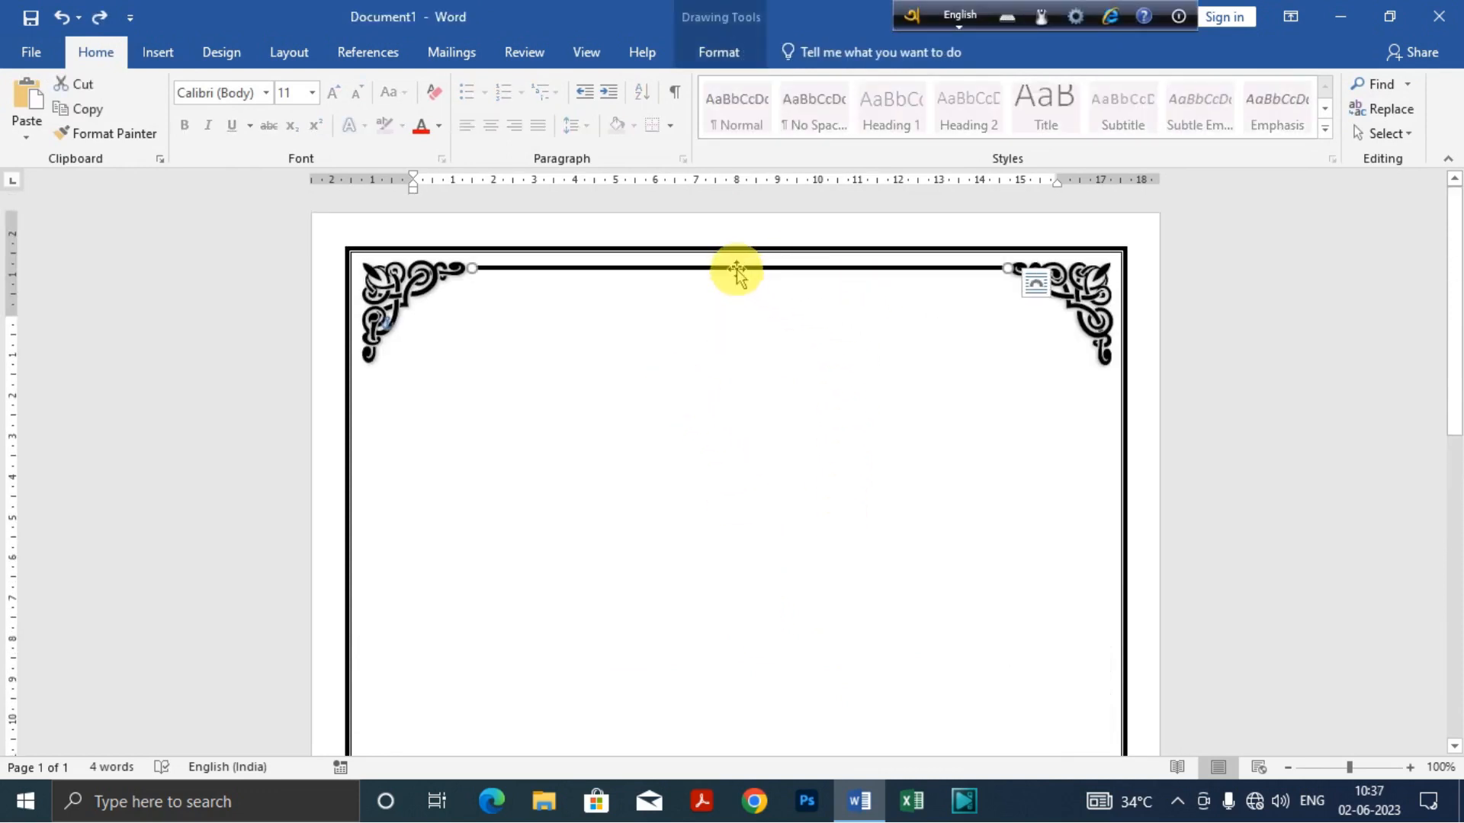
key(ctrl+d)
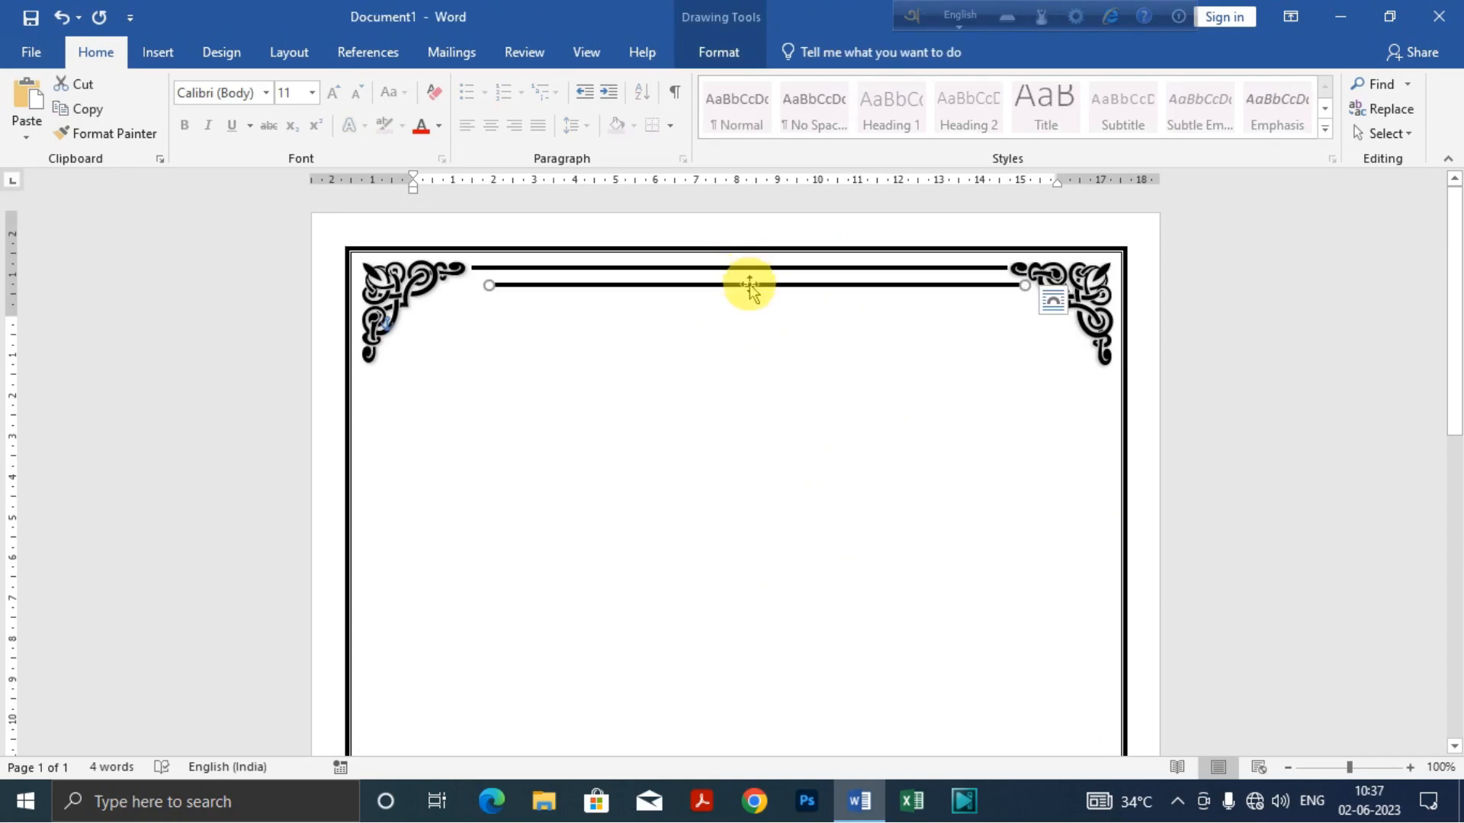
click(728, 57)
click(1301, 115)
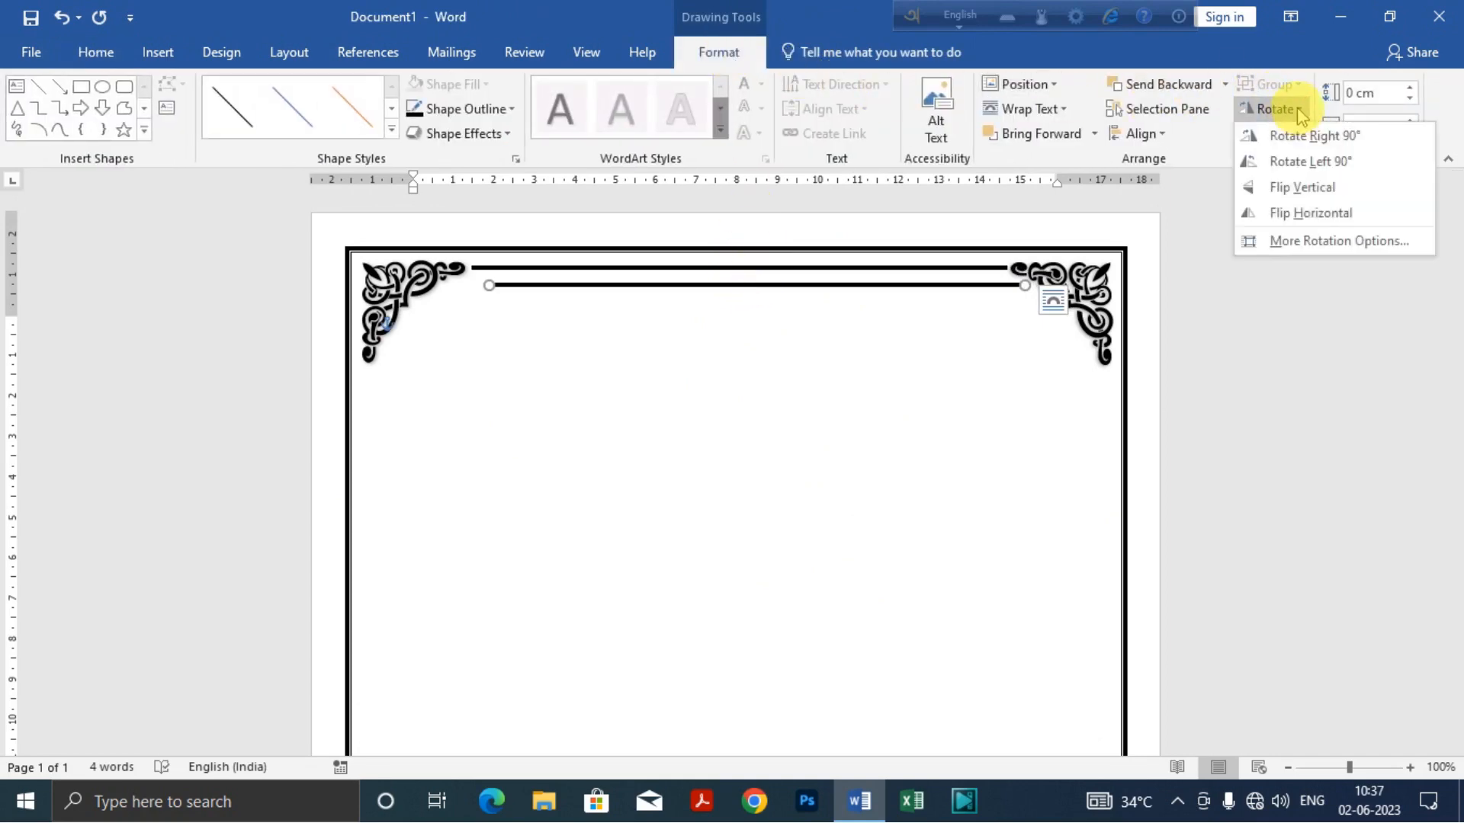
click(1294, 139)
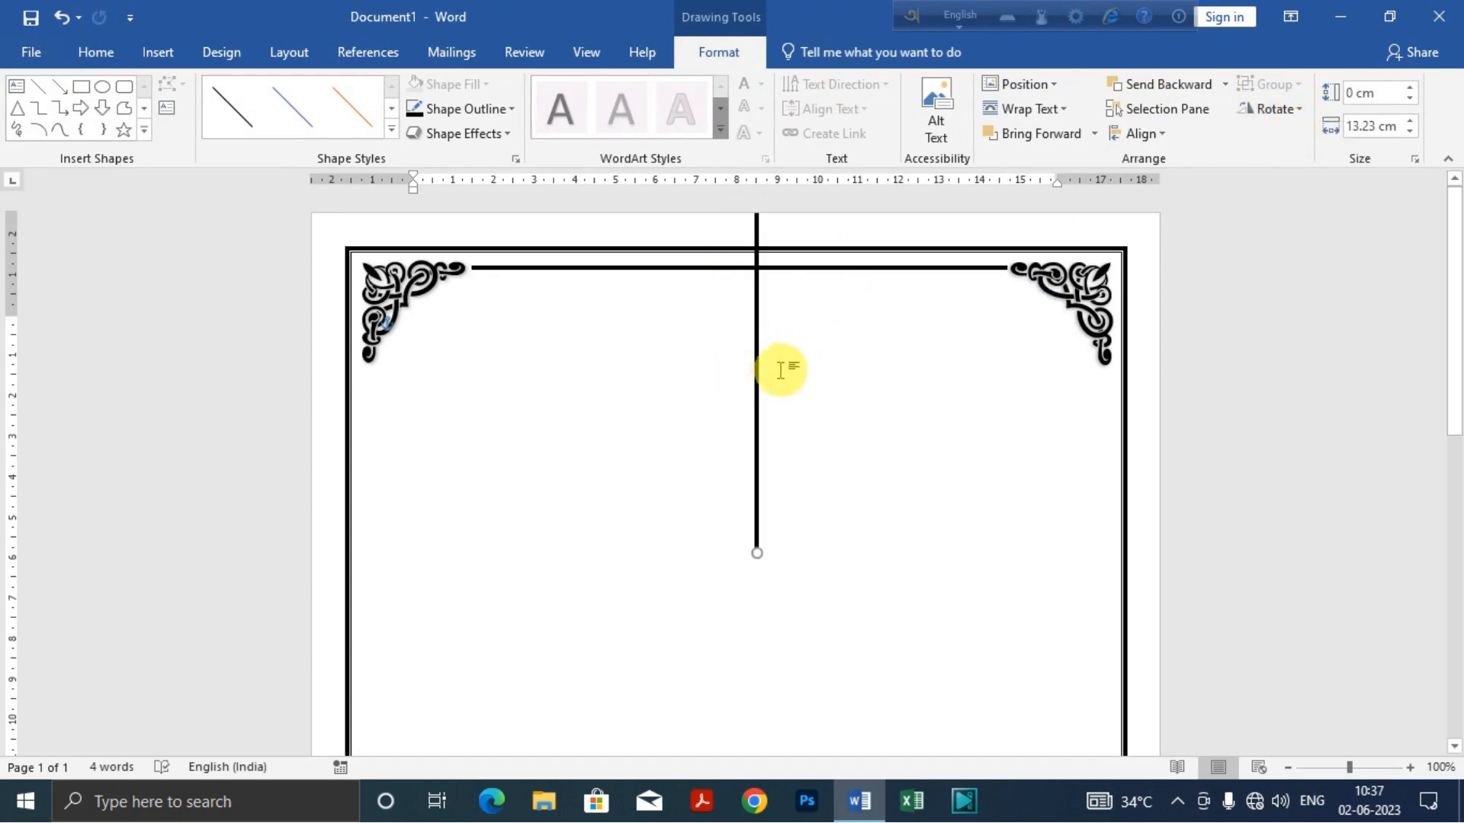
Step: Move the vertical line just inside the right border so that it starts directly below the upper-right ornament
drag(758, 370, 1104, 726)
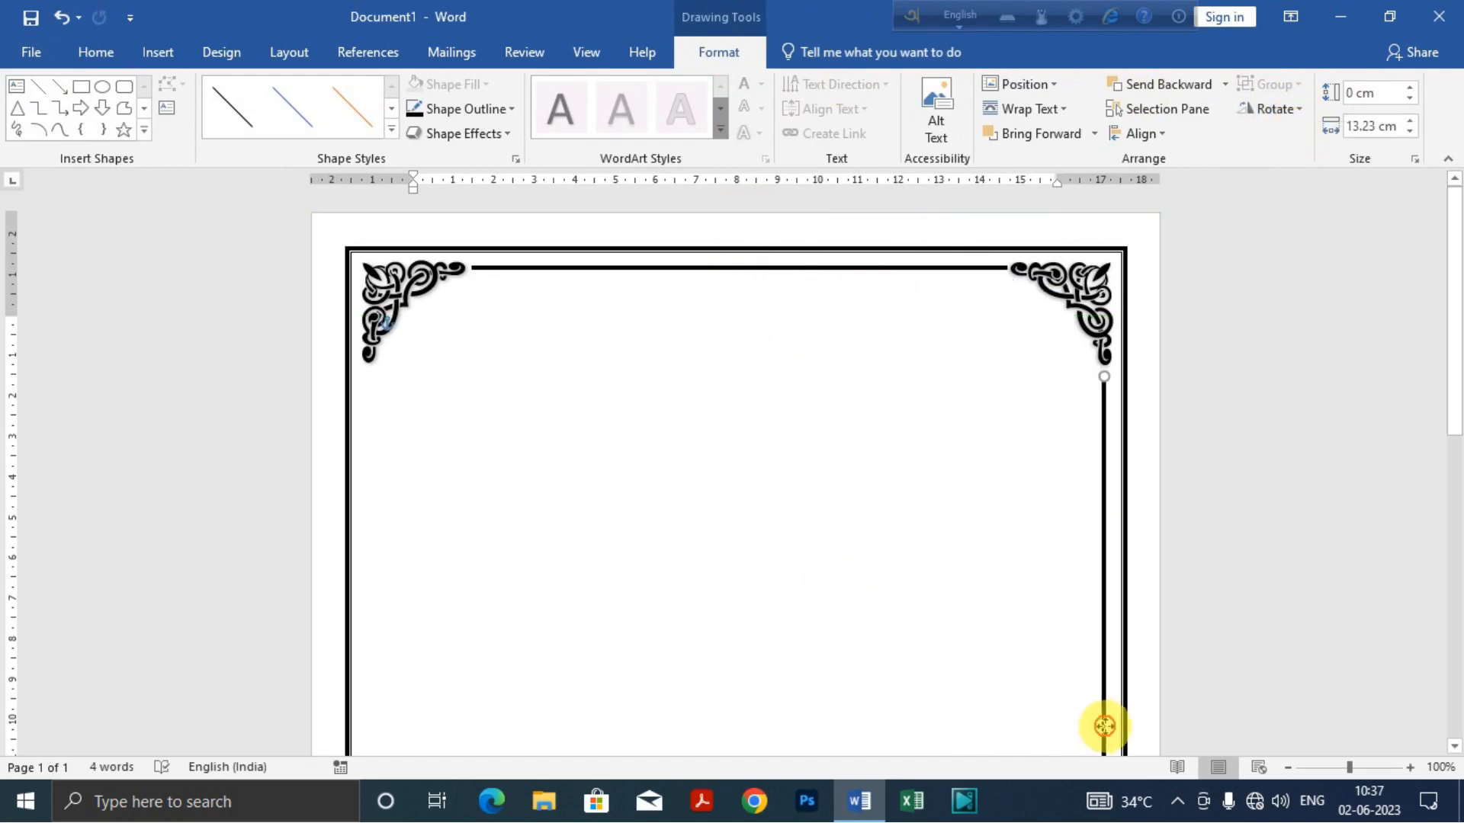
scroll(1104, 721, down, 3)
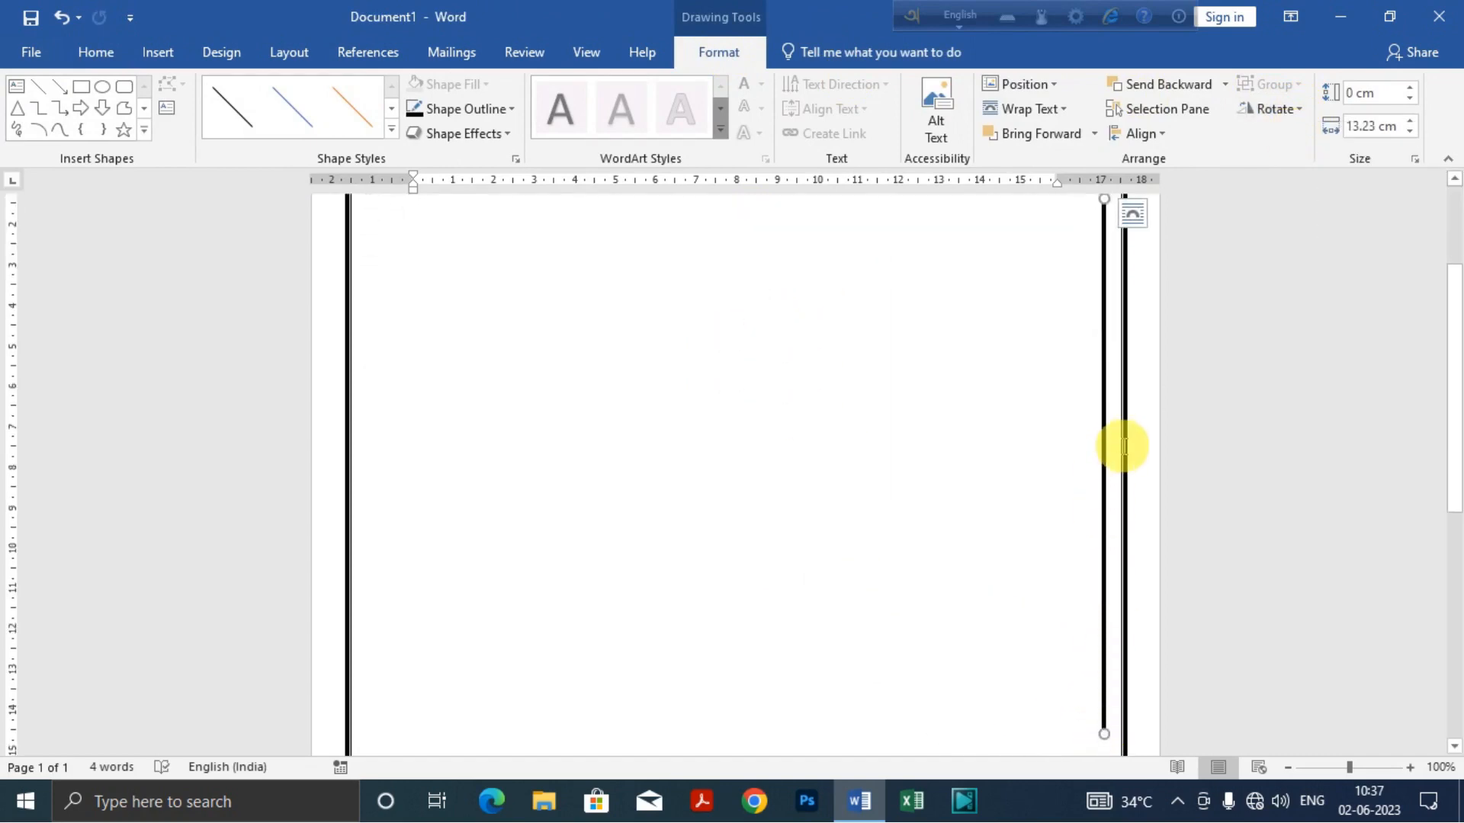
scroll(1120, 469, up, 2)
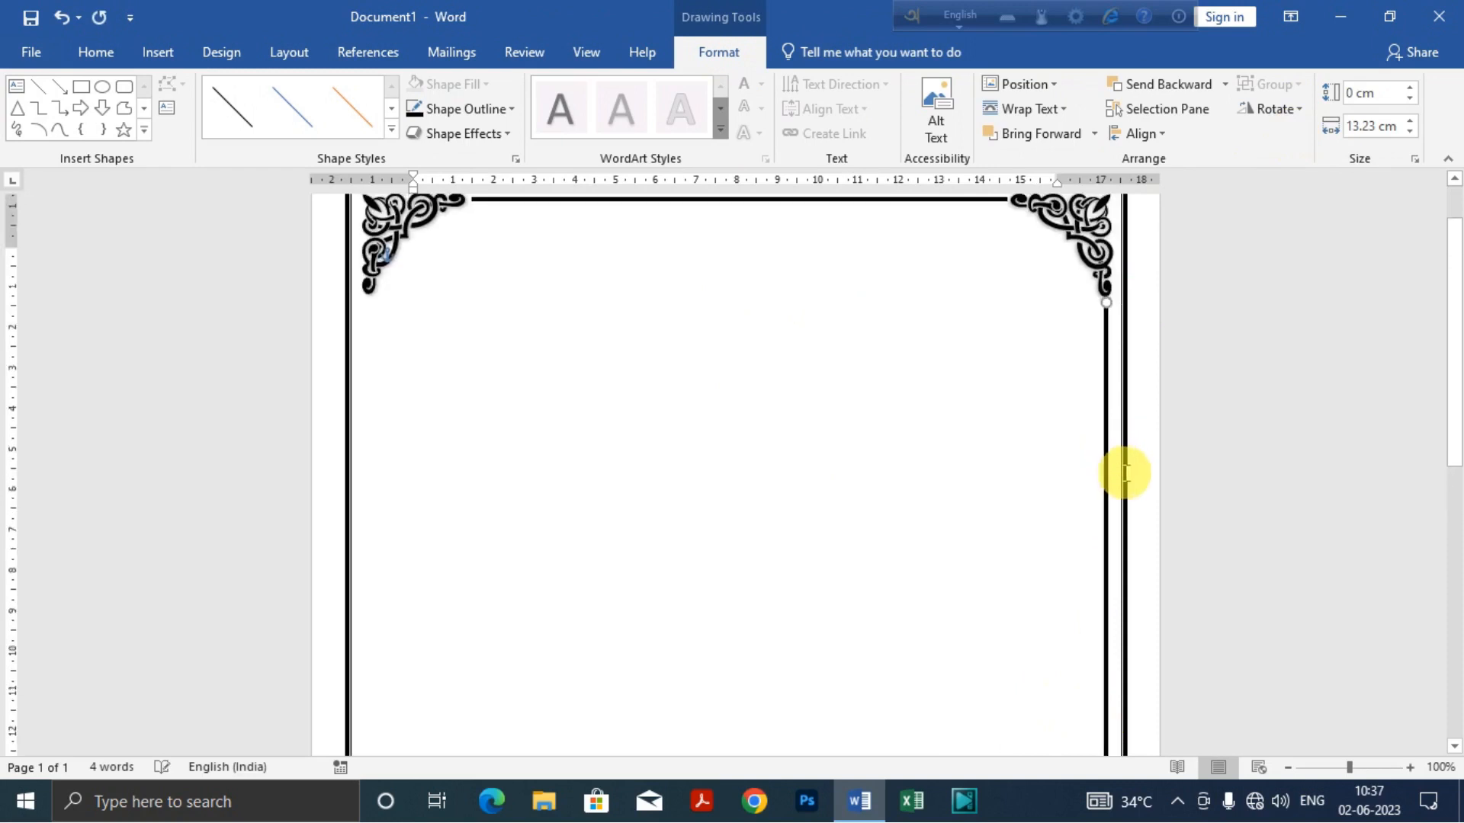
scroll(1110, 615, down, 9)
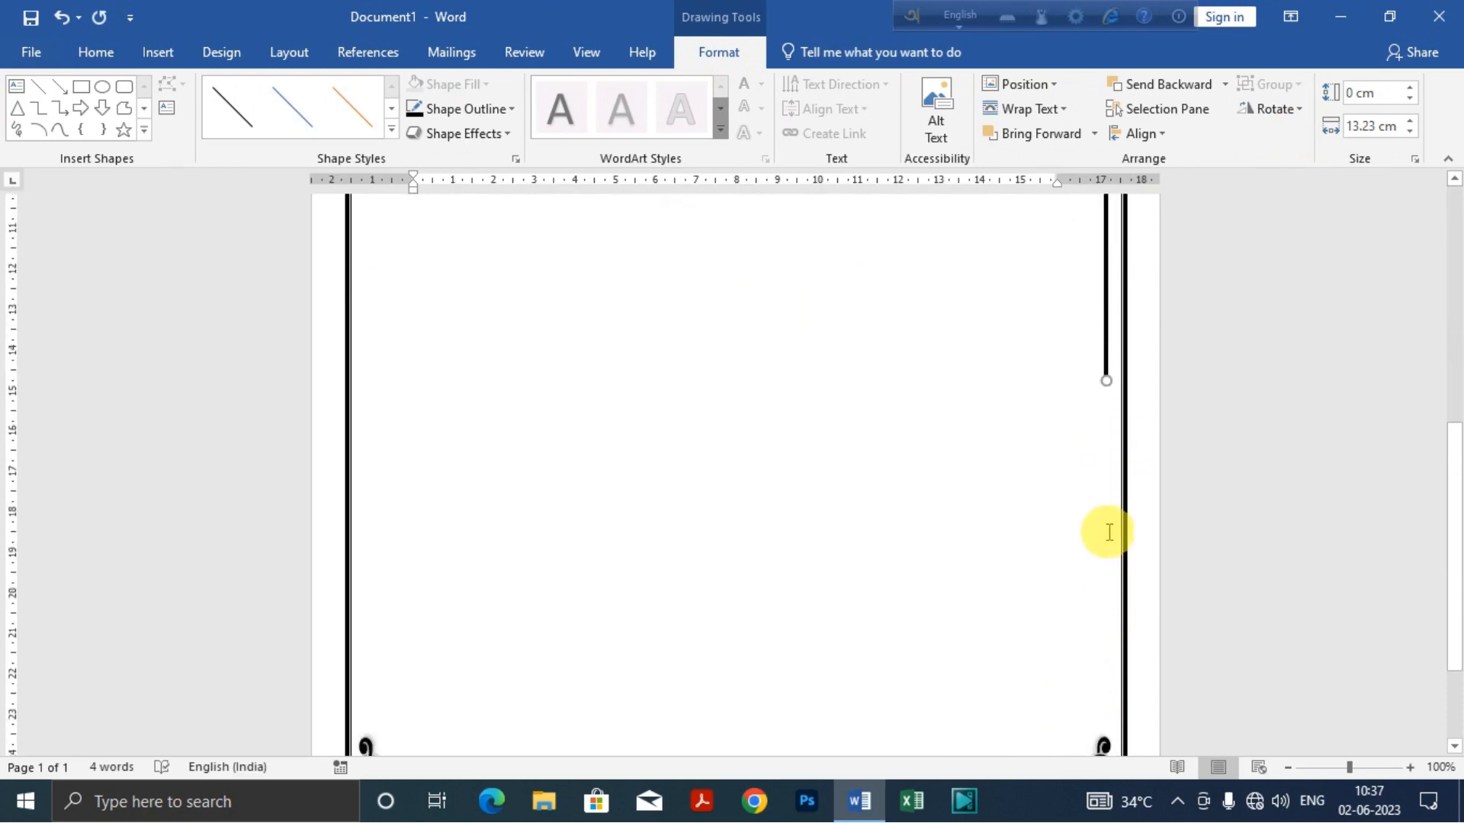
Step: Lengthen the right vertical line to about 21.9 cm, down to the lower-right ornament, then deselect it and check both ends
drag(1104, 391, 1111, 725)
scroll(1063, 584, up, 5)
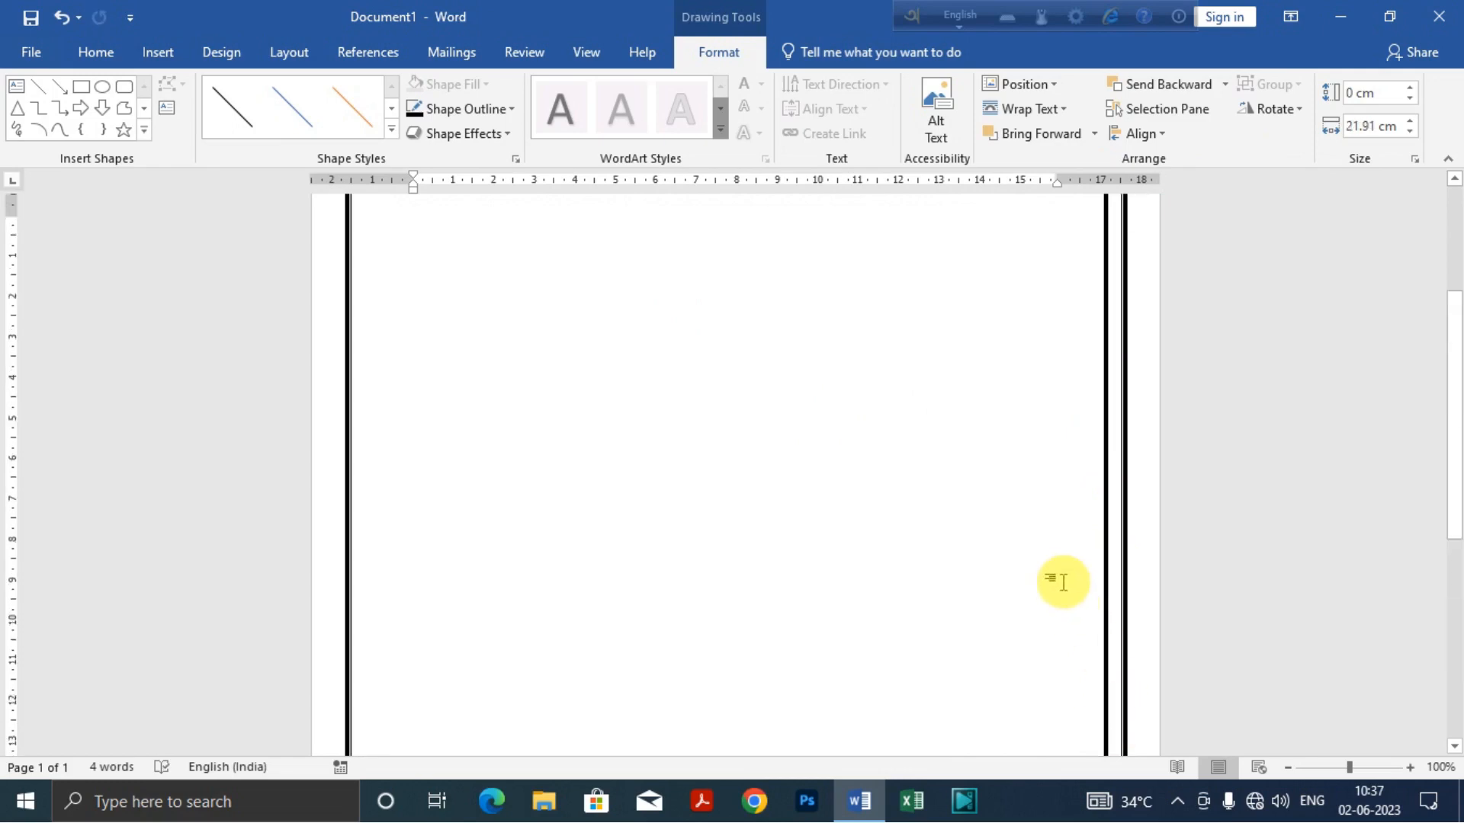
click(1063, 578)
scroll(1063, 576, up, 1)
scroll(1064, 574, down, 6)
scroll(1062, 574, down, 5)
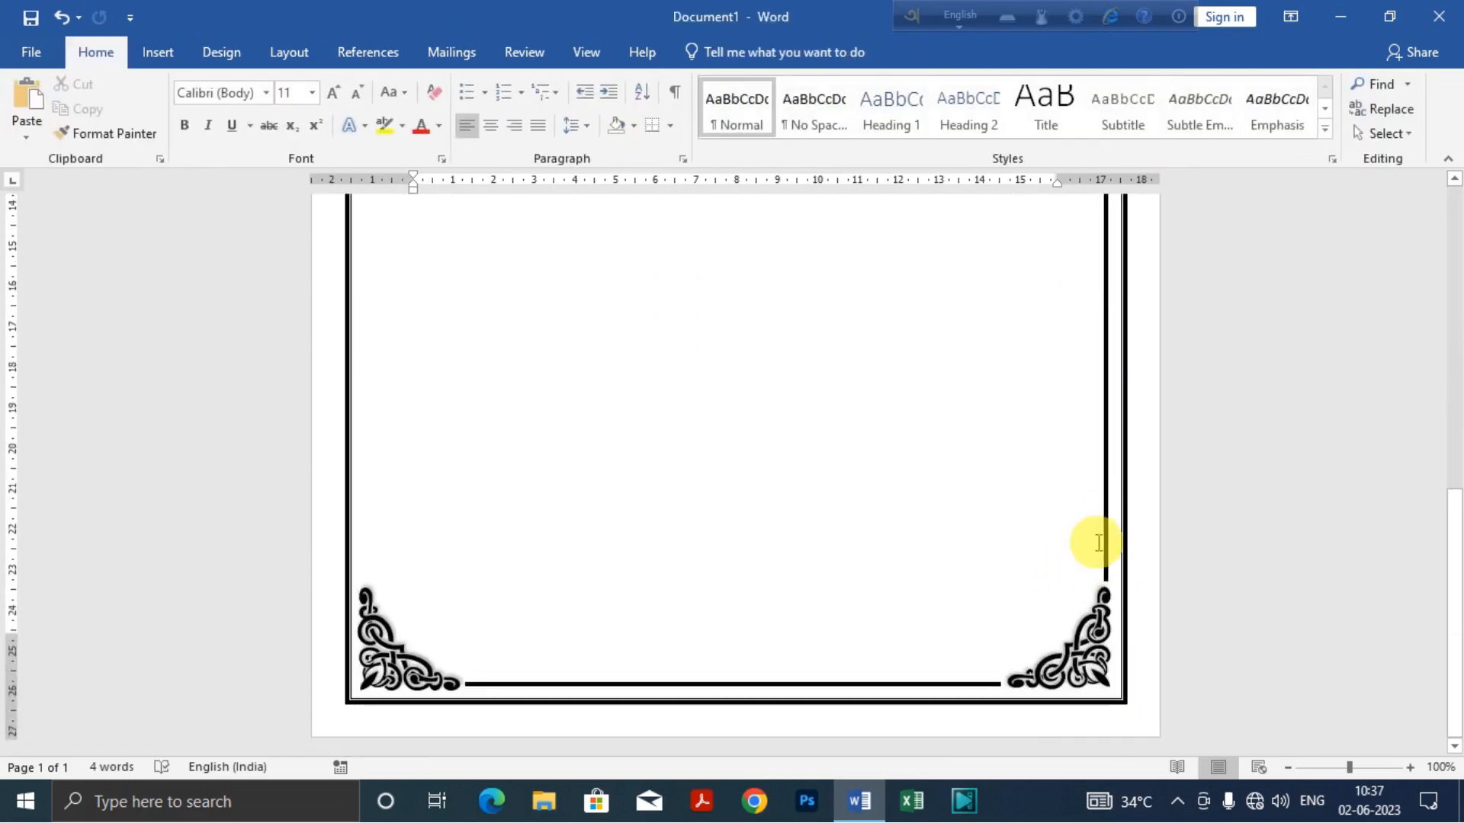
scroll(1105, 417, up, 10)
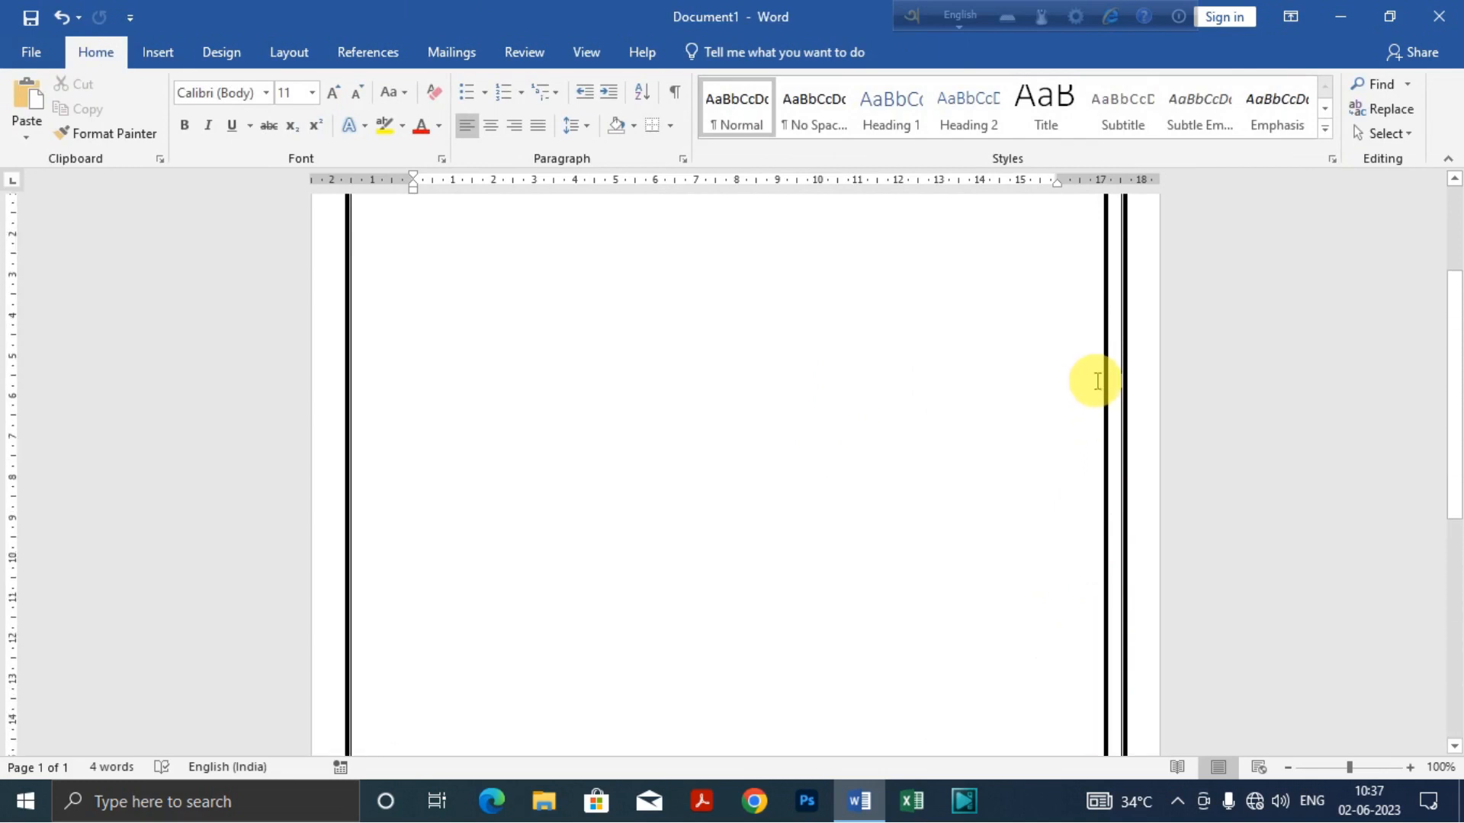
Step: Duplicate the right vertical line and move the copy inside the left border, directly below the upper-left ornament
click(1107, 443)
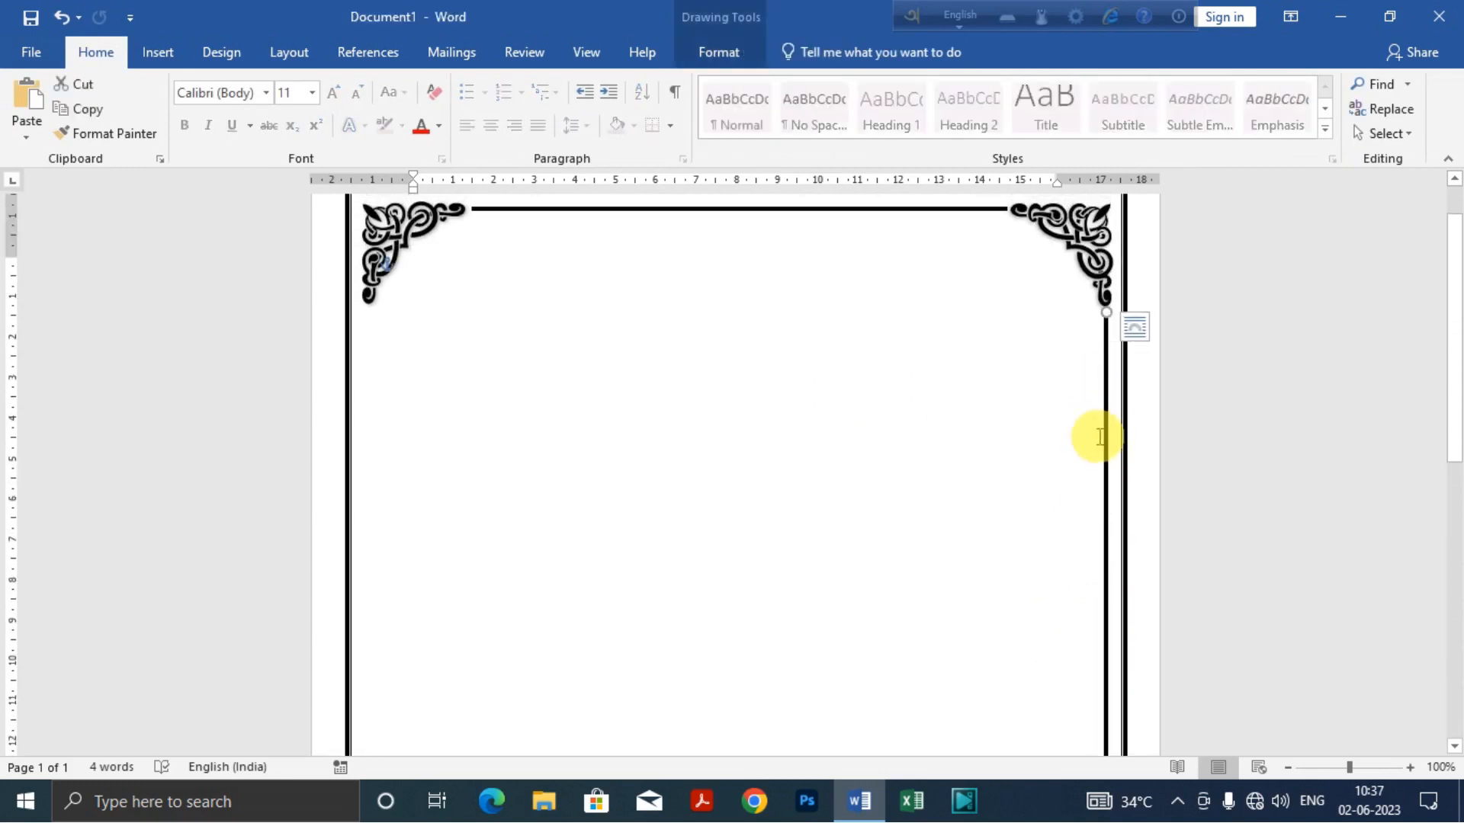
key(ctrl+z)
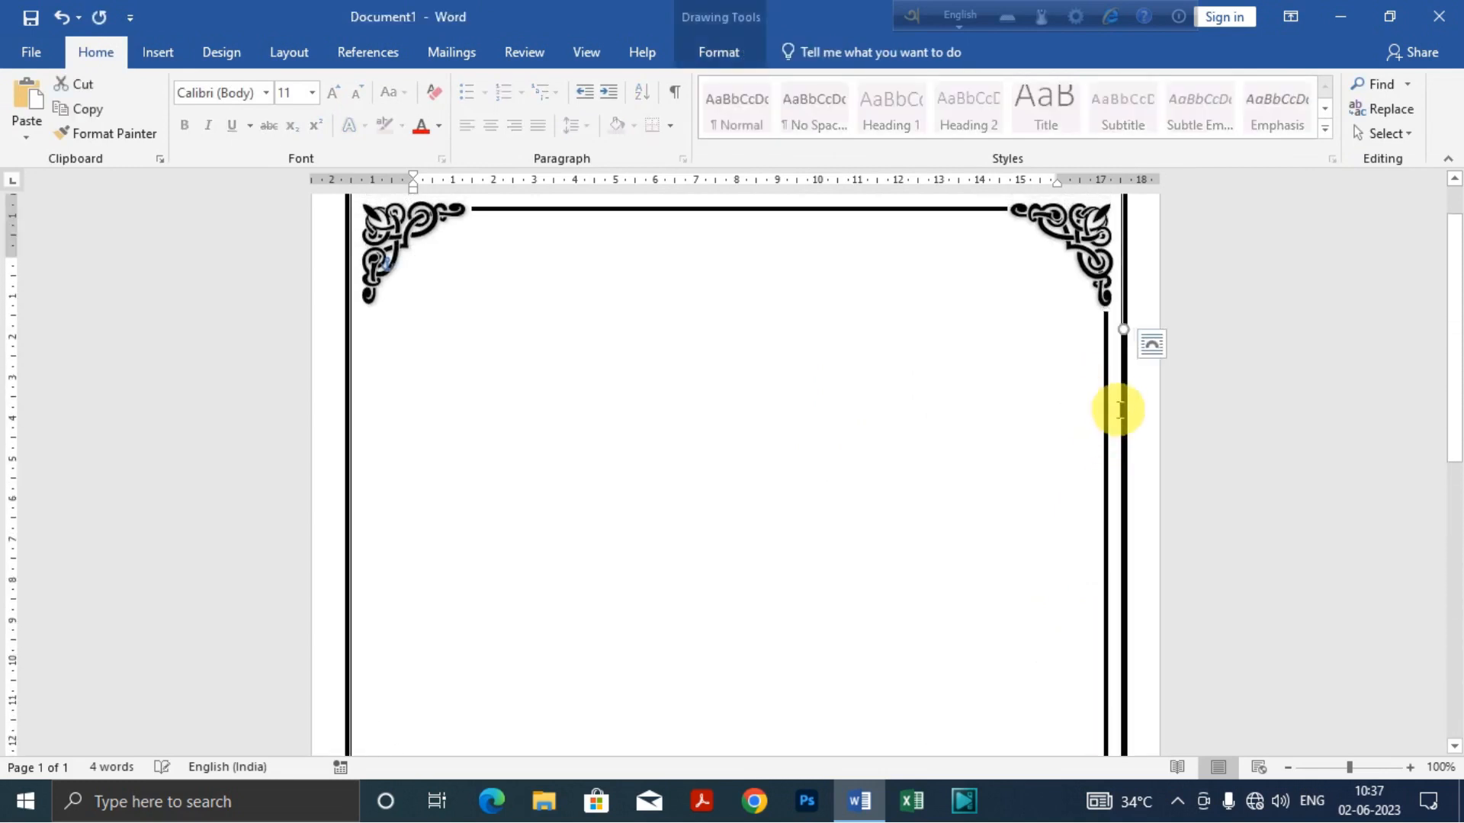
drag(1121, 414, 369, 393)
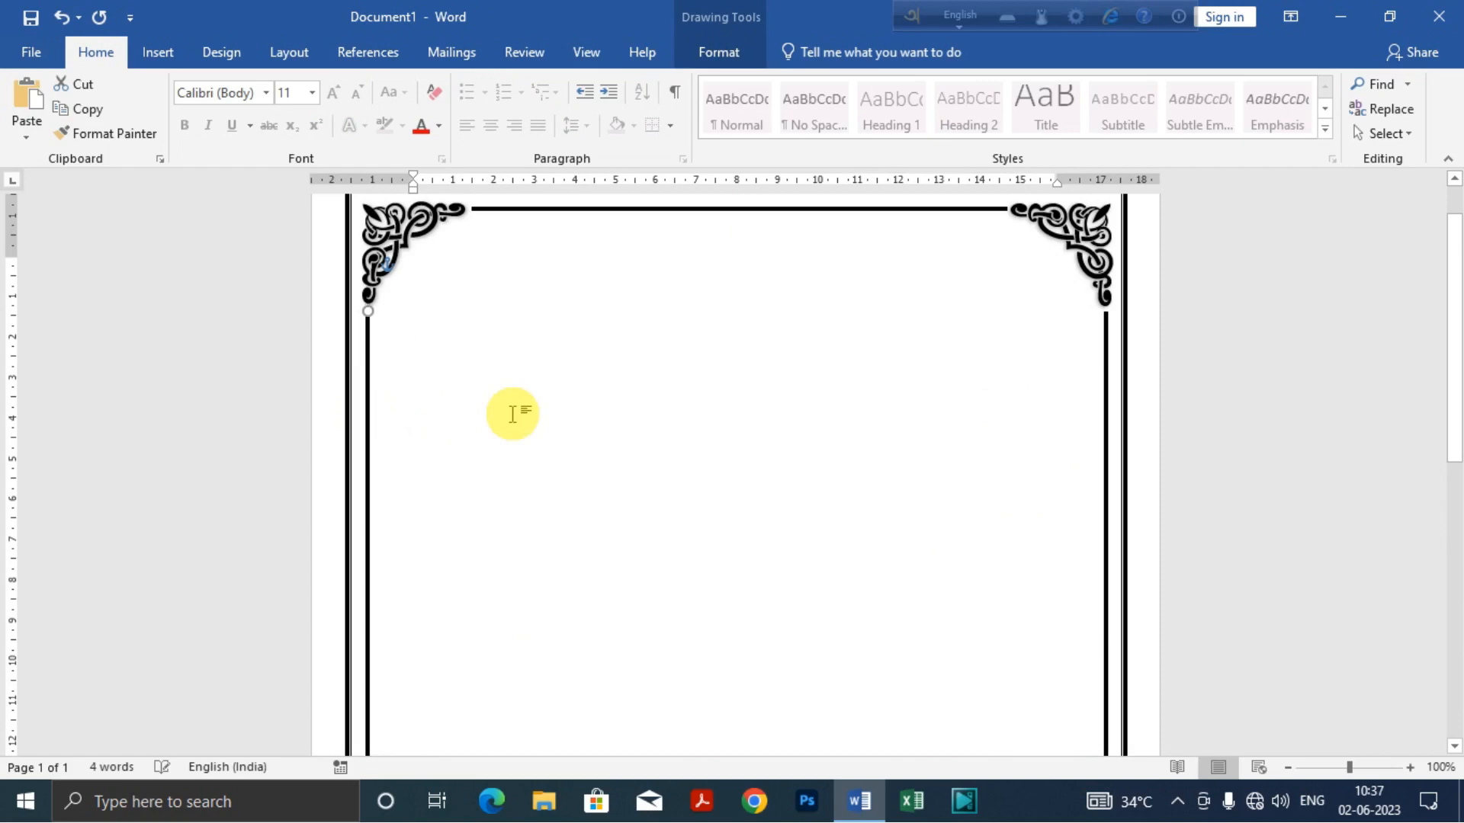
Step: Nudge the left vertical line slightly left so that it lines up with the upper-left and lower-left ornaments, and deselect it
scroll(512, 414, down, 12)
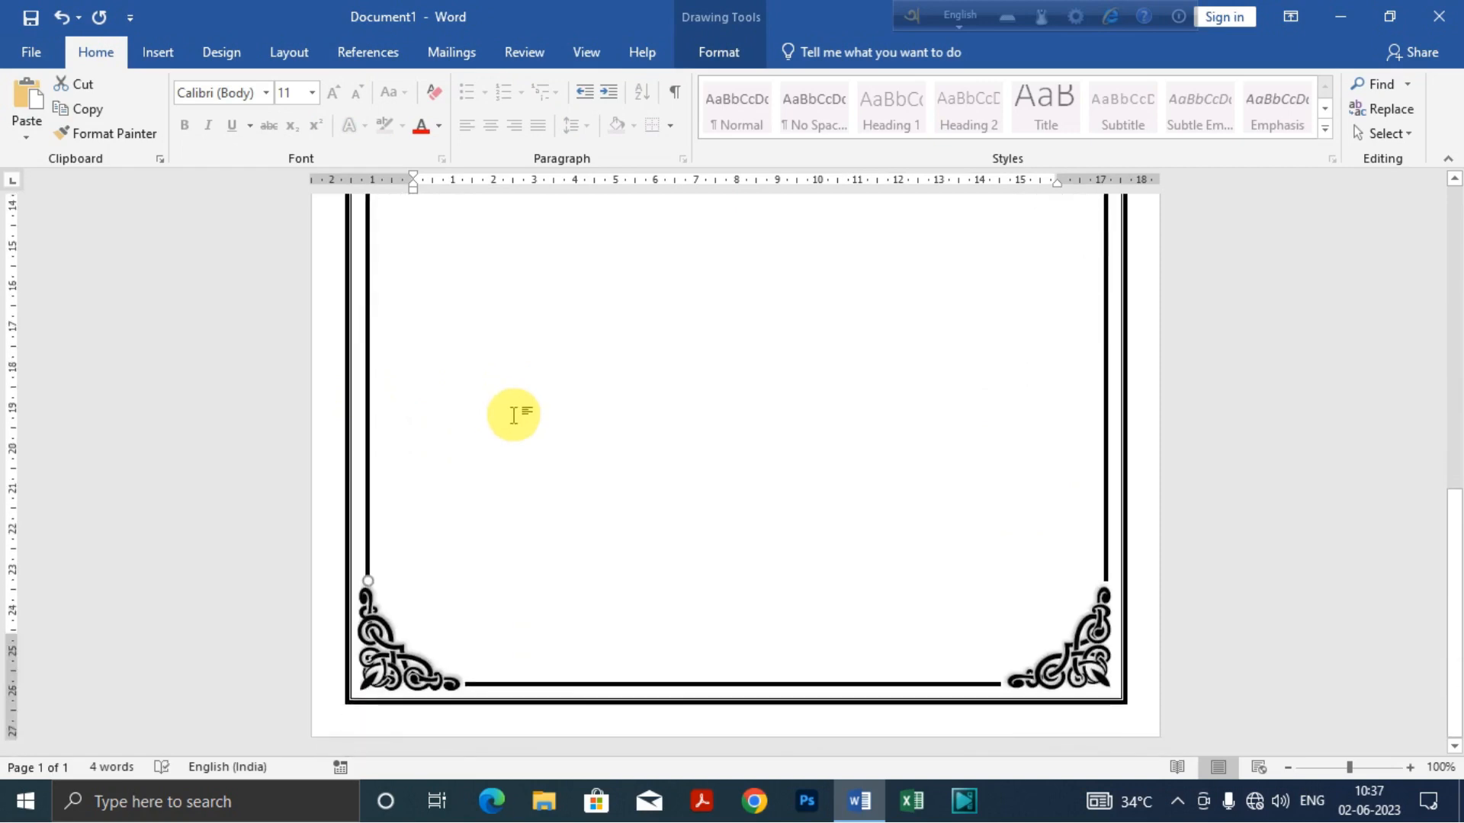
key(ctrl+Left)
key(ctrl+Left)
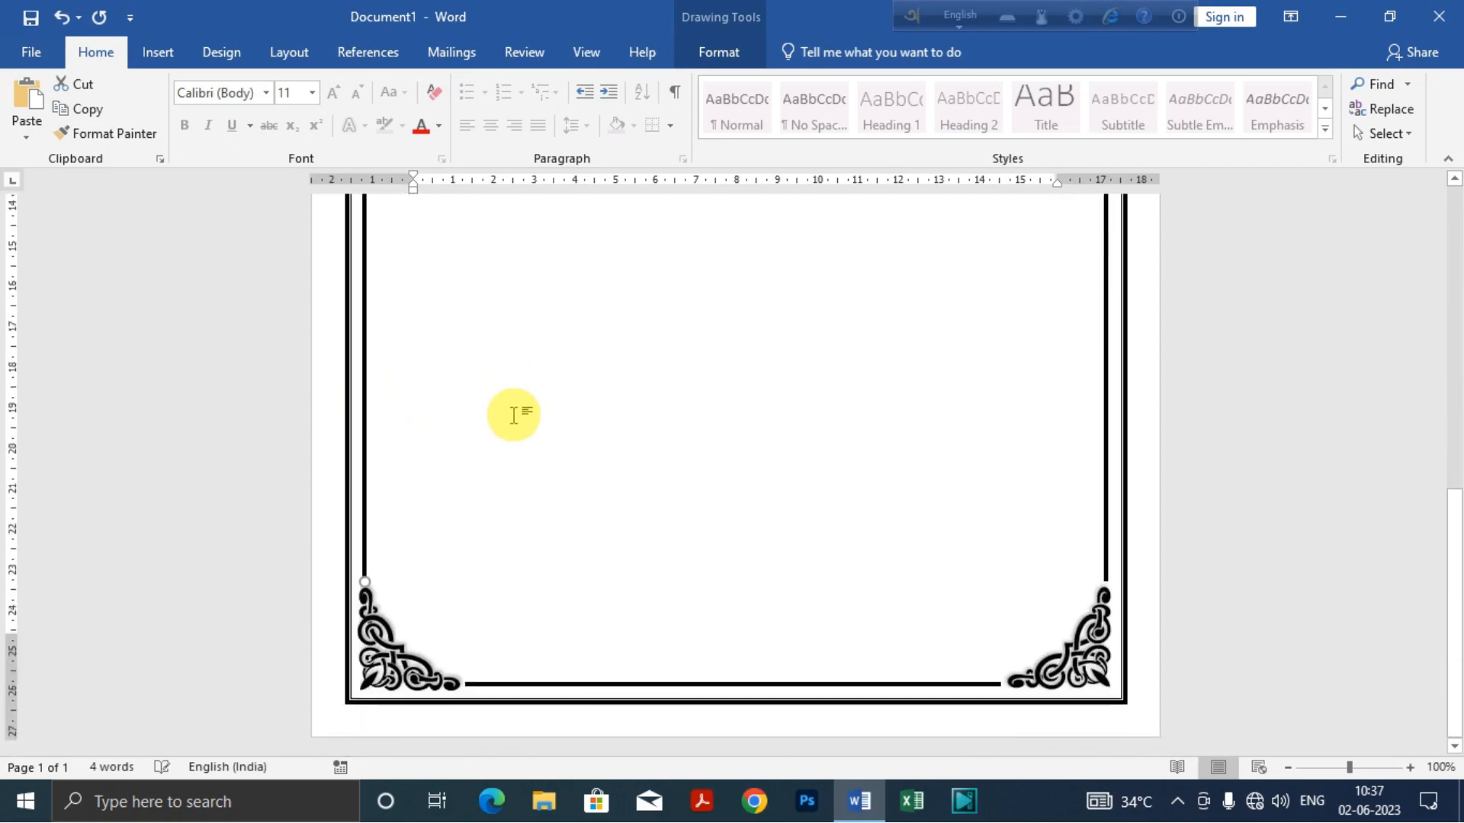
scroll(513, 415, up, 12)
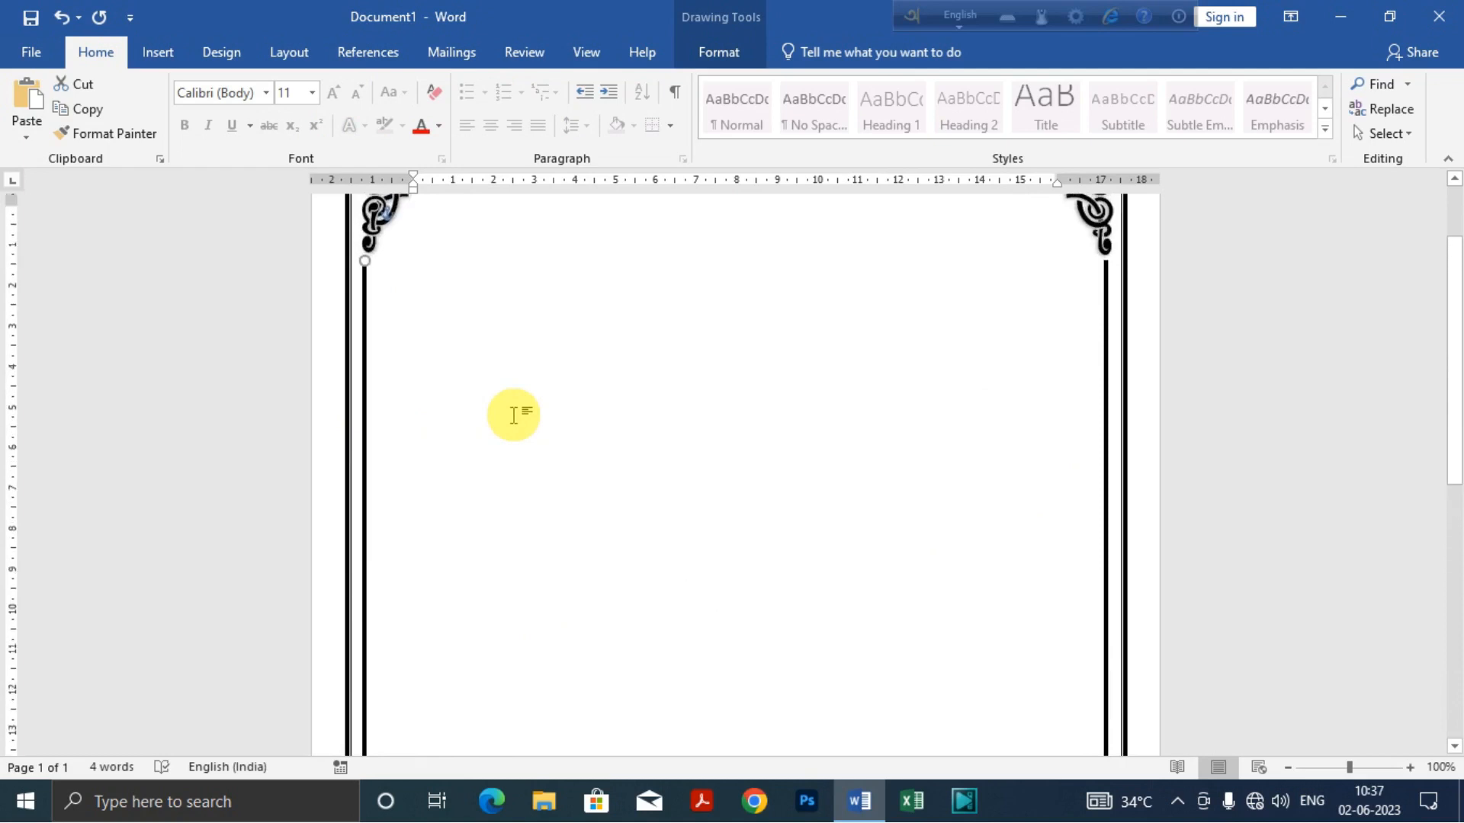
key(ctrl+Right)
click(513, 415)
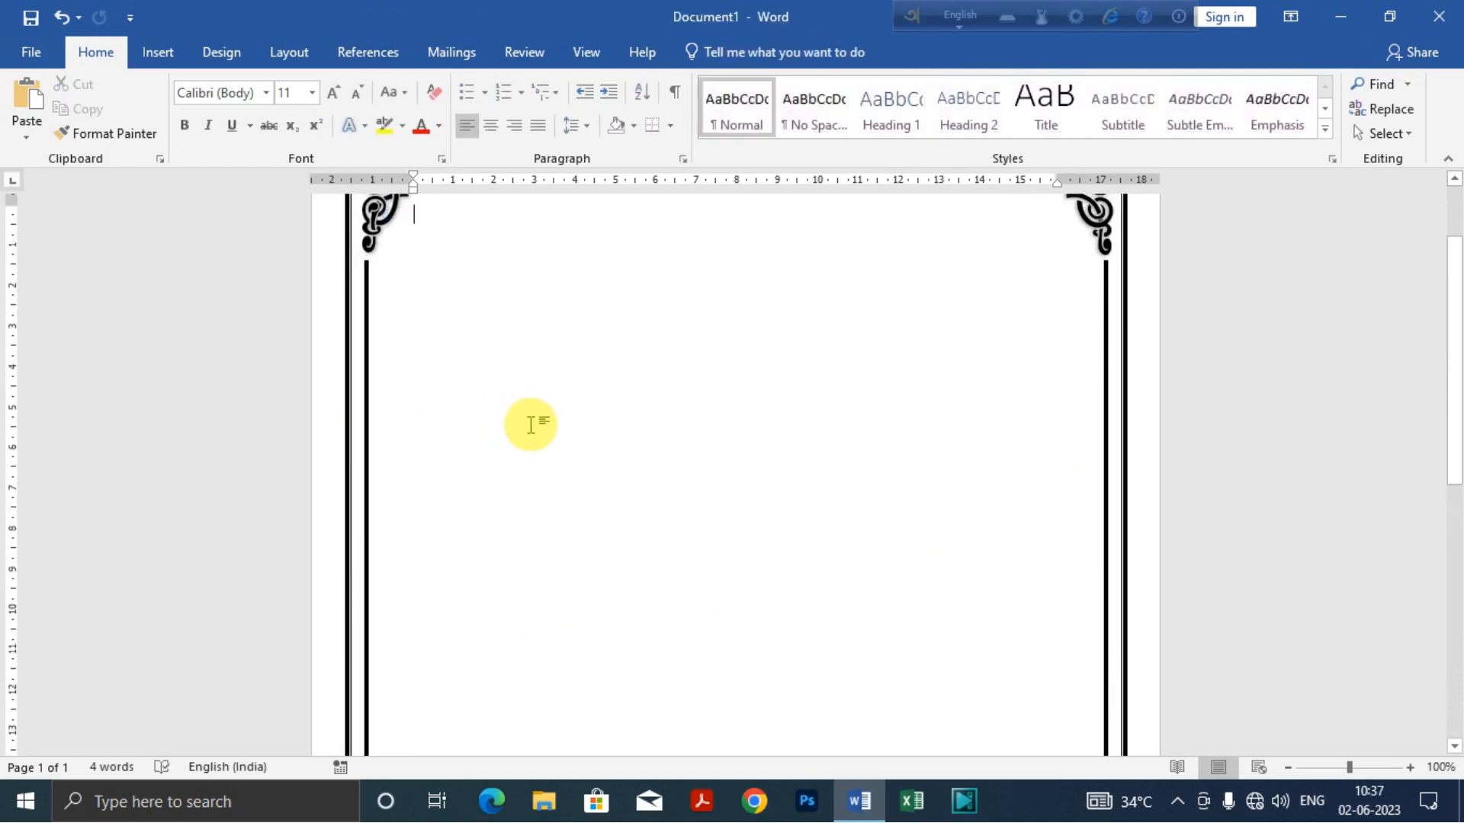
Step: Check the finished border along the whole page and in the print preview, and return to the document
scroll(513, 415, up, 3)
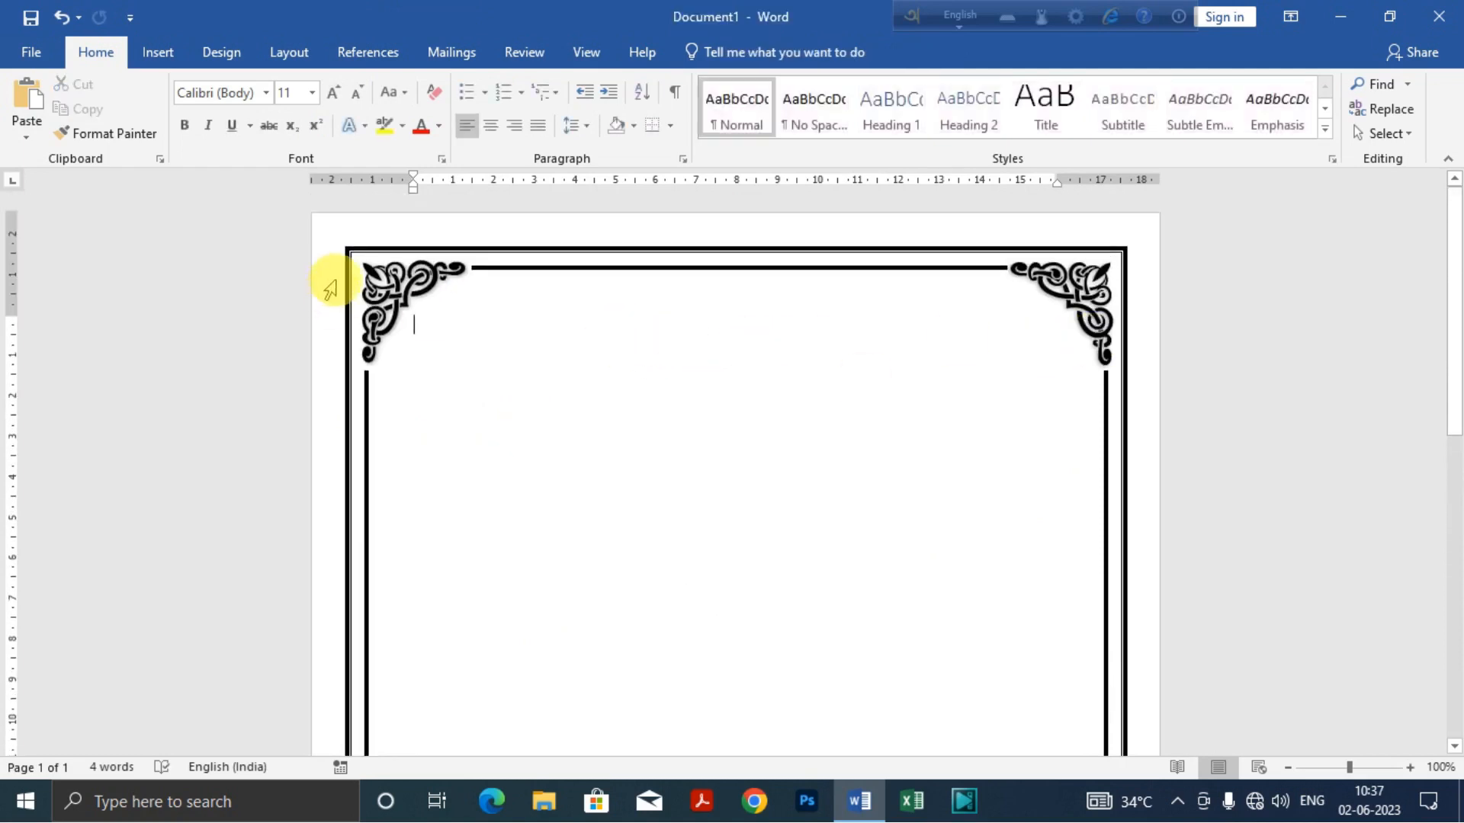
scroll(1003, 336, down, 10)
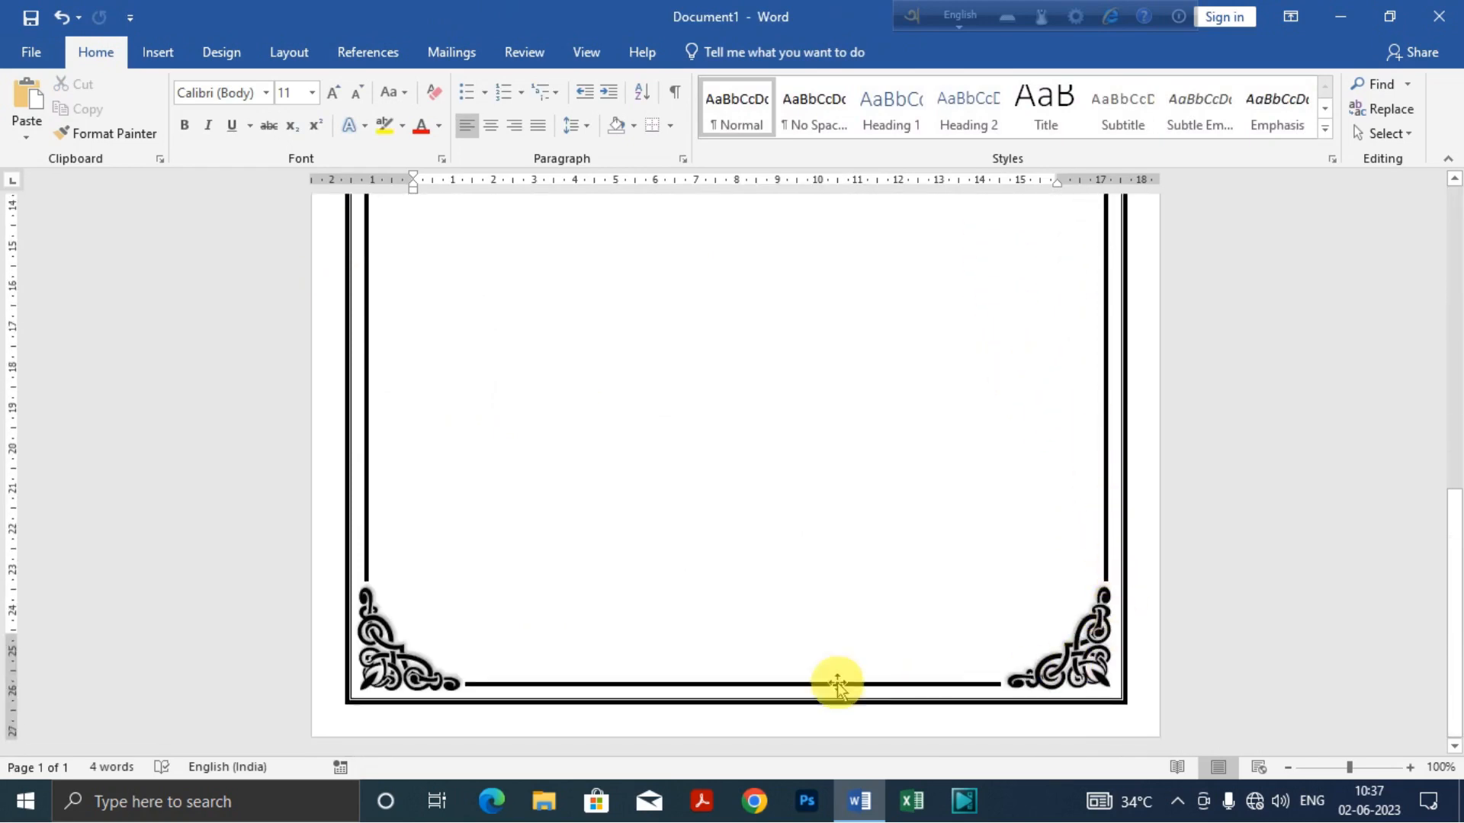
scroll(382, 546, up, 10)
scroll(373, 533, up, 3)
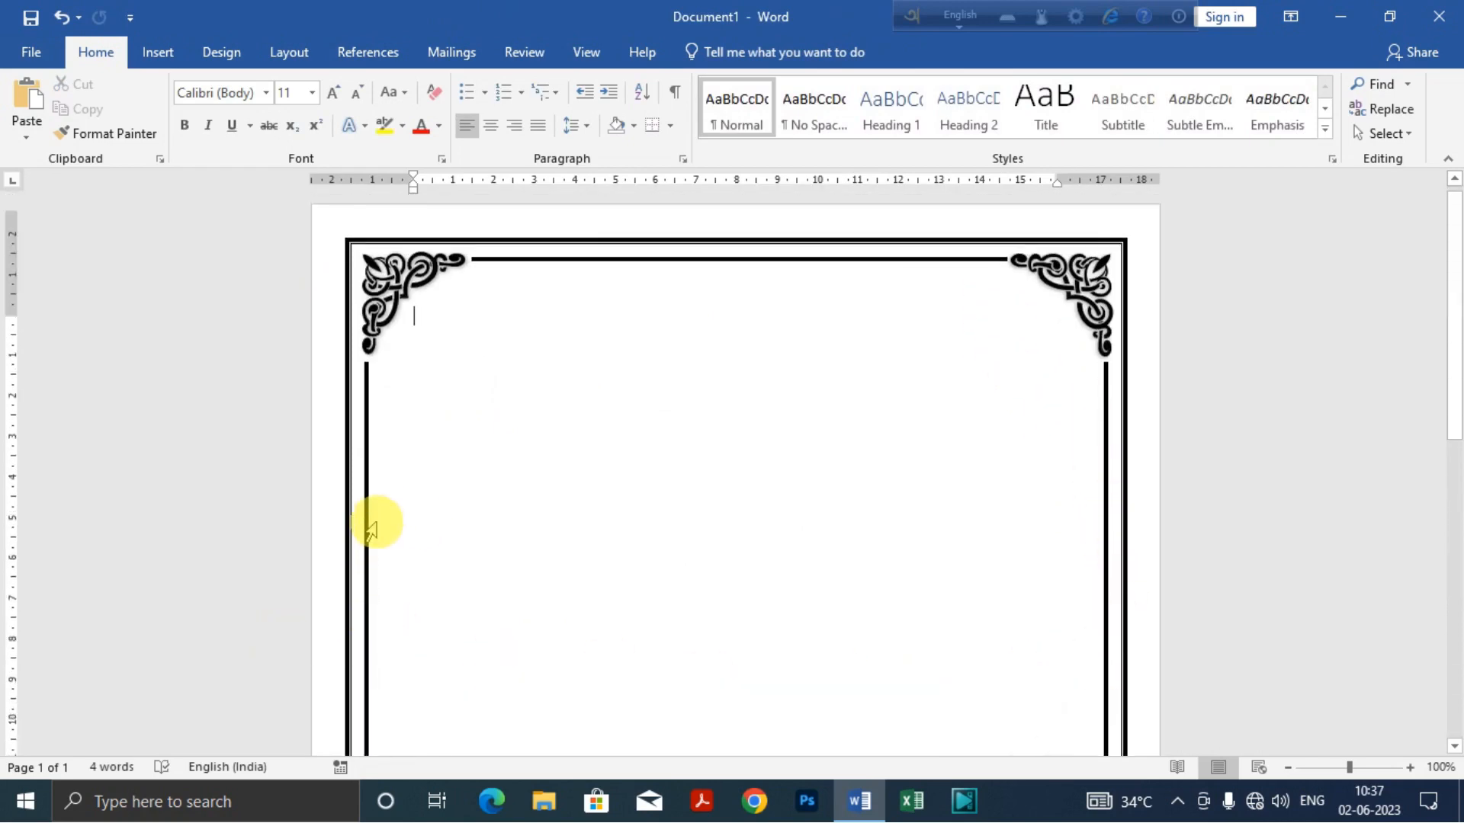
scroll(961, 623, down, 3)
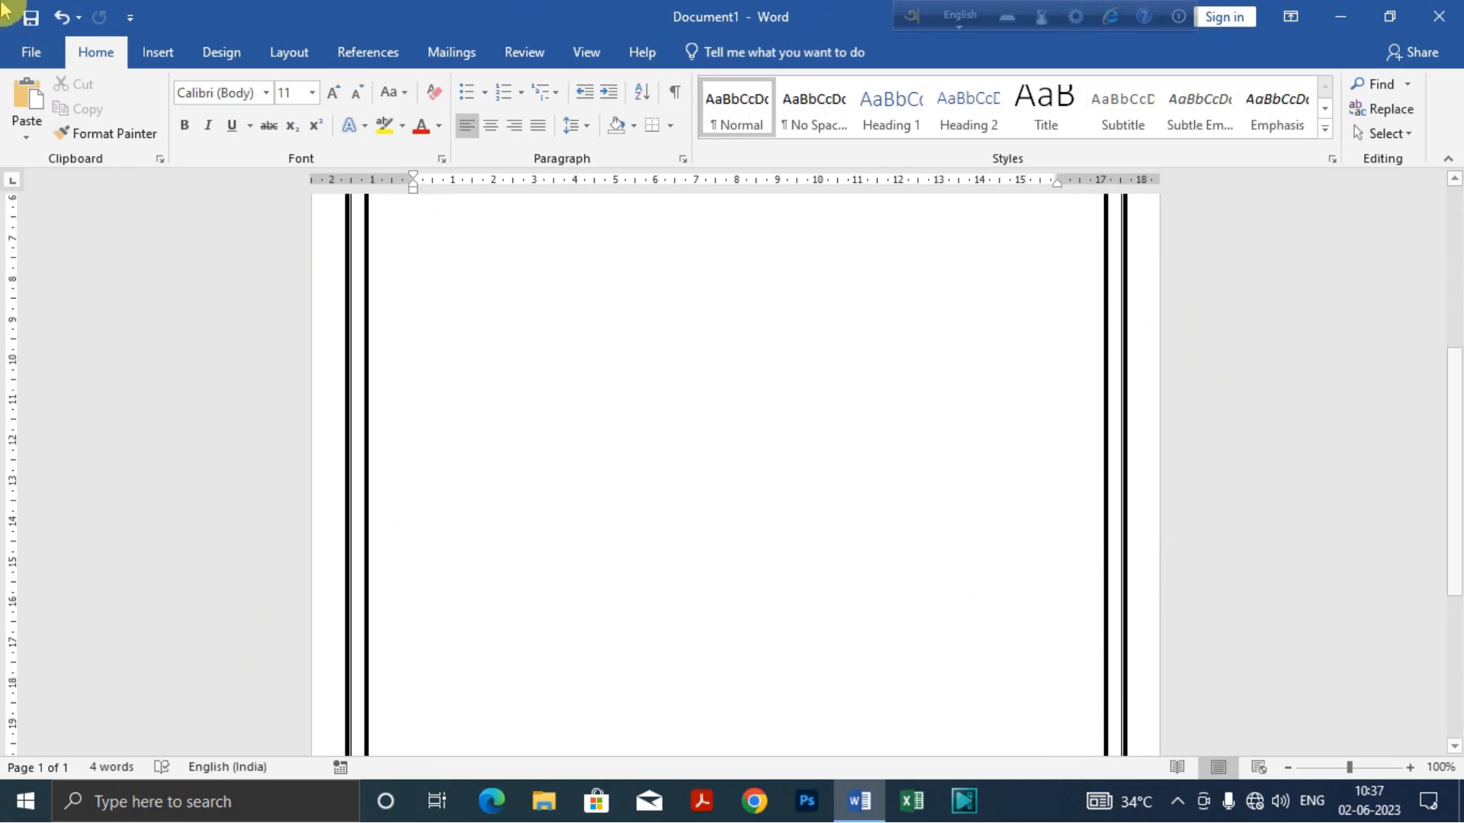
click(31, 52)
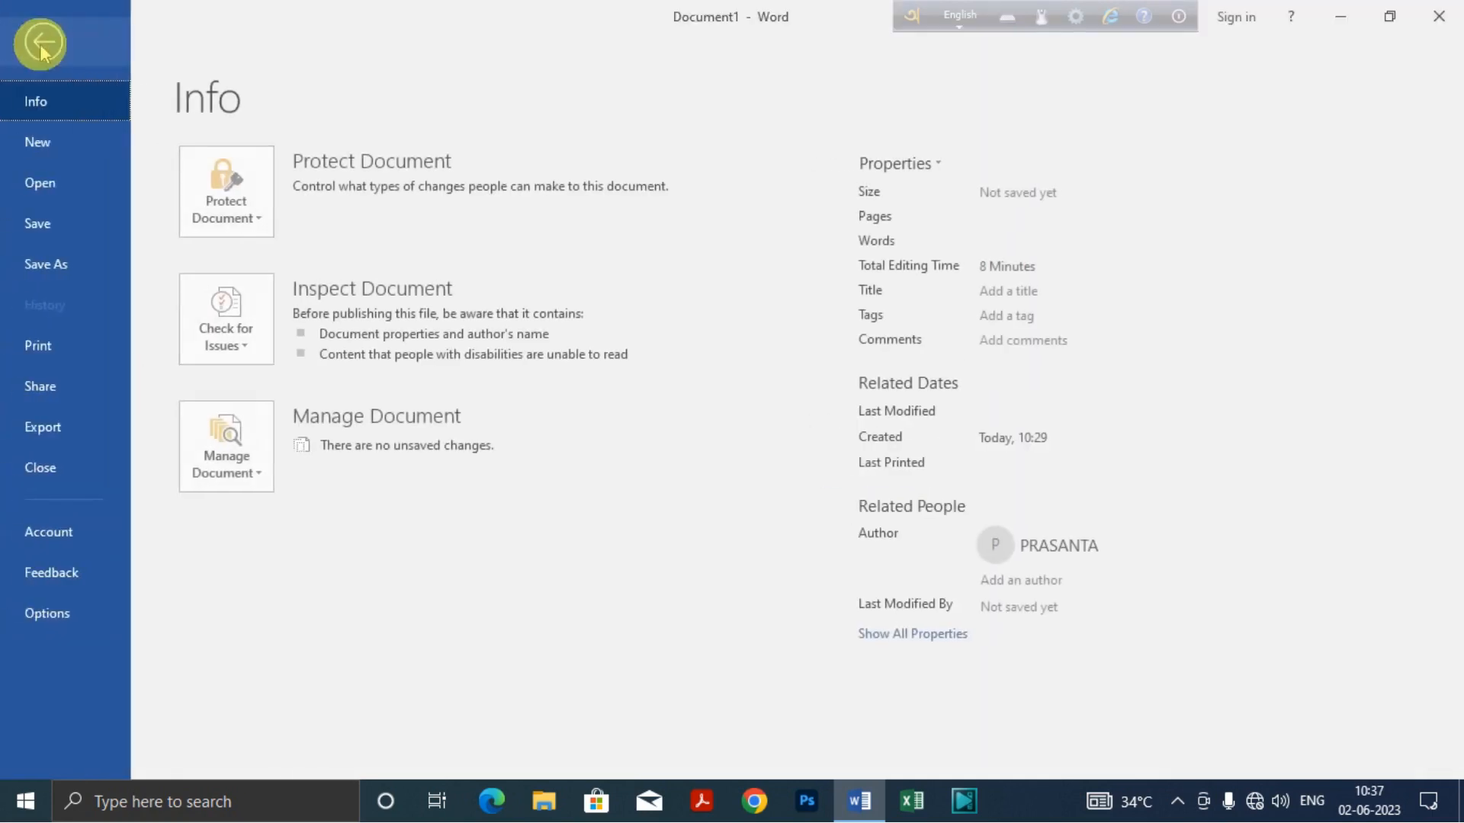
click(35, 343)
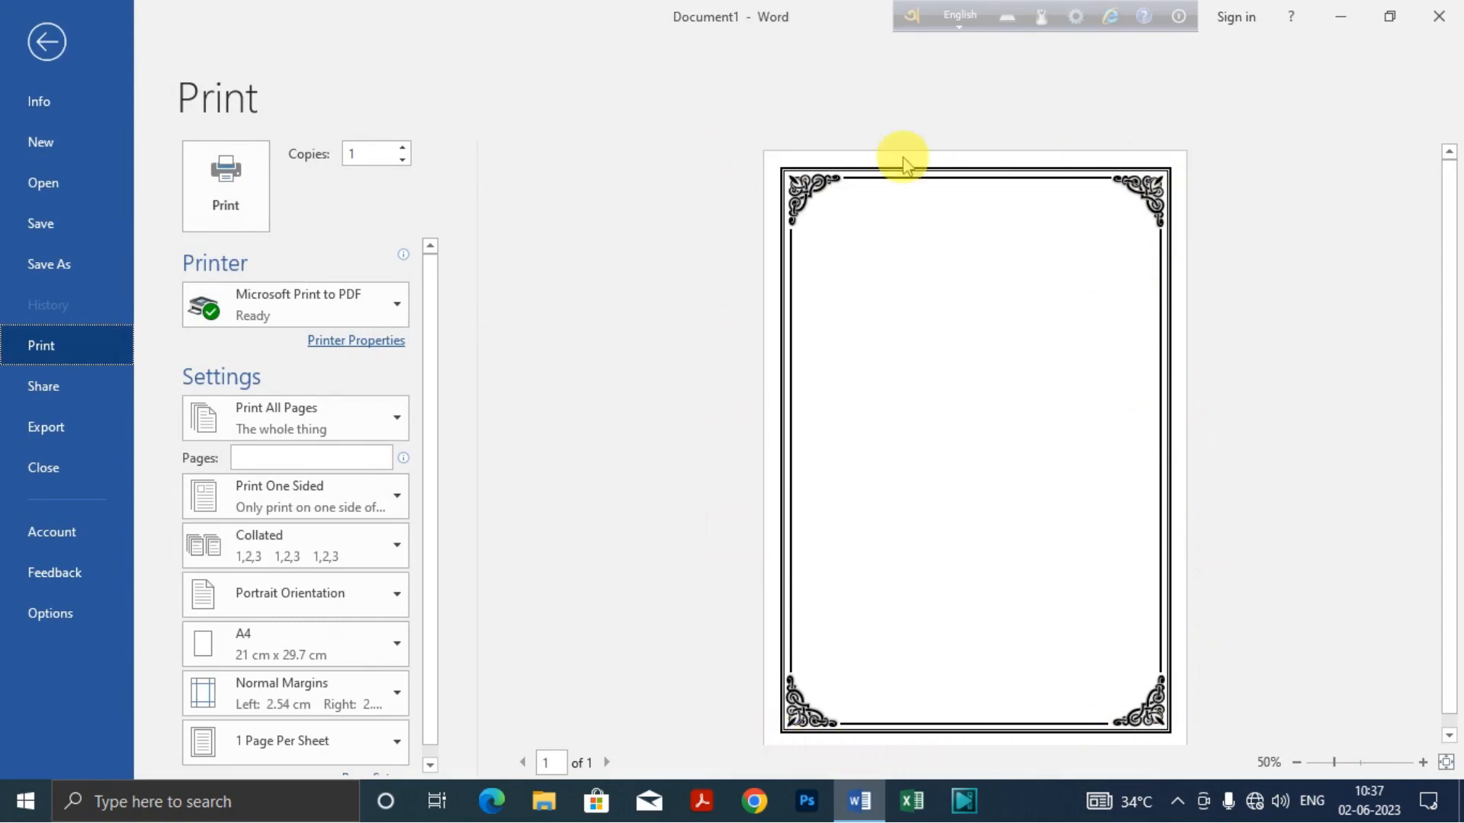
scroll(1248, 658, down, 1)
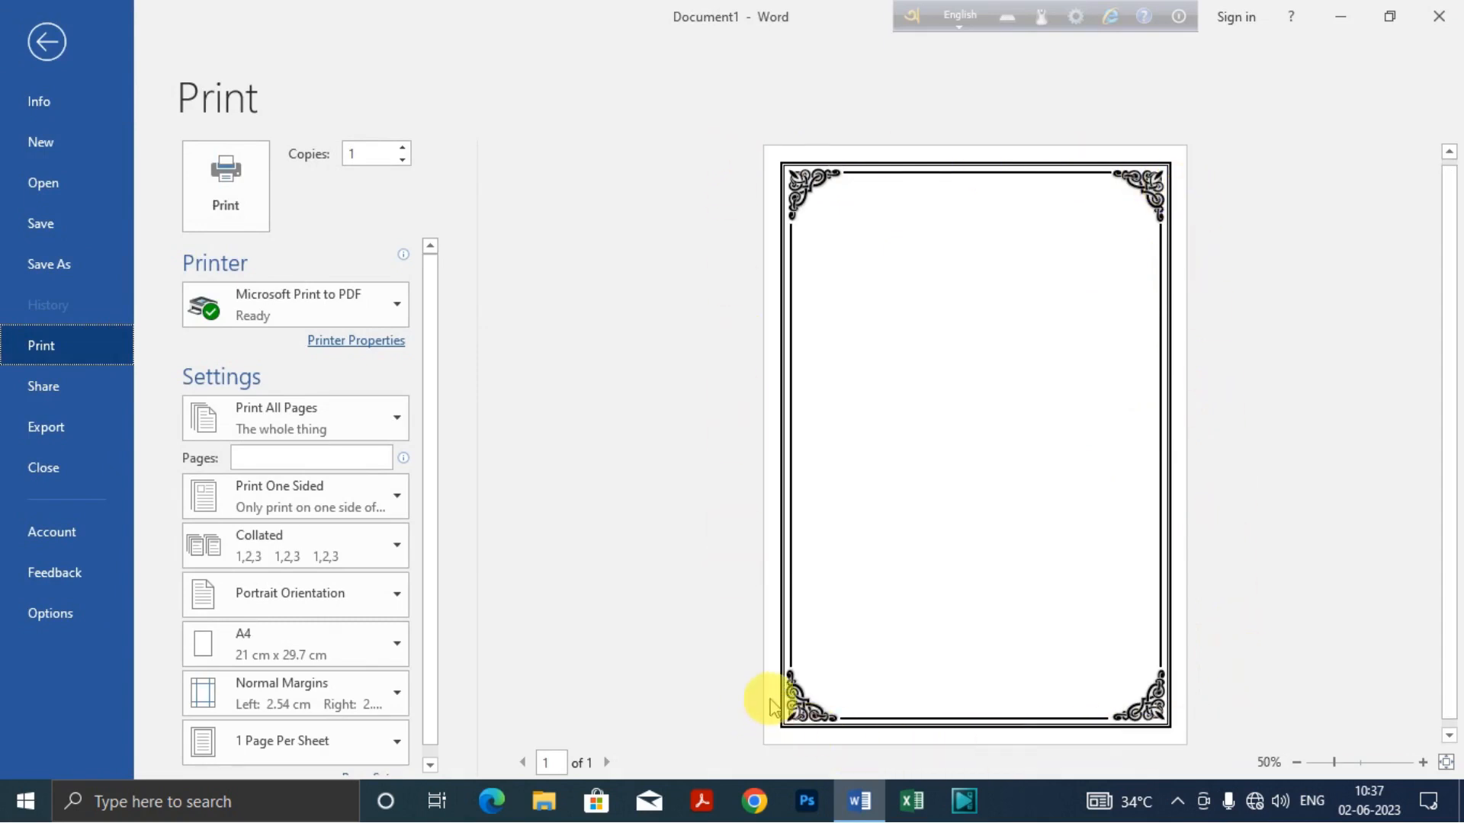
click(47, 42)
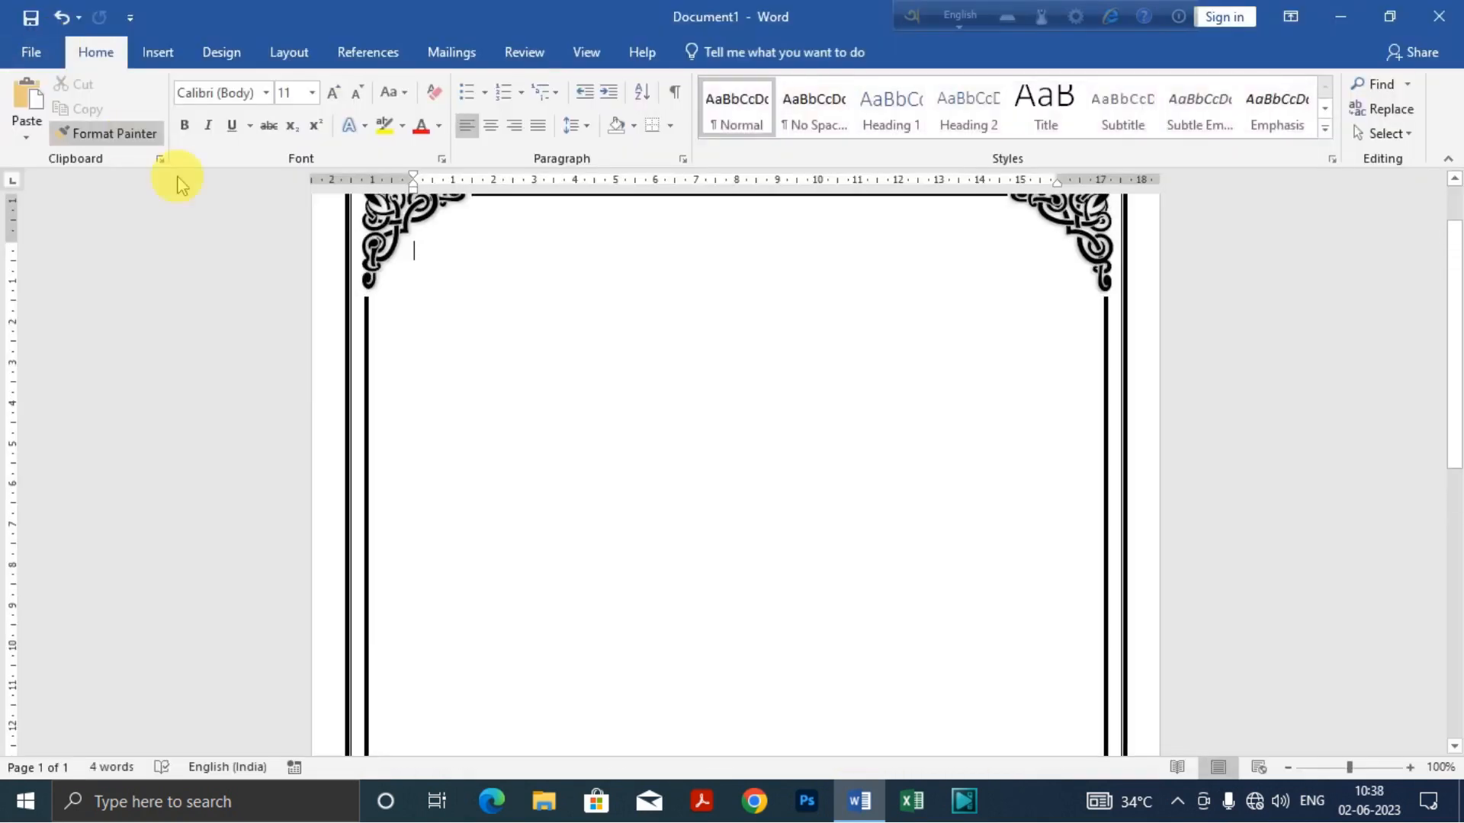
Step: Save the document on the Desktop as a Word Document named "MS word custom page border"
scroll(482, 339, up, 2)
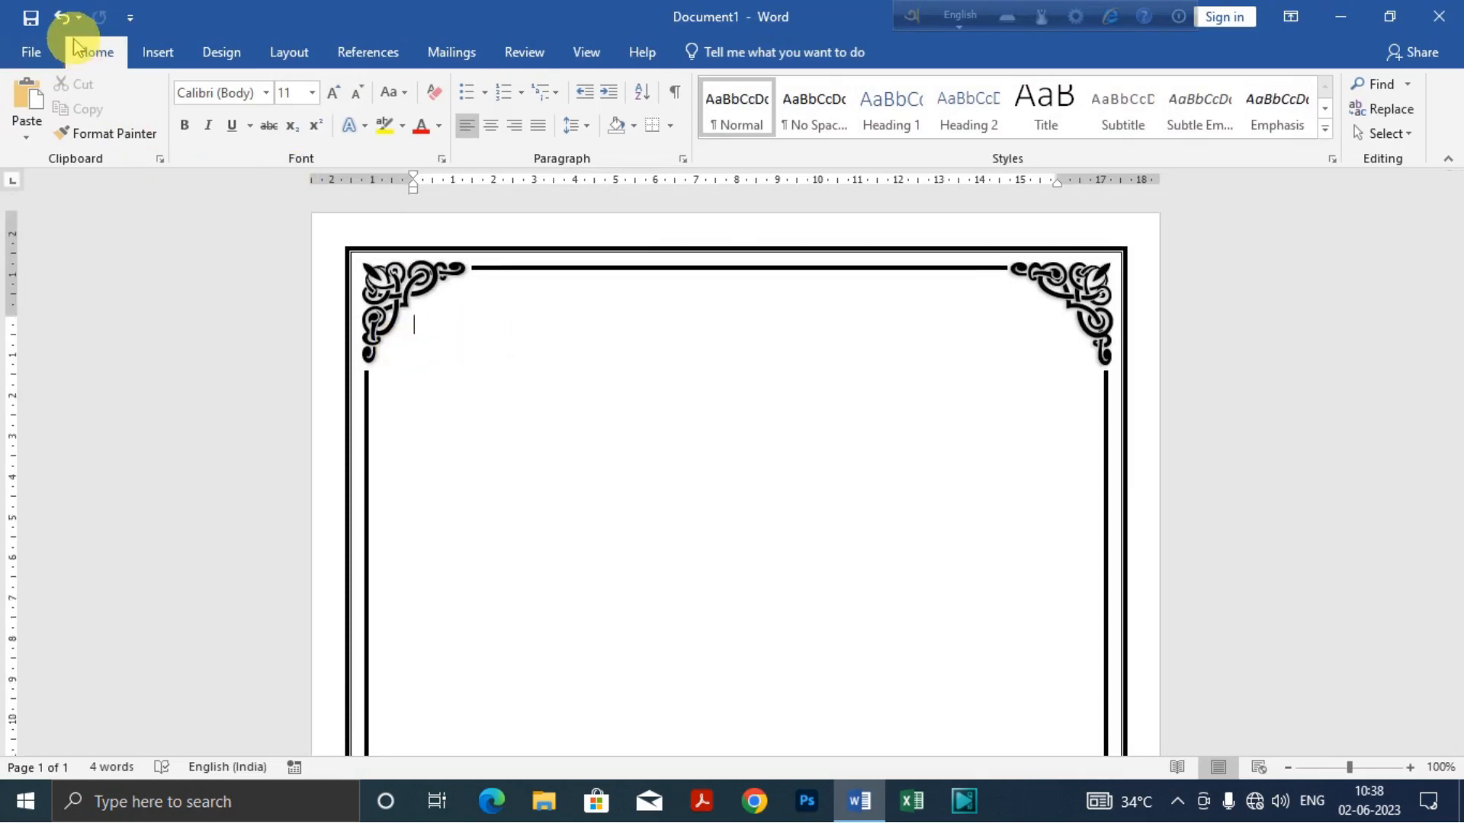
click(30, 21)
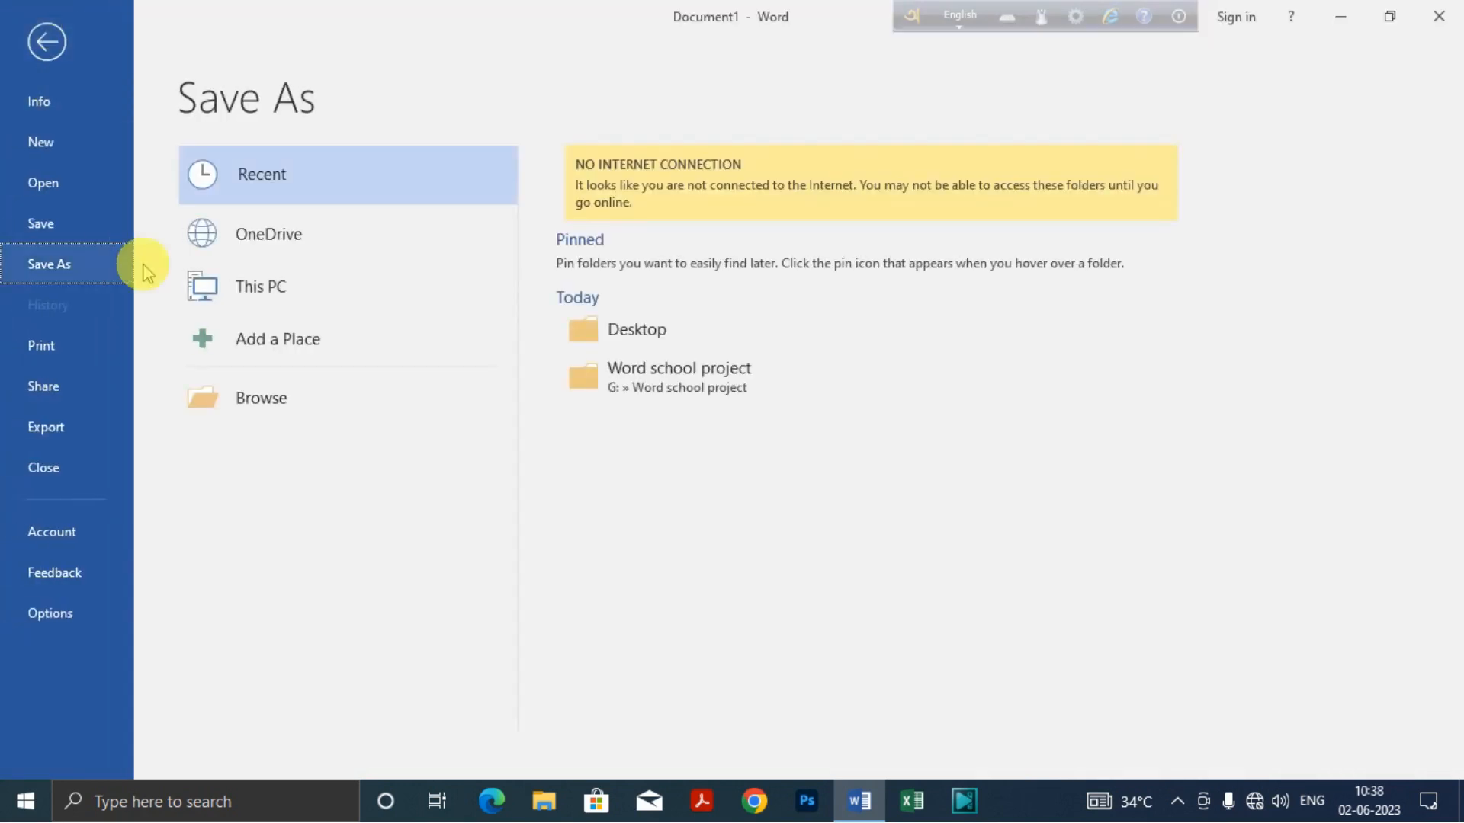
click(298, 400)
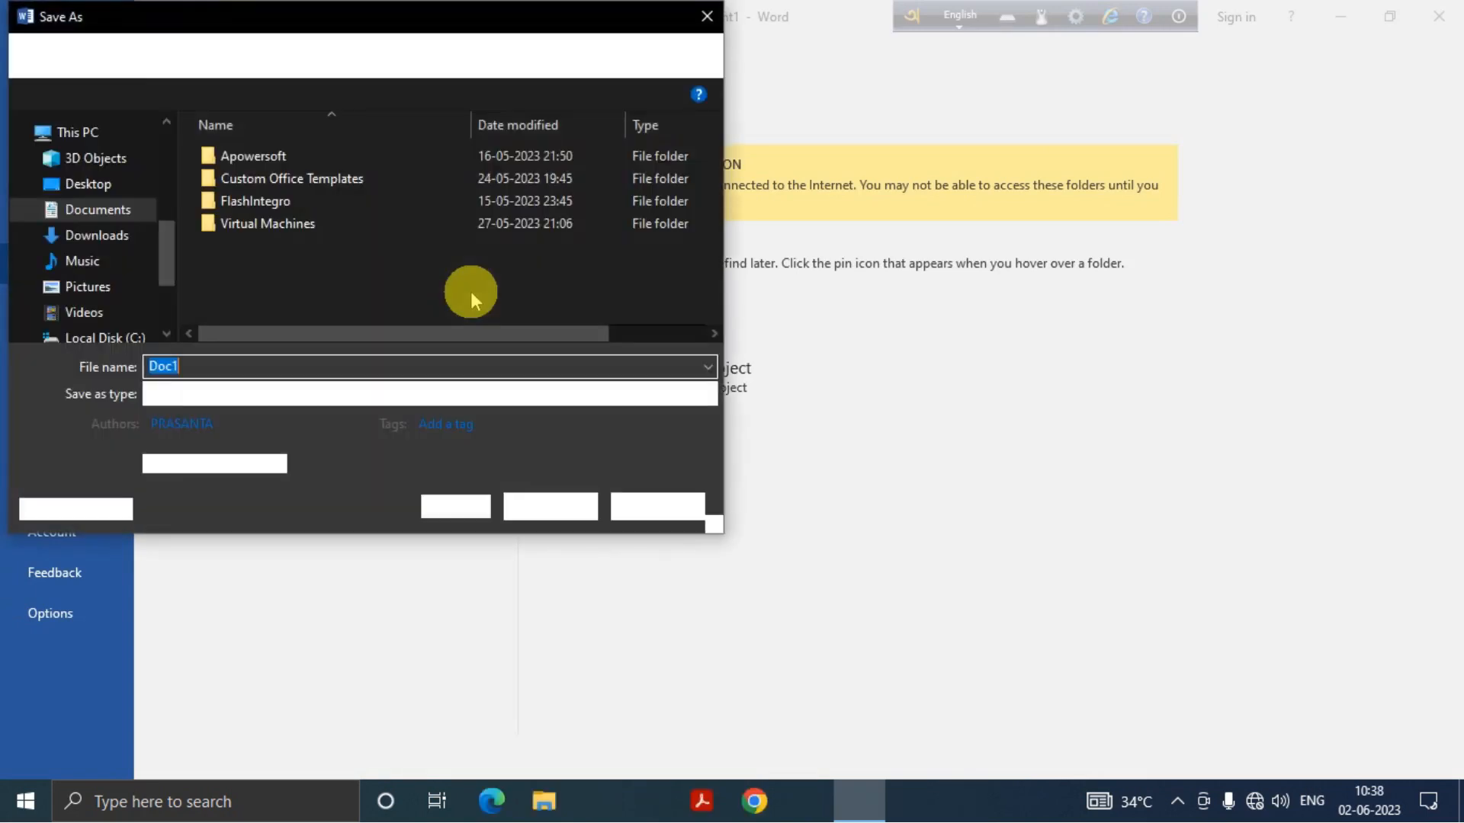
click(106, 191)
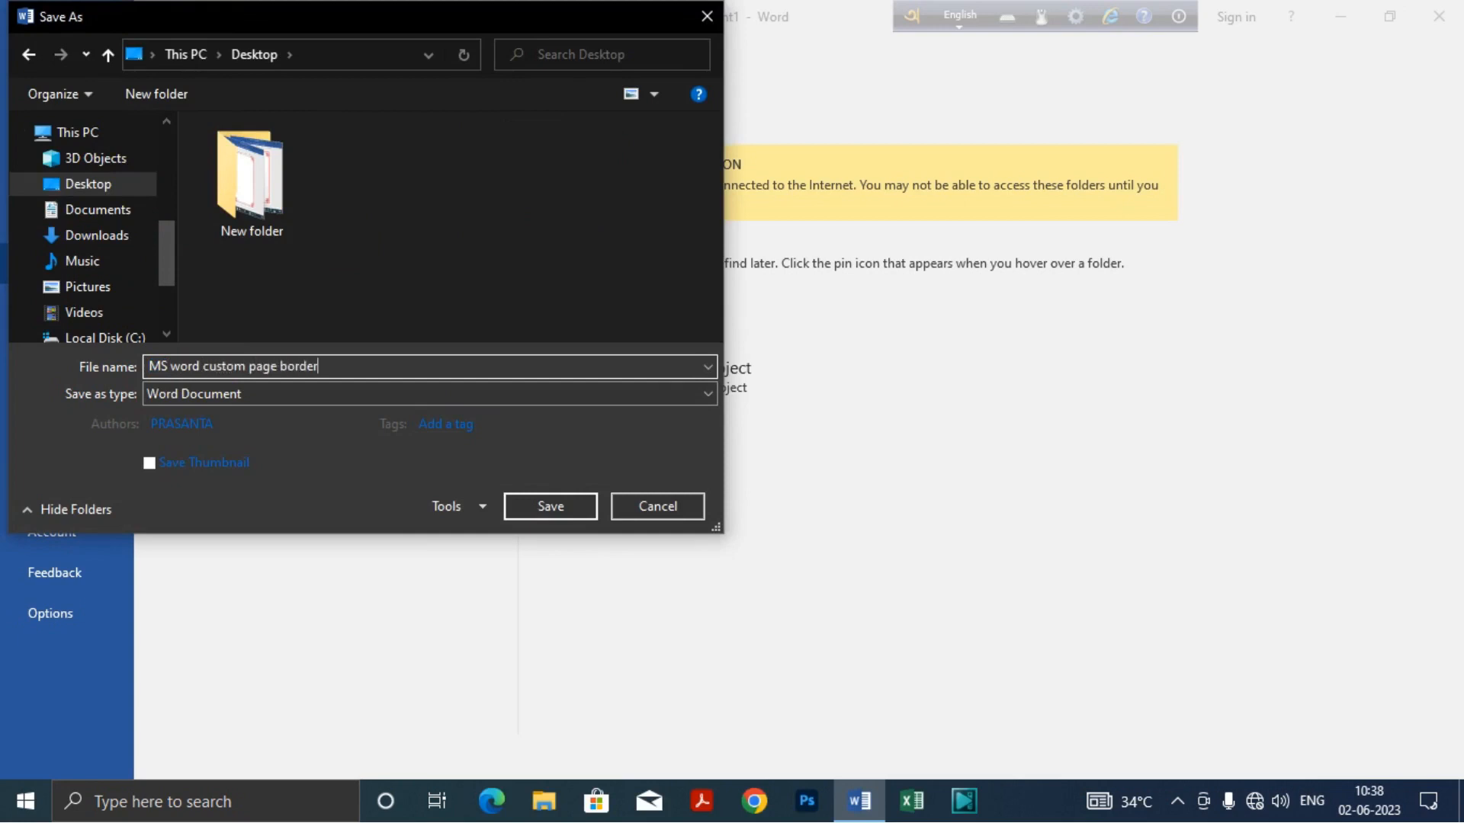
click(561, 505)
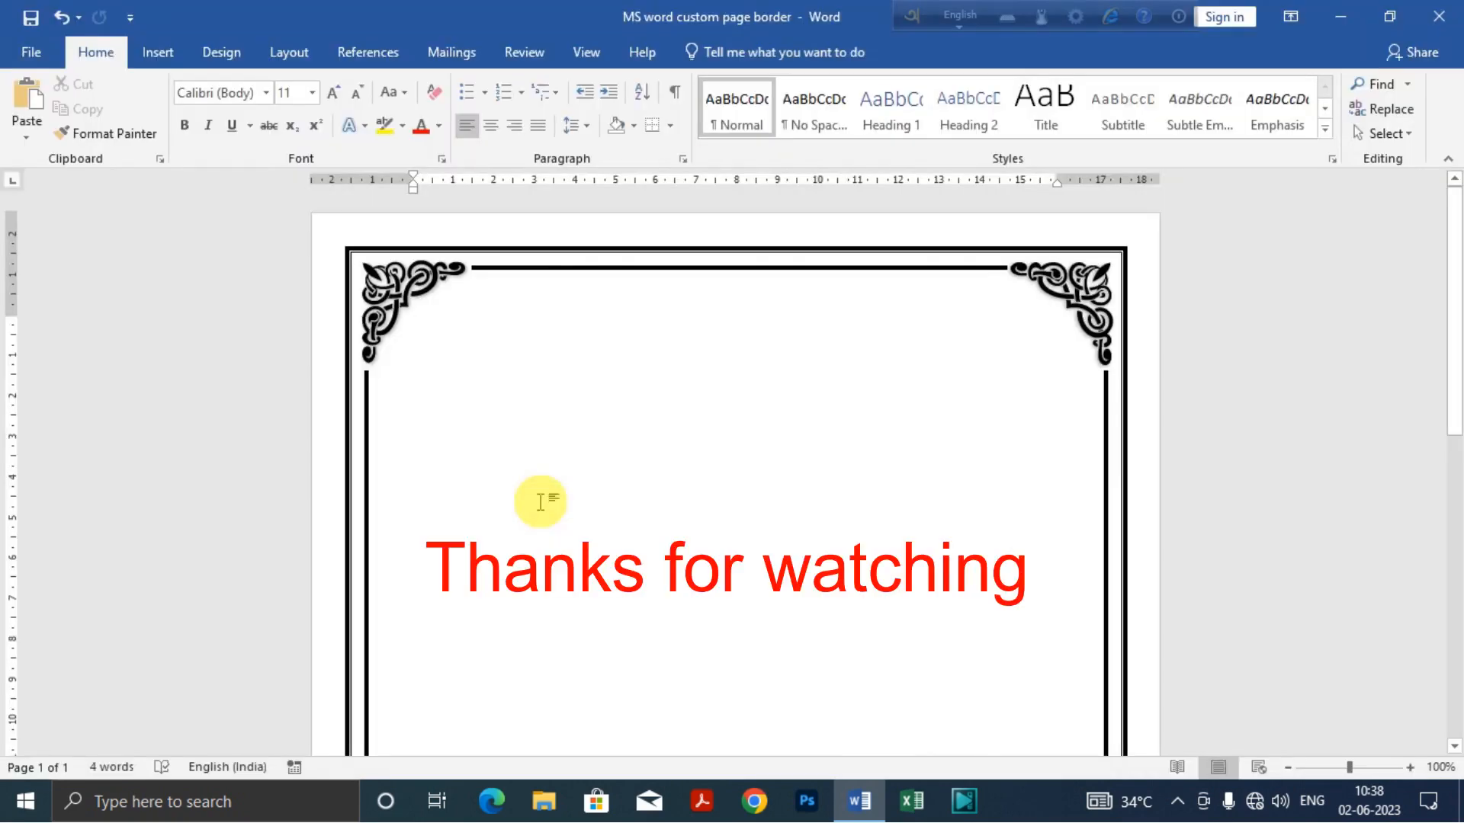
scroll(540, 501, down, 1)
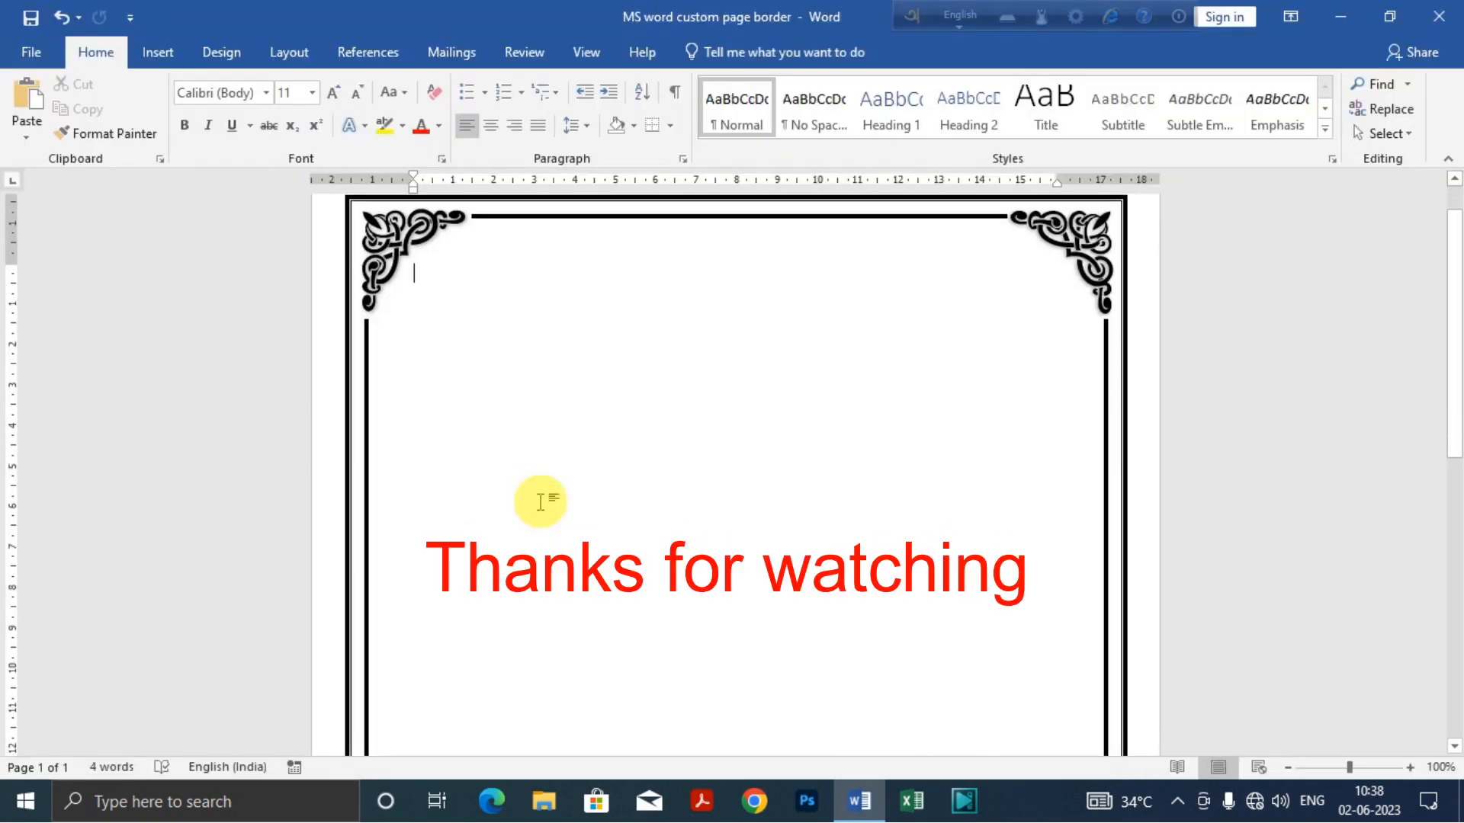